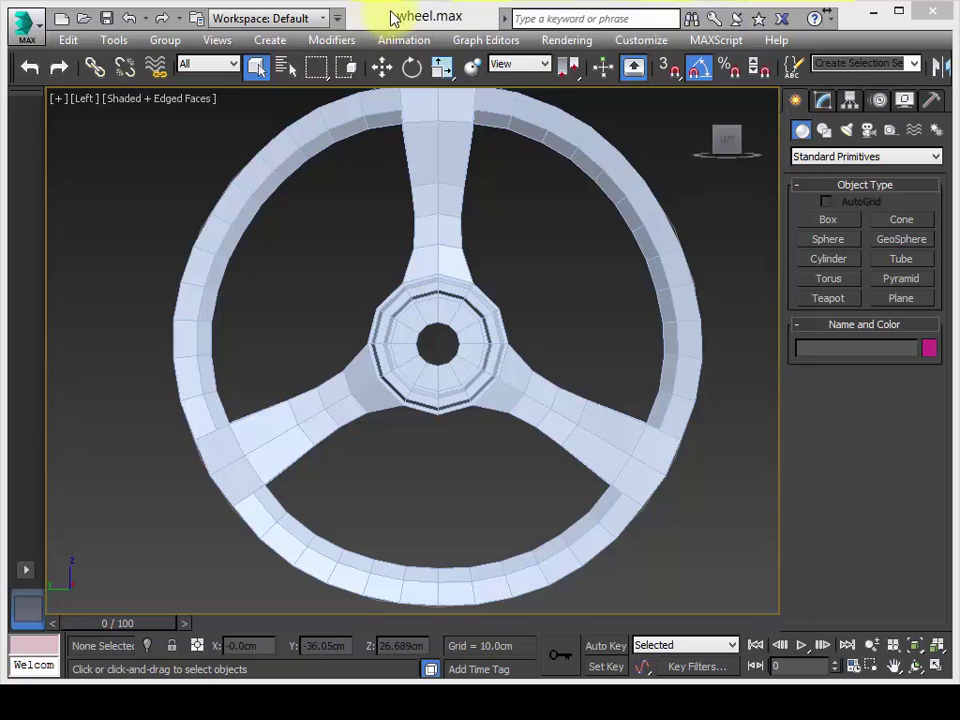
- Set the project folder to E:\3dsmaxproject through the Welcome Screen, then close that screen
left_click(780, 42)
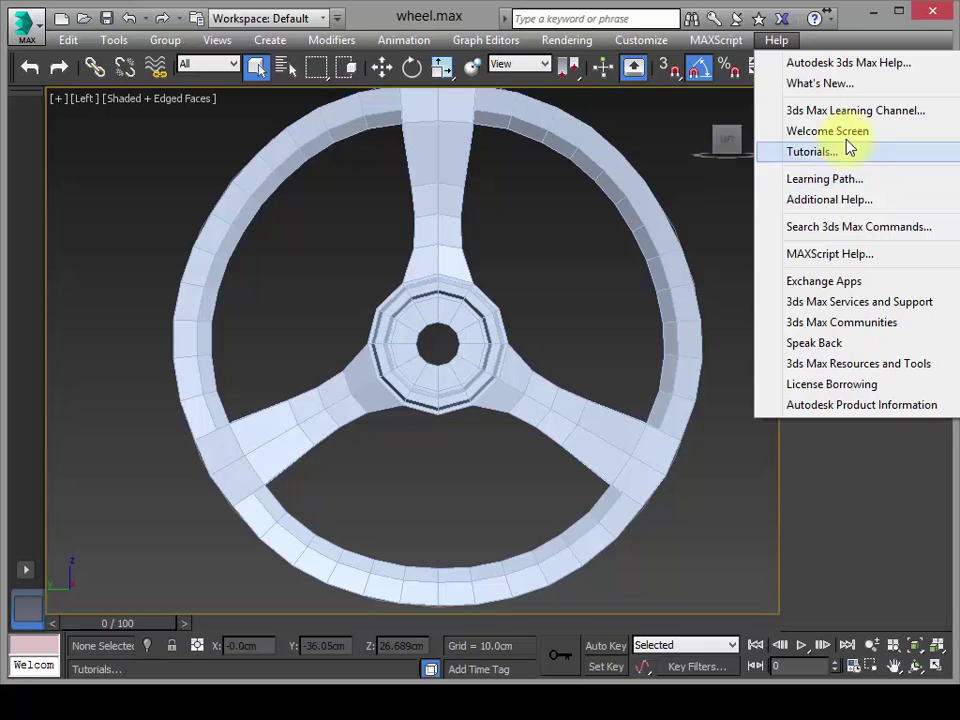
left_click(845, 134)
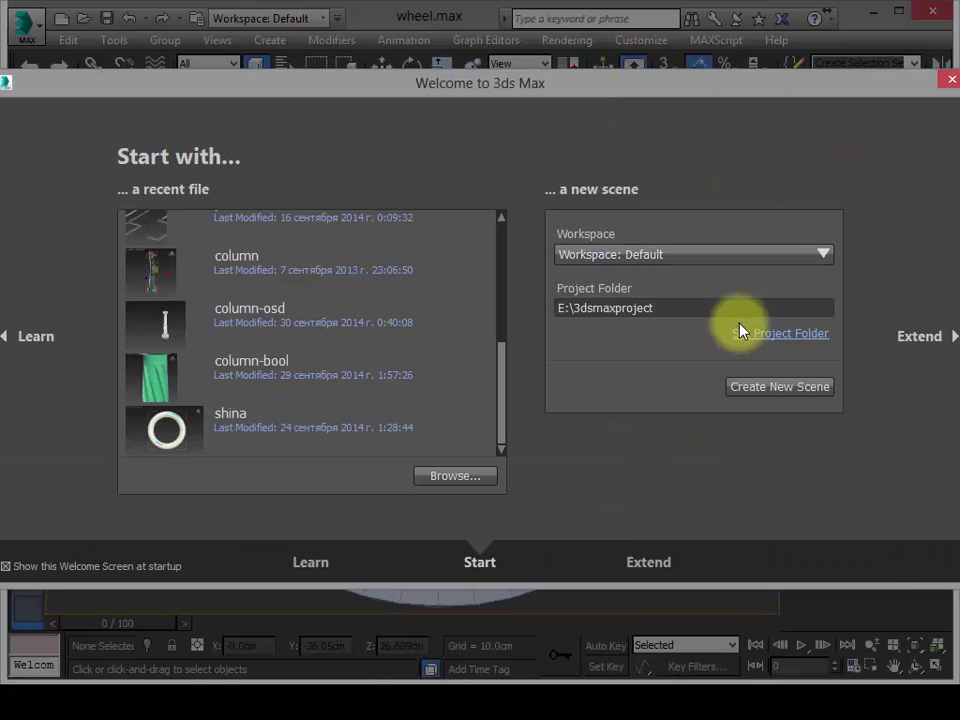
left_click(803, 336)
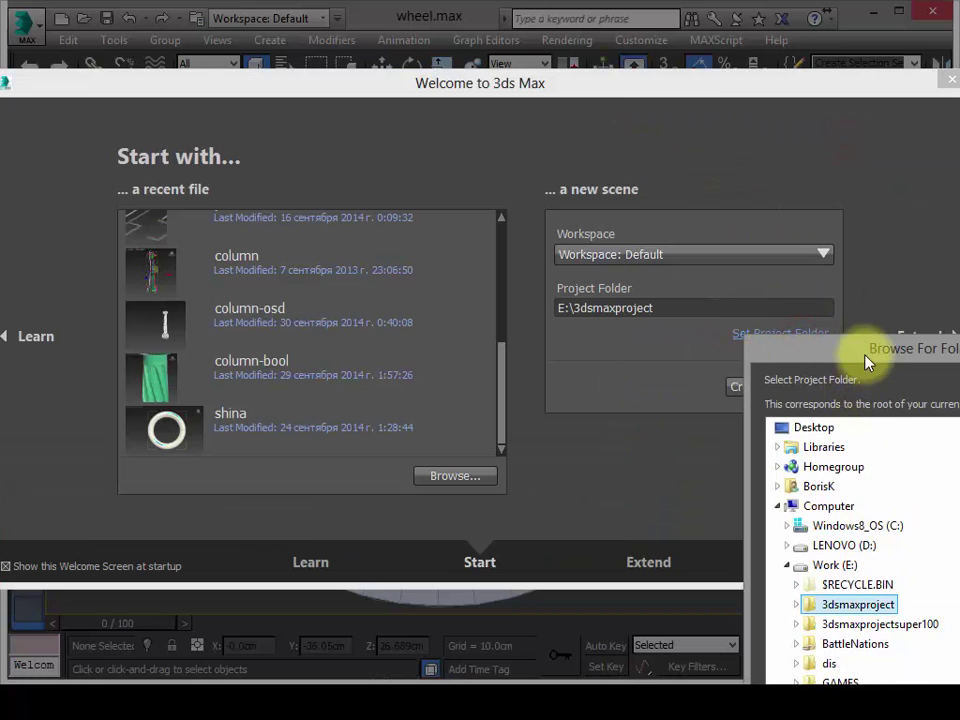
left_click_drag(866, 356, 552, 88)
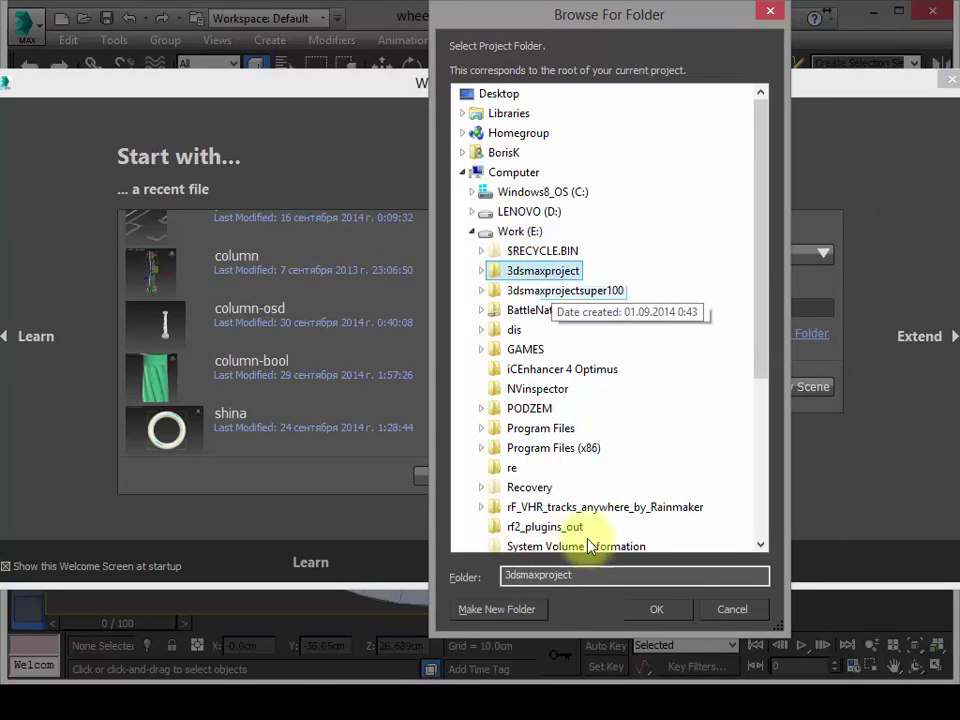
left_click(652, 612)
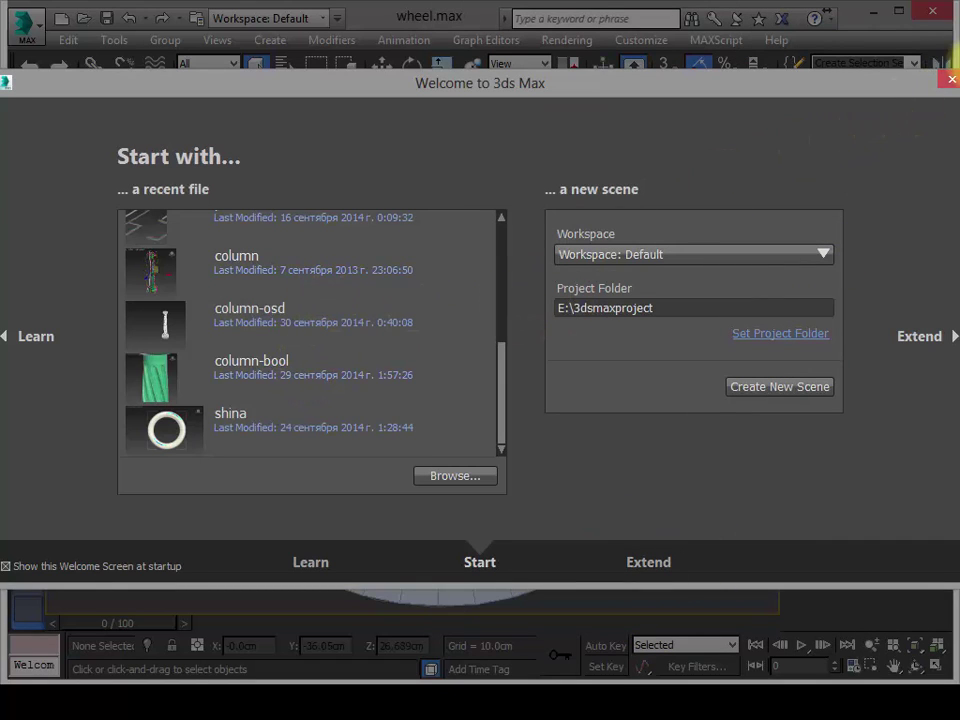
left_click(953, 82)
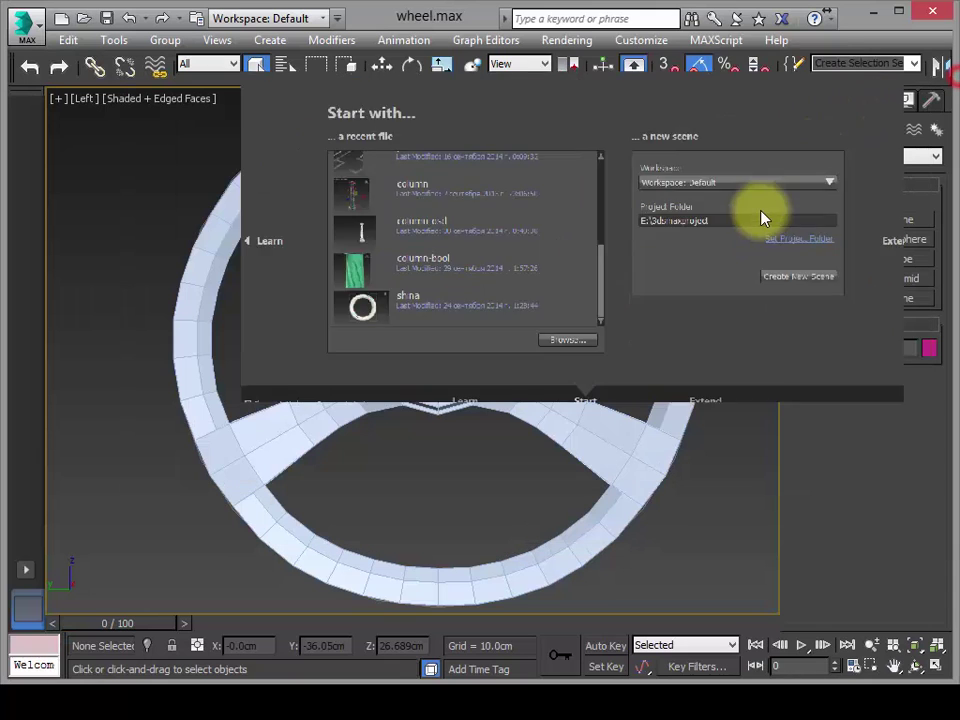
- Select the steering wheel and add an OpenSubdiv modifier on top of its Symmetry modifier
scroll(490, 308, "down", 4)
scroll(491, 306, "up", 3)
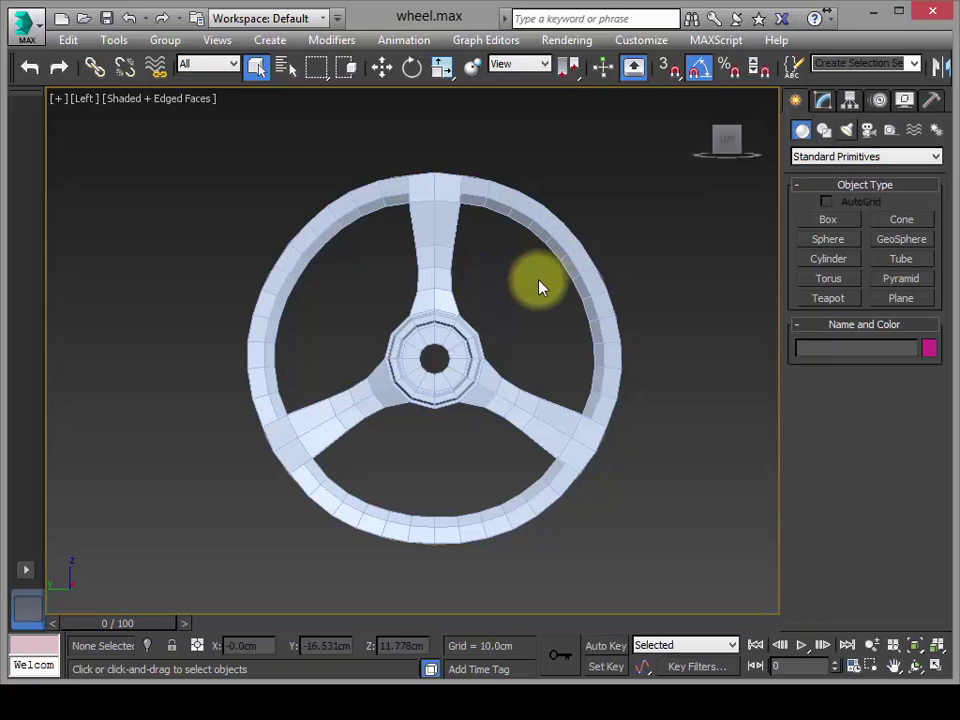
middle_click_drag(535, 287, 556, 376)
scroll(537, 304, "up", 3)
left_click(585, 272)
scroll(505, 315, "down", 3)
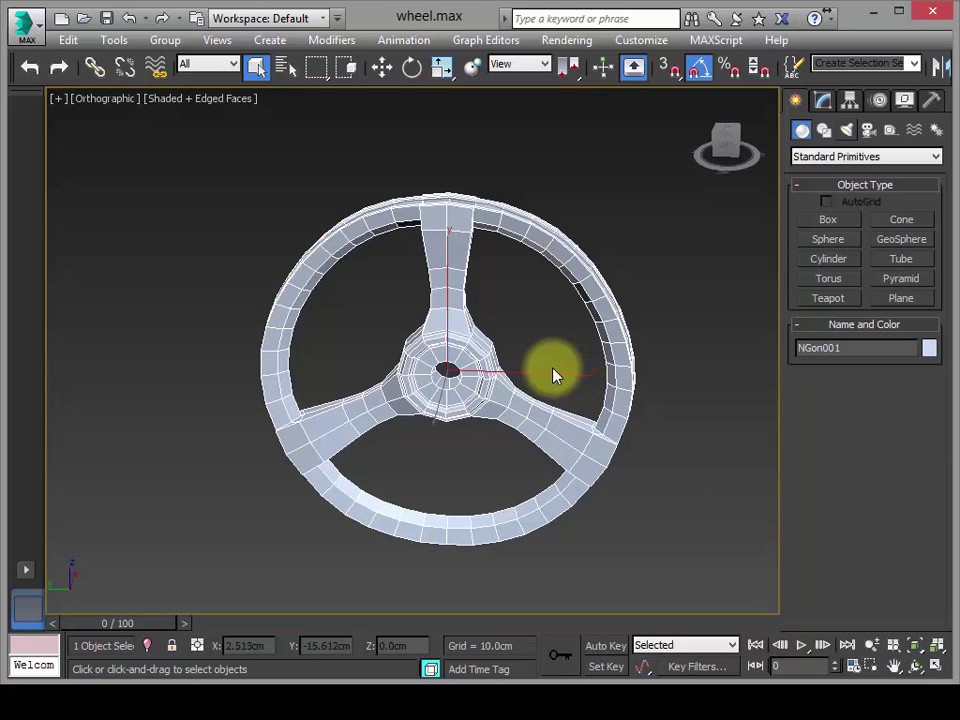
left_click(821, 101)
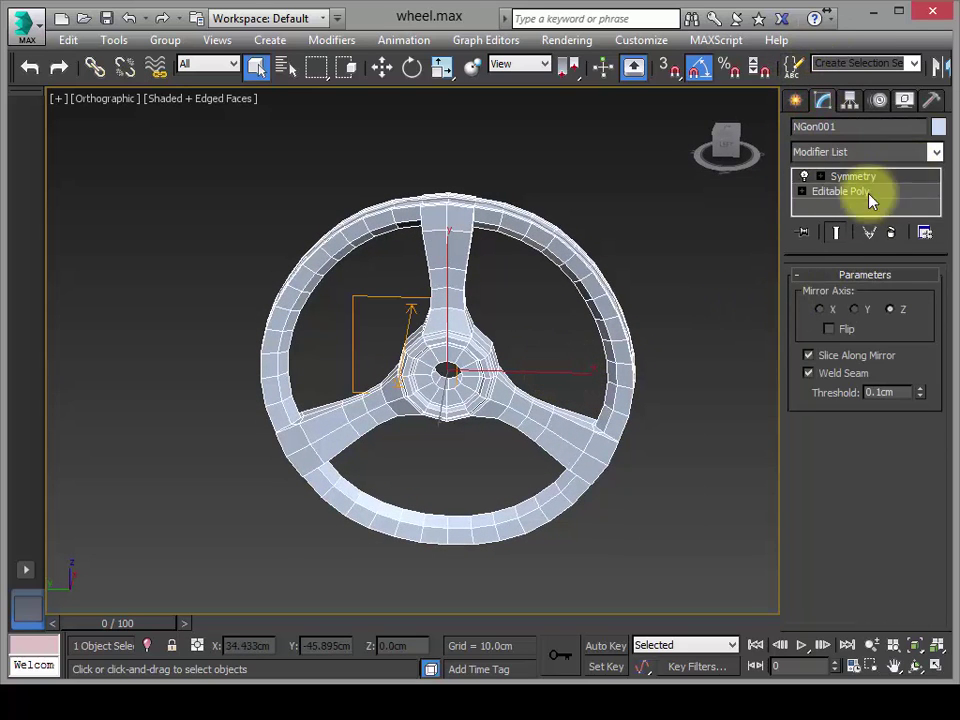
left_click(935, 151)
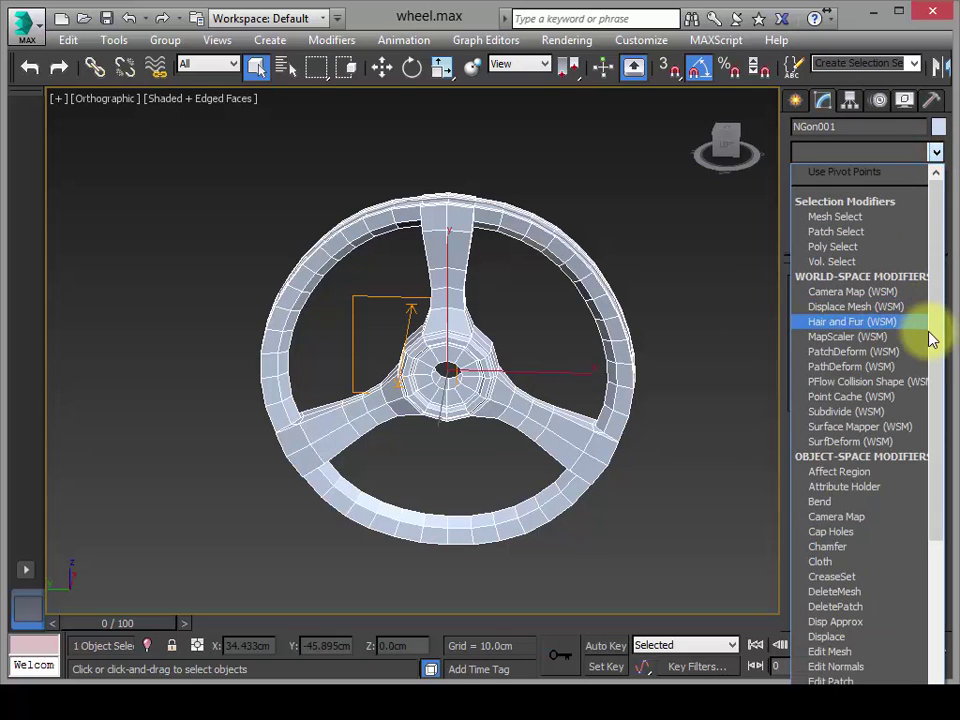
left_click_drag(936, 514, 912, 665)
scroll(912, 668, "down", 2)
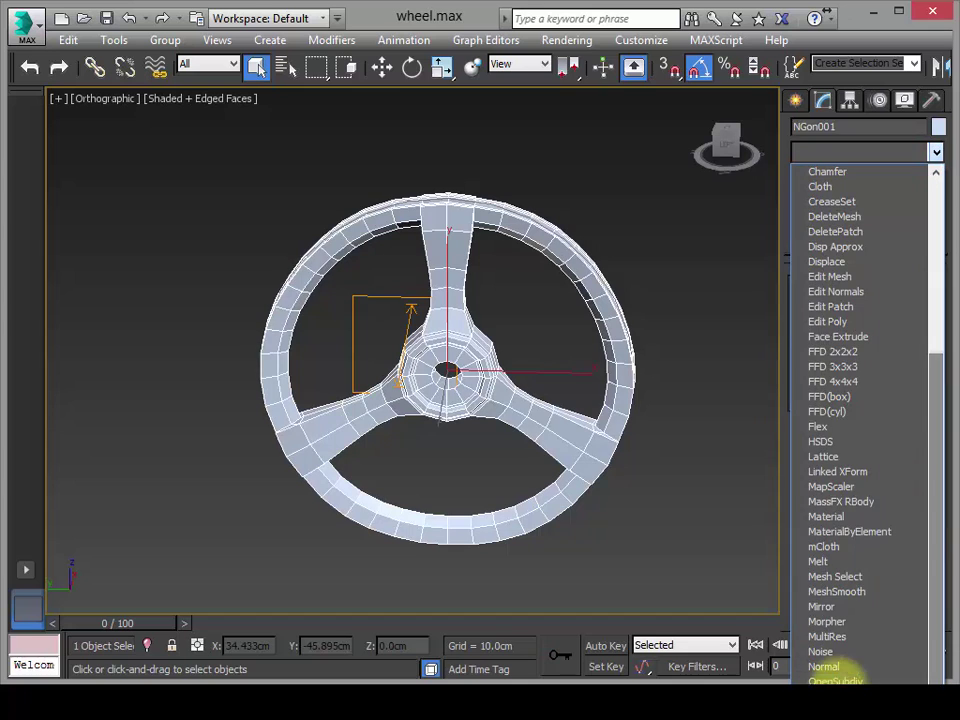
left_click(911, 681)
- Set the OpenSubdiv iterations of the steering wheel to 2
middle_click_drag(424, 461, 737, 450, "alt")
scroll(737, 450, "up", 2)
left_click(926, 300)
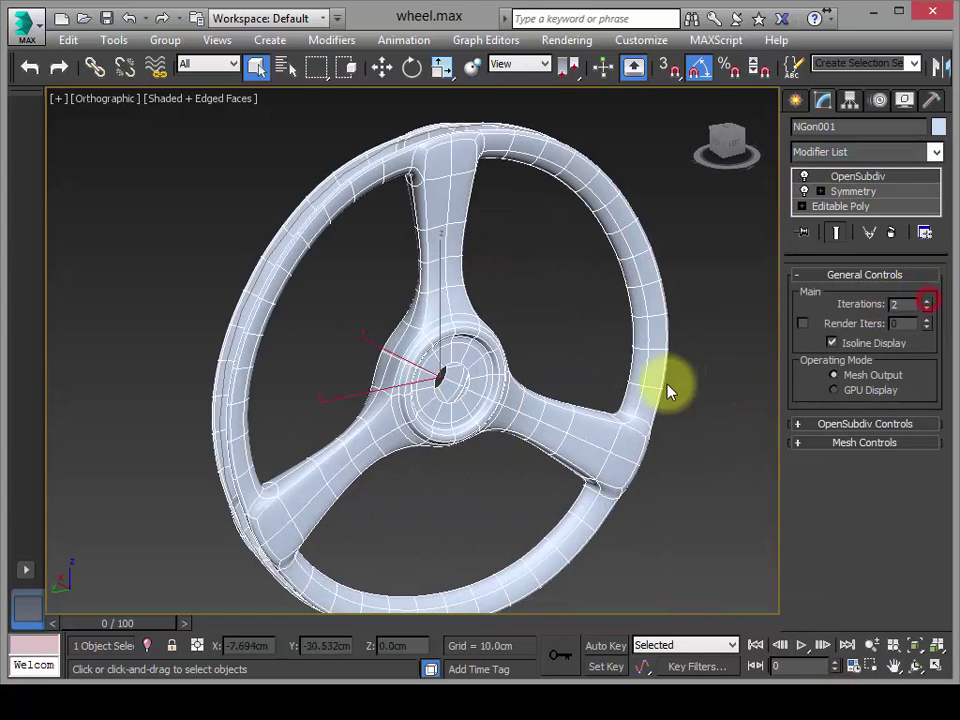
- Render an angled view of the smoothed steering wheel to check its surface, then close the render window
middle_click_drag(565, 435, 484, 343, "alt")
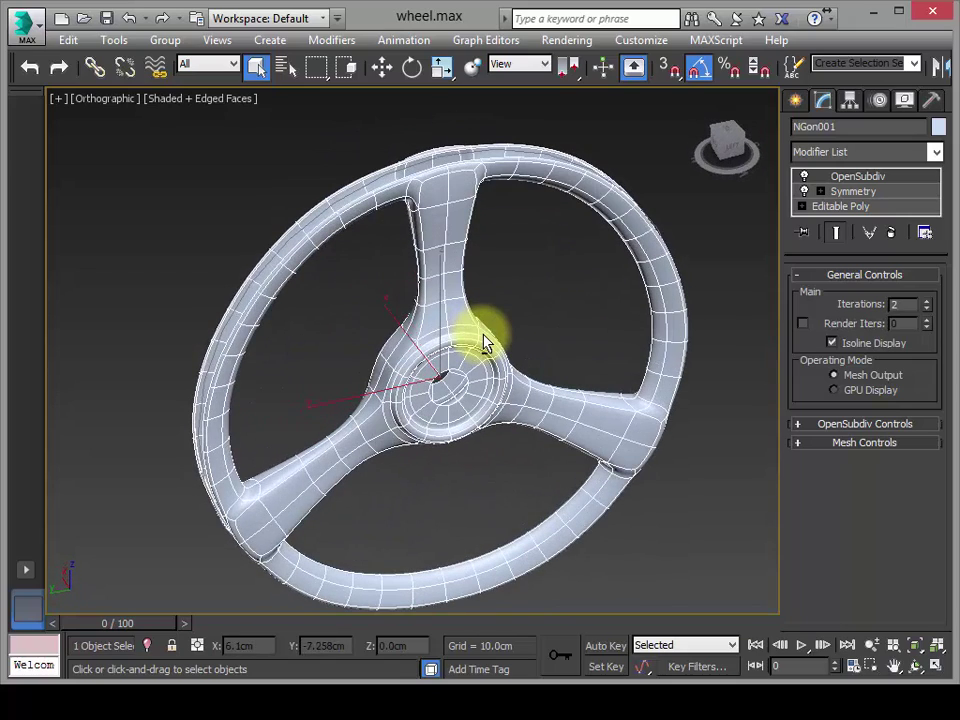
key("shift+q")
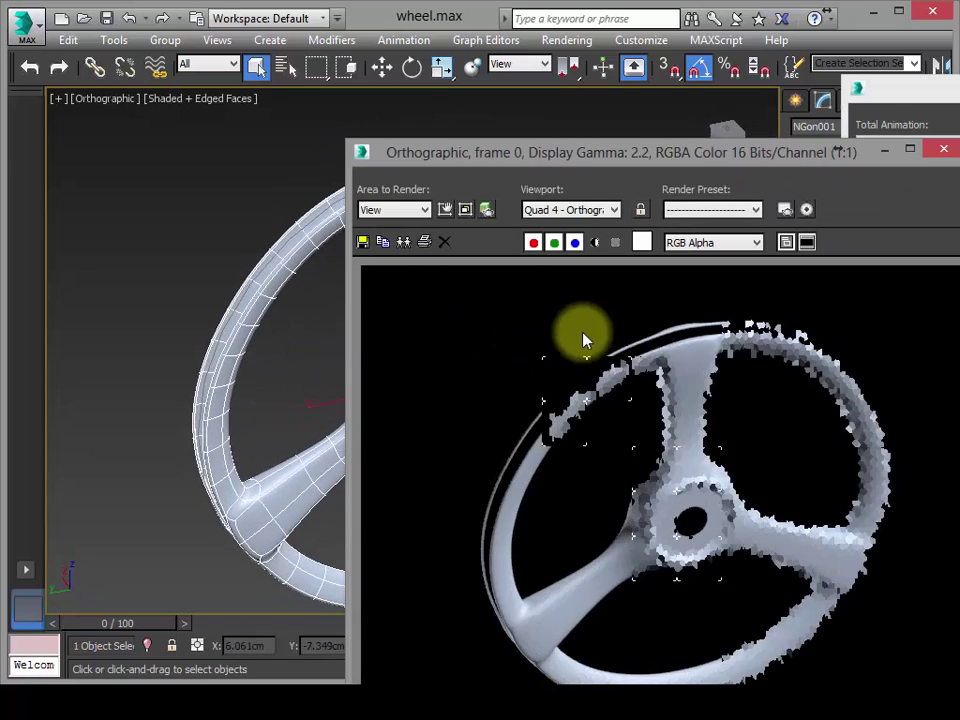
left_click_drag(793, 150, 653, 55)
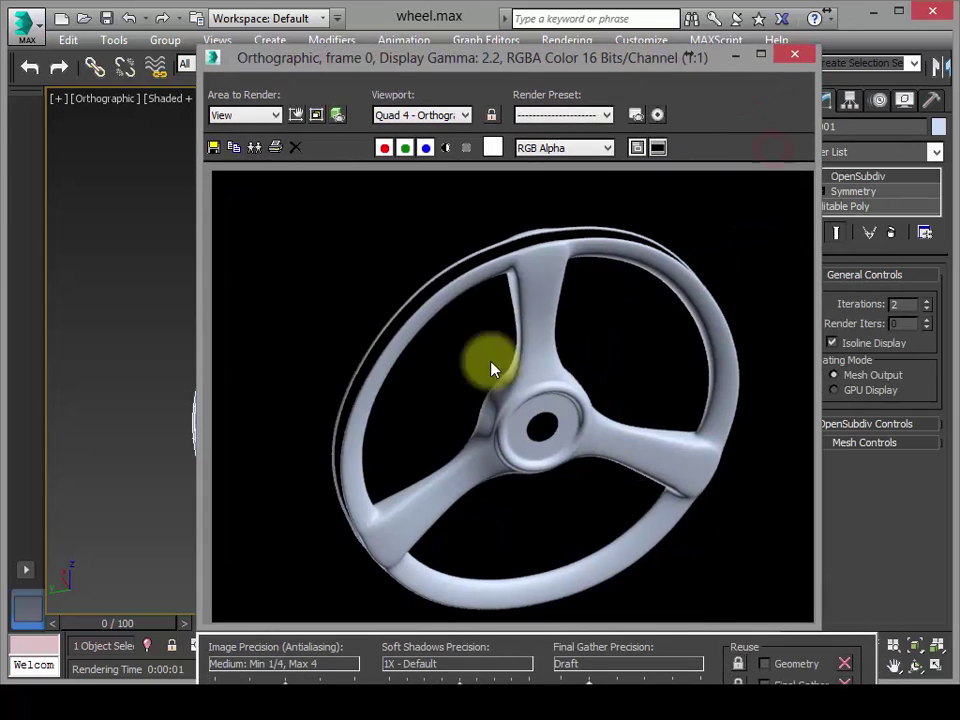
left_click(794, 54)
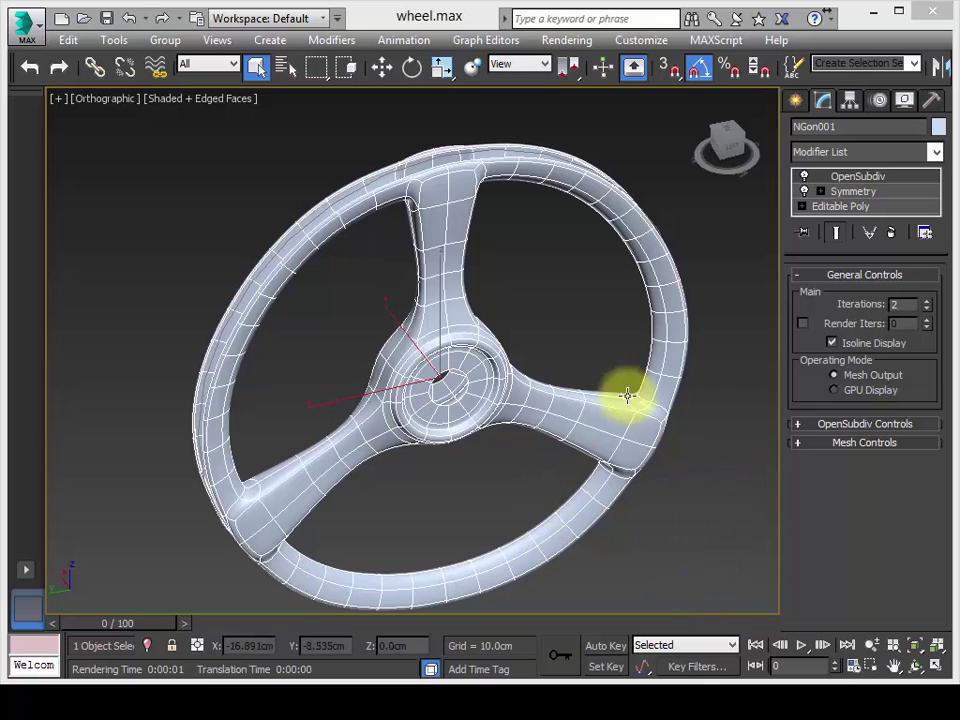
- Go back to the Editable Poly level in the wheel's modifier stack and inspect the unsmoothed base mesh
left_click(826, 207)
middle_click_drag(596, 439, 595, 400, "alt")
scroll(591, 433, "up", 5)
scroll(595, 400, "down", 4)
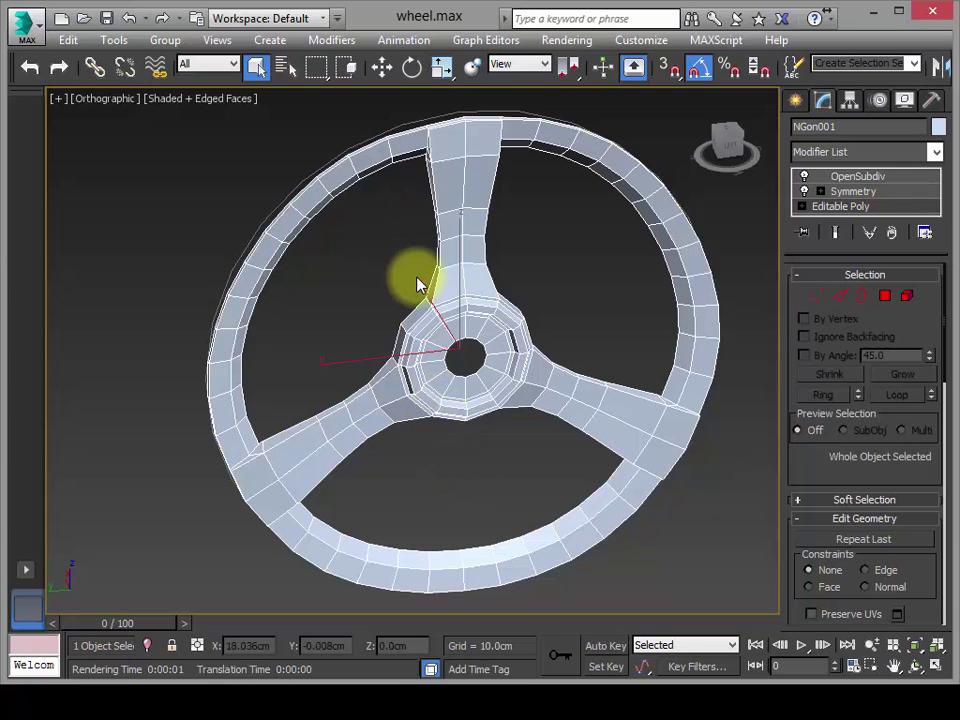
scroll(418, 285, "down", 5)
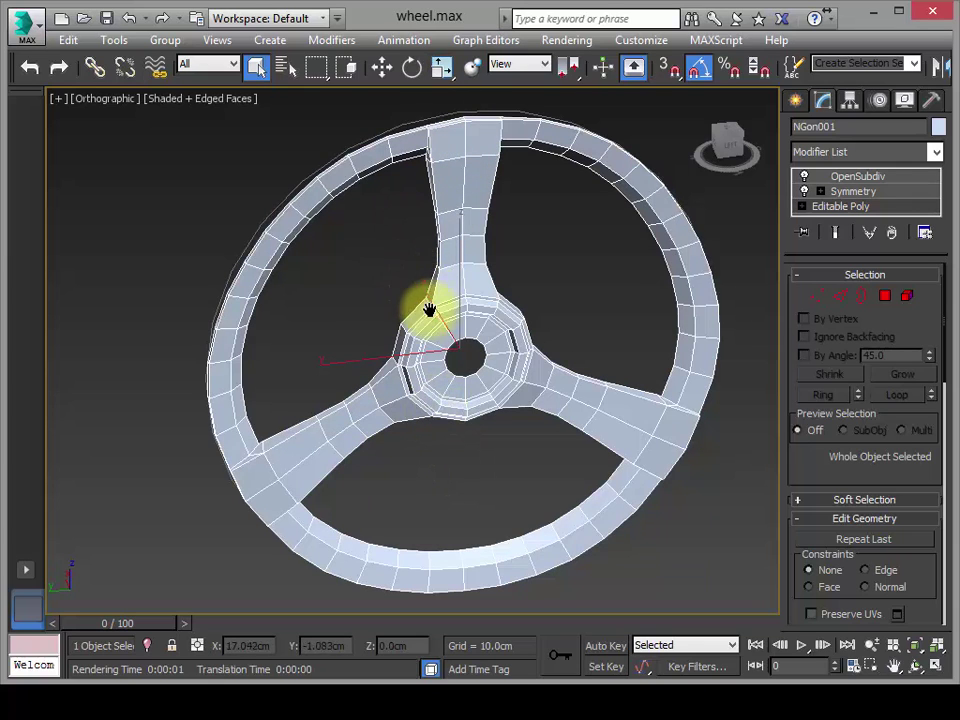
scroll(420, 313, "up", 5)
scroll(428, 306, "down", 3)
mouse_move(433, 317)
middle_mouse_down("alt")
mouse_move(446, 289)
mouse_move(420, 315)
middle_mouse_up("alt")
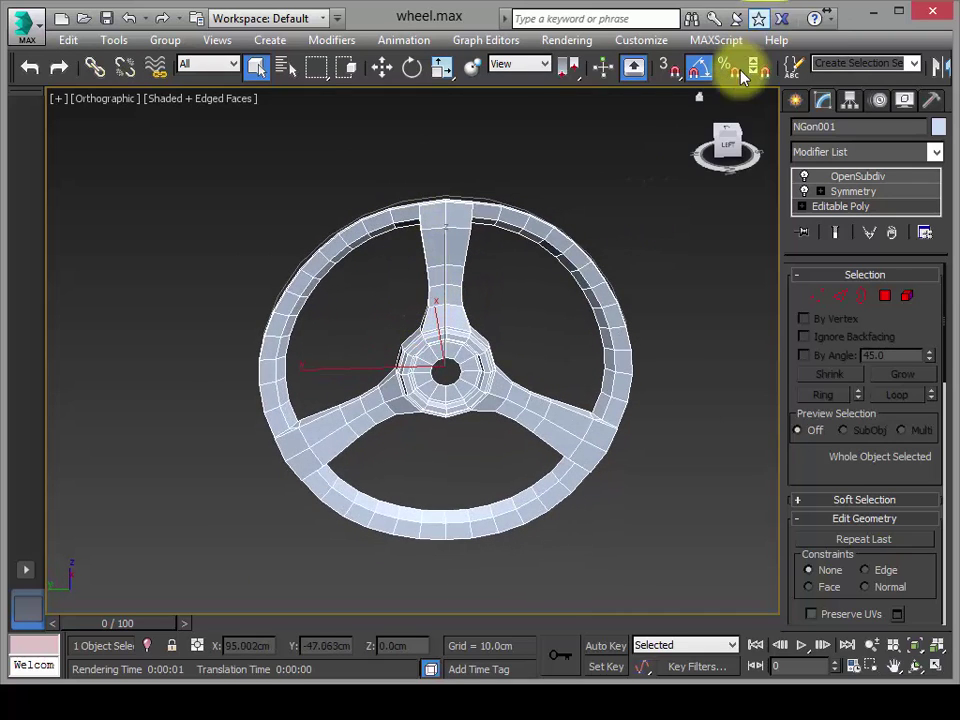
- Turn on the display of the modeling ribbon
left_click_drag(730, 88, 526, 90)
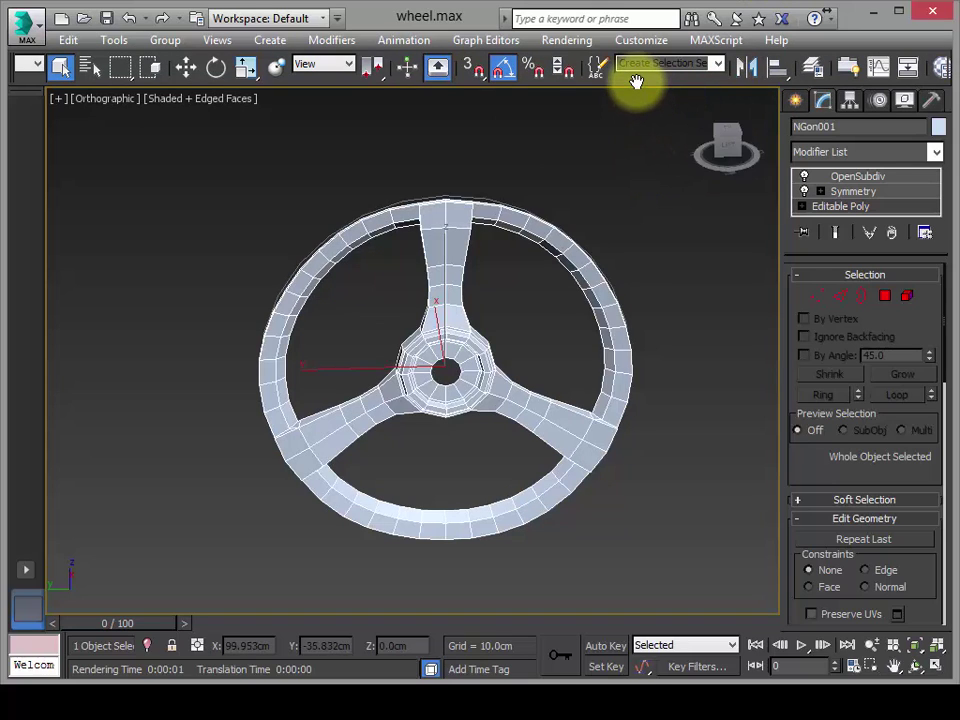
left_click_drag(636, 80, 514, 75)
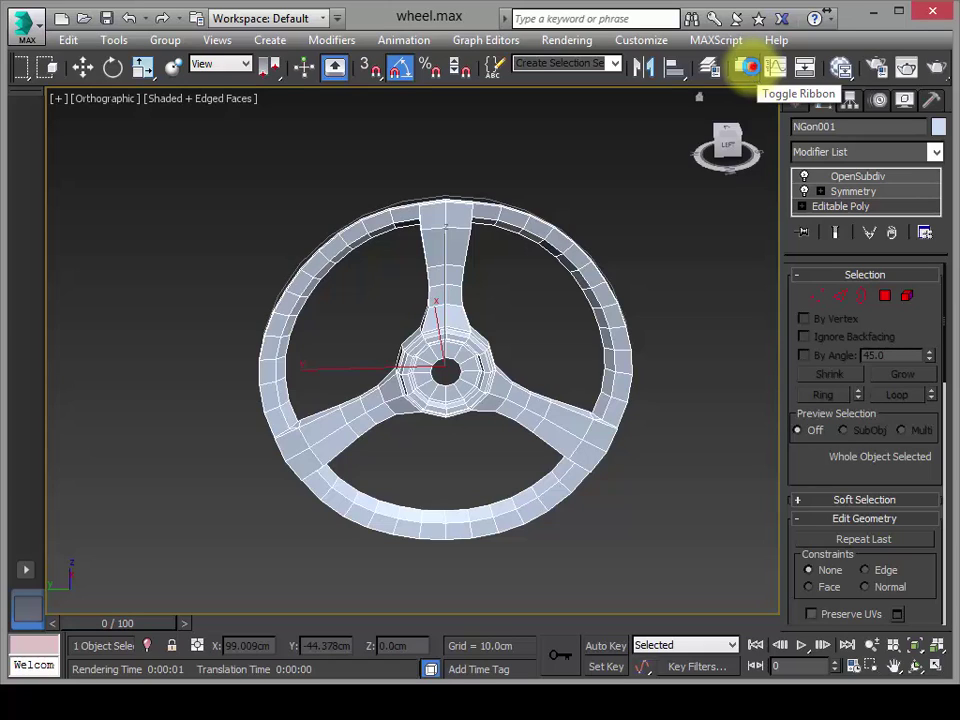
left_click(751, 69)
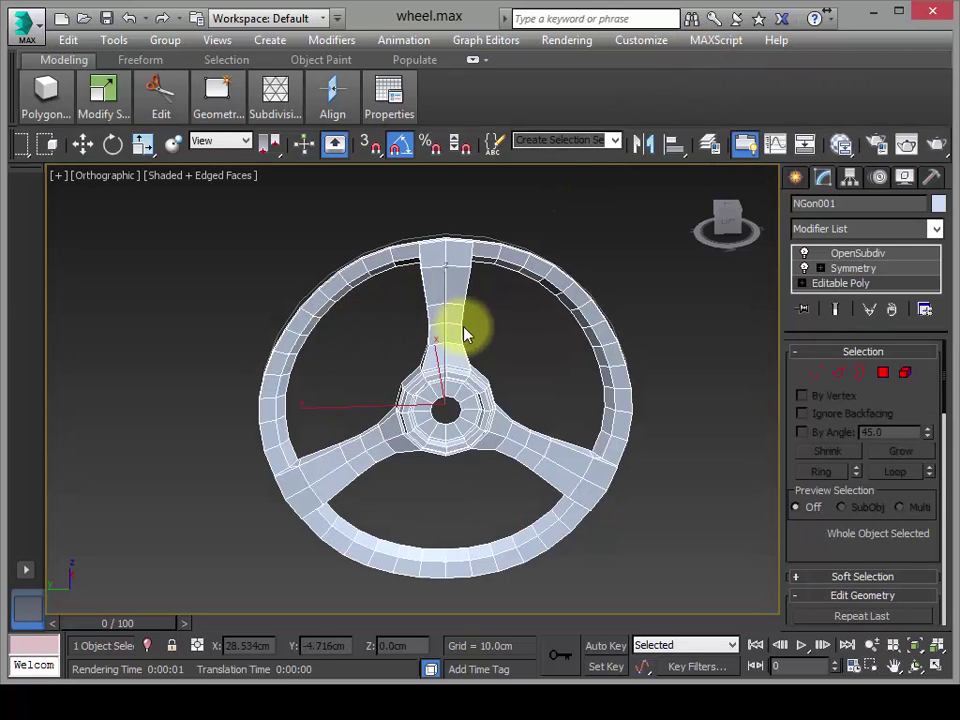
- Switch the interface to Expert Mode to enlarge the viewport around the steering wheel
middle_click_drag(463, 326, 463, 300)
scroll(452, 343, "down", 3)
scroll(447, 370, "up", 1)
middle_click_drag(447, 370, 476, 350, "alt")
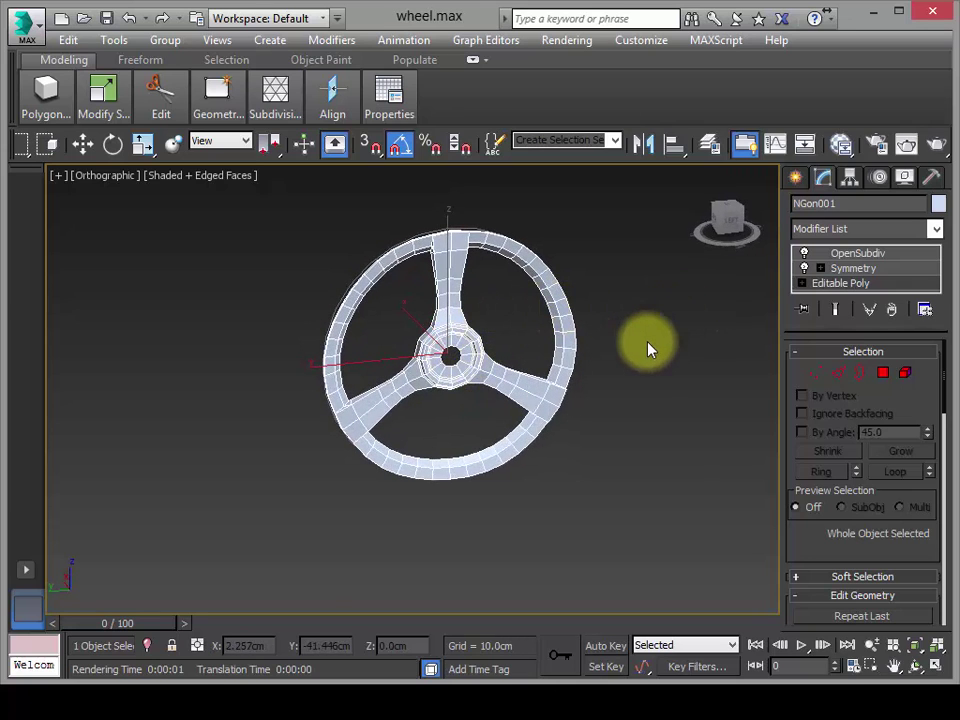
key("ctrl+x")
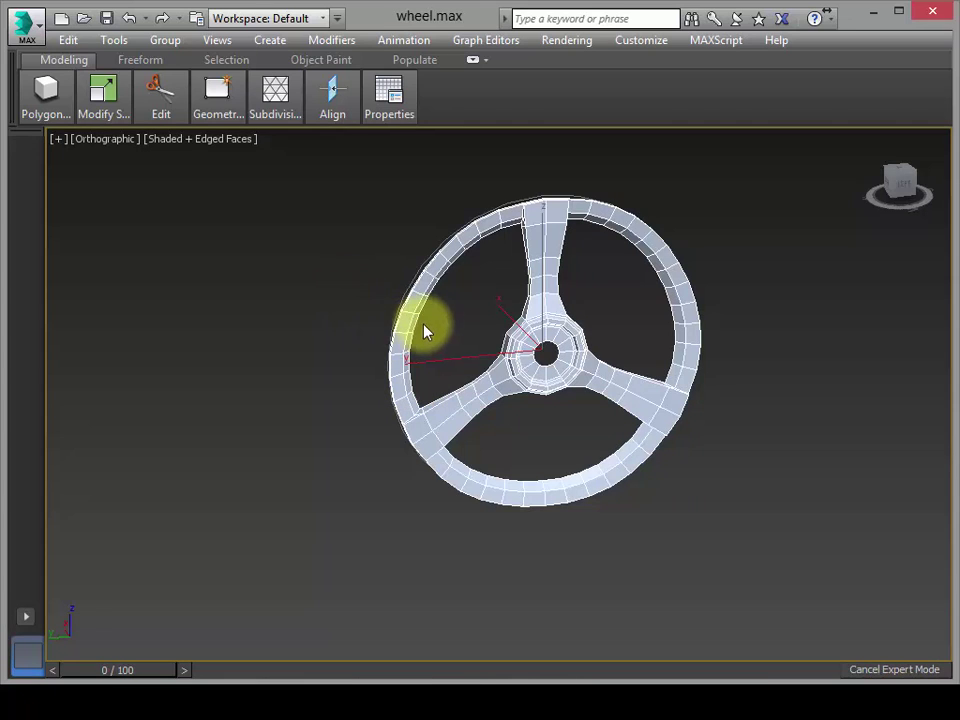
middle_click_drag(425, 332, 315, 369)
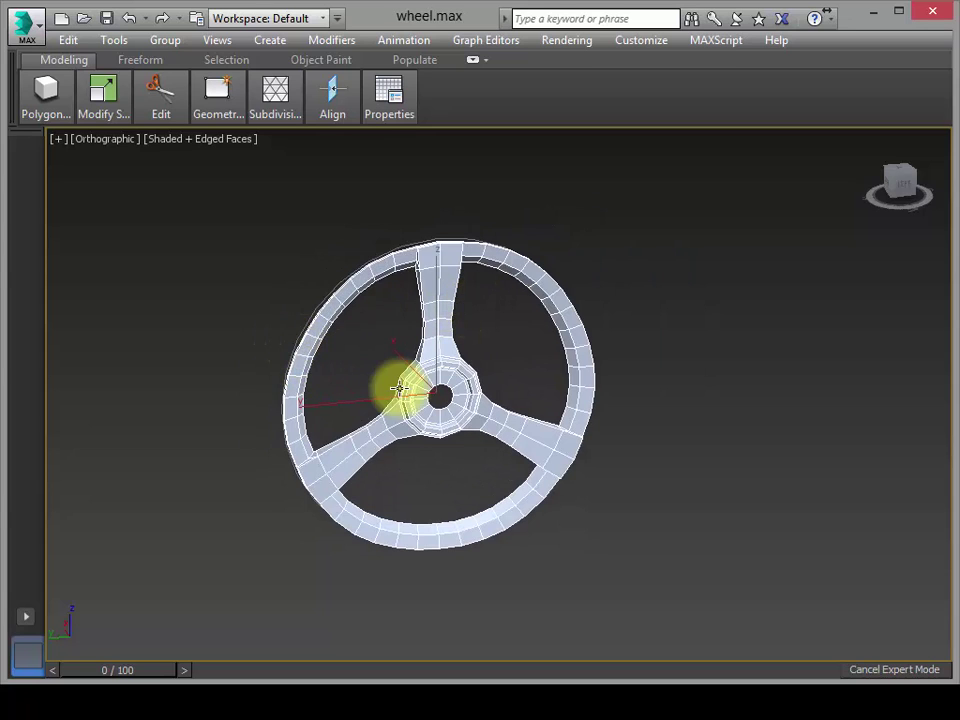
- Detach the Polygon Modeling, Edit and Geometry (All) ribbon panels and stack them as one floating group over the viewport
left_click(47, 100)
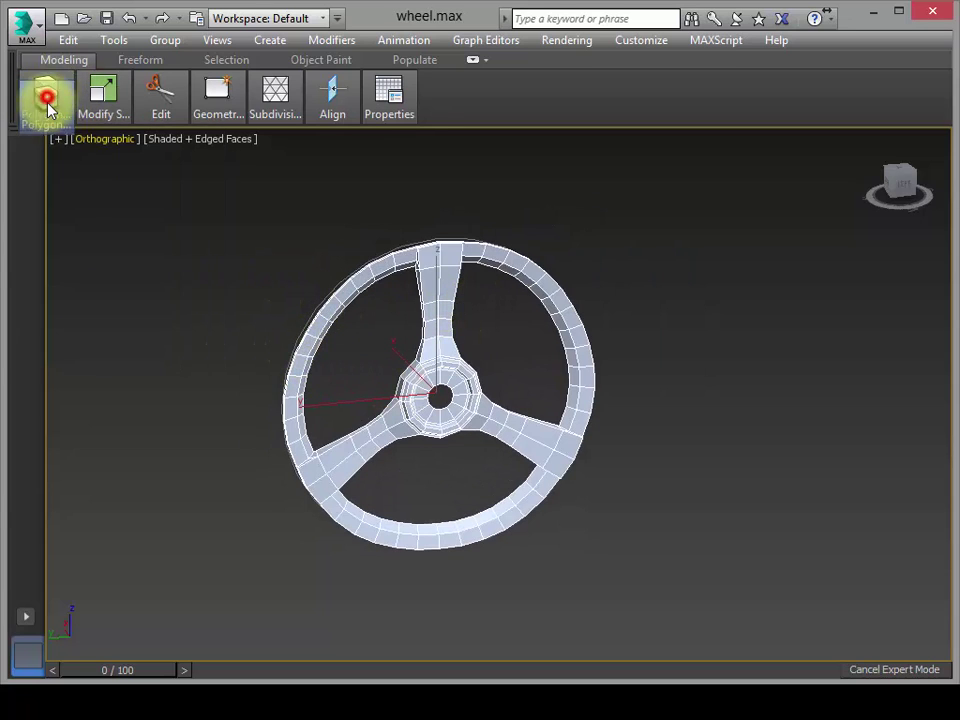
left_click_drag(47, 100, 128, 225)
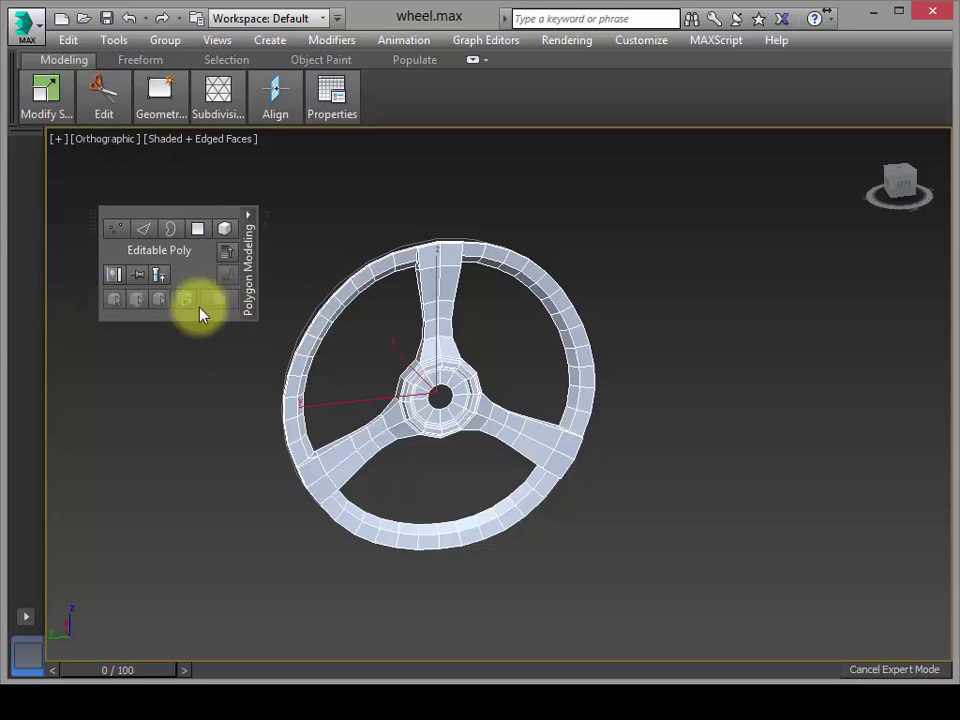
left_click(106, 97)
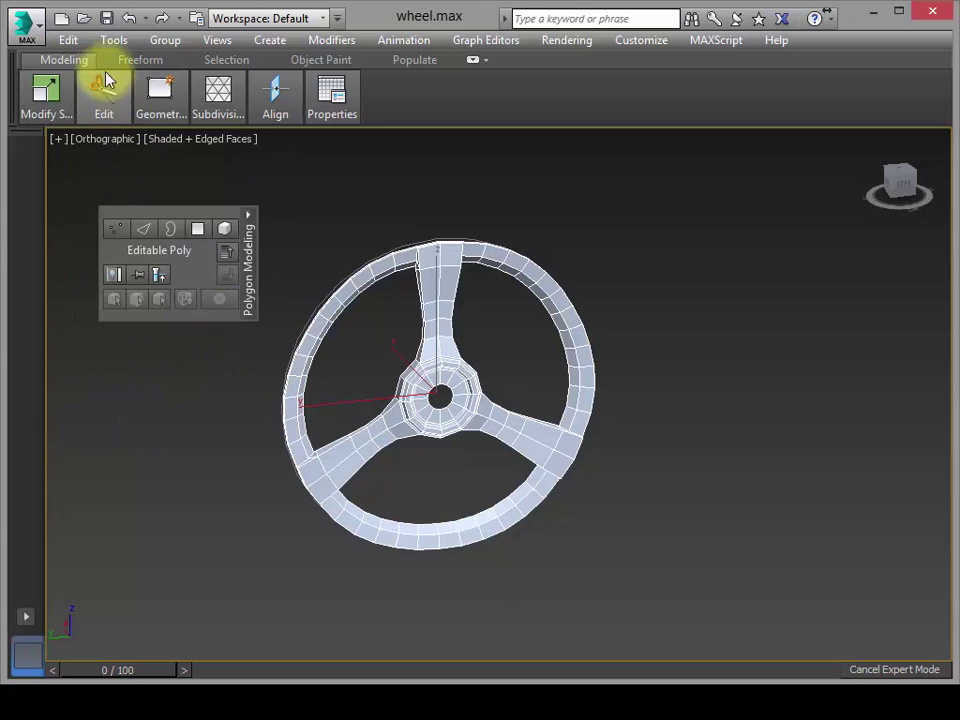
left_click_drag(103, 80, 161, 330)
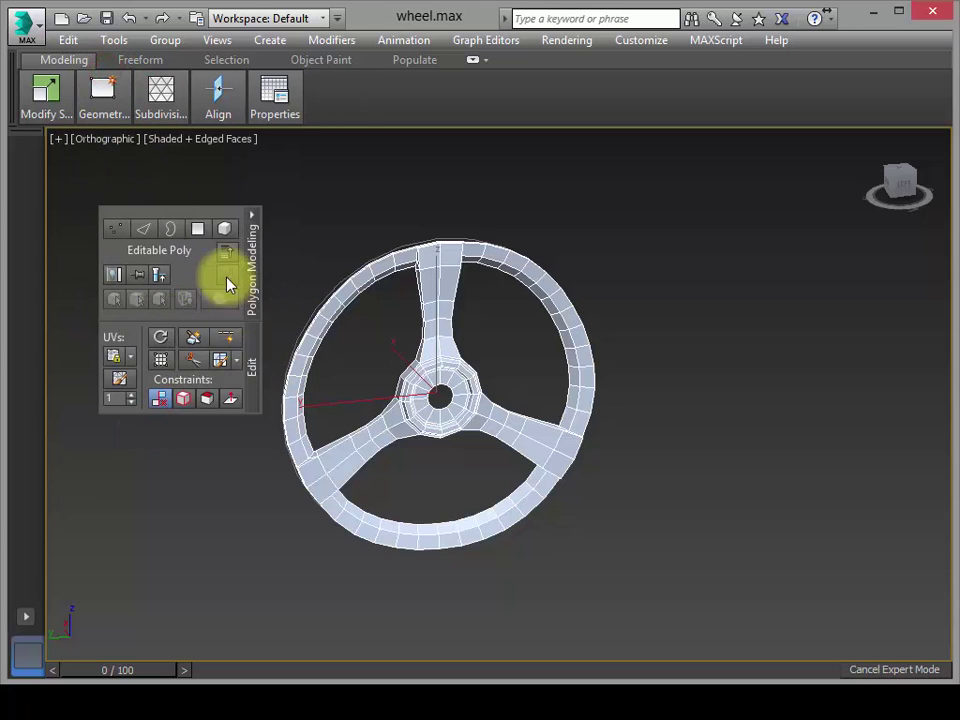
left_click(114, 106)
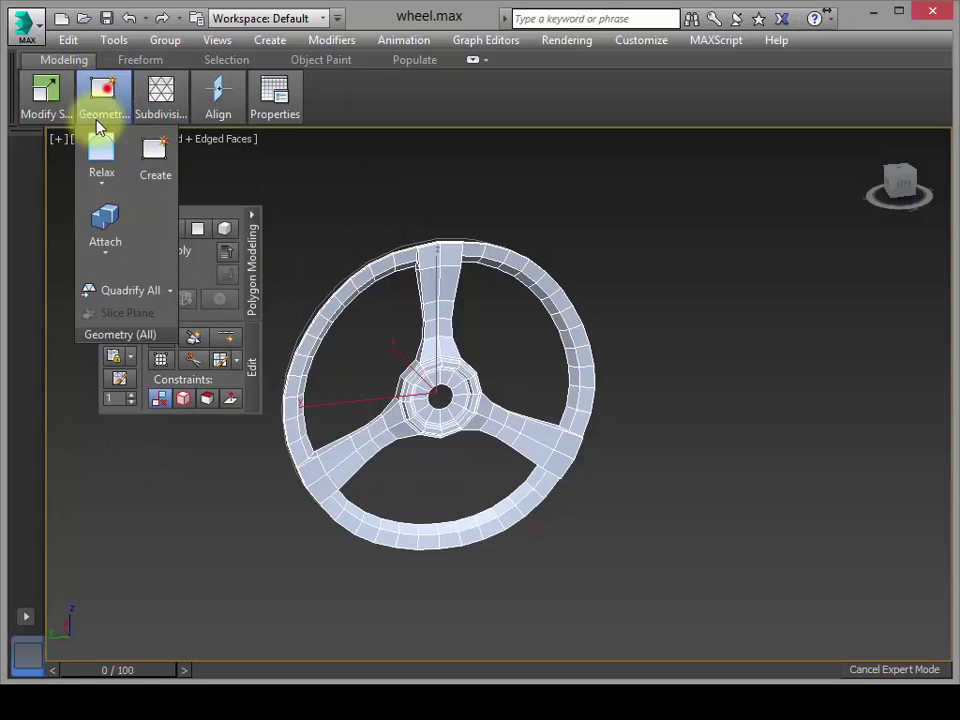
left_click_drag(97, 125, 186, 418)
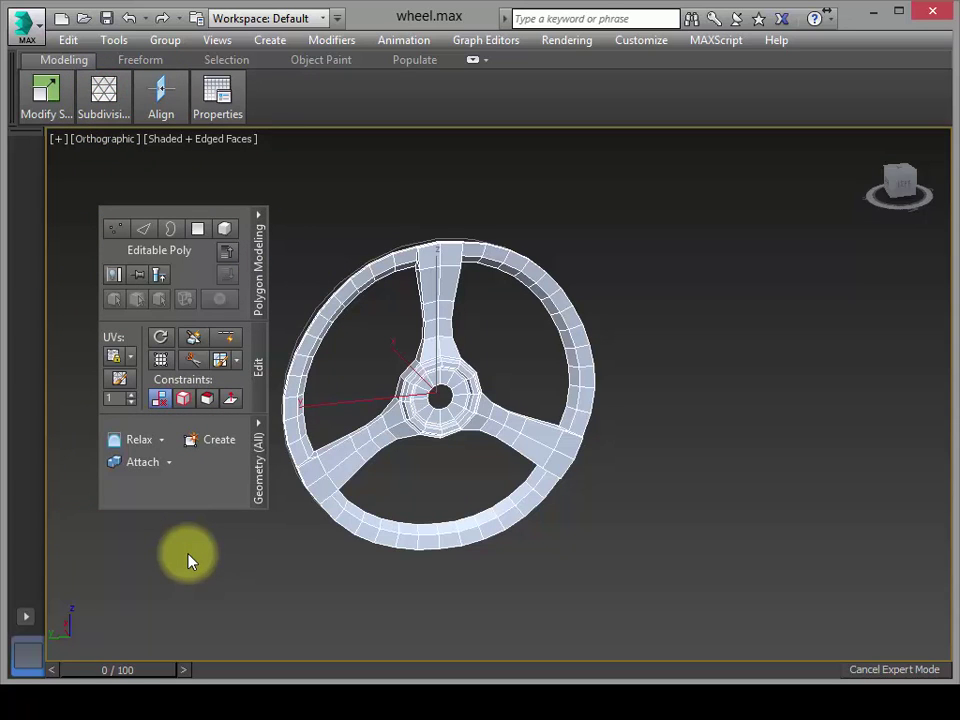
- Activate Edge sub-object editing and attach the Edges ribbon panel beneath Geometry (All) in the floating group
key("2")
left_click_drag(110, 100, 193, 535)
middle_click_drag(422, 435, 461, 504, "alt")
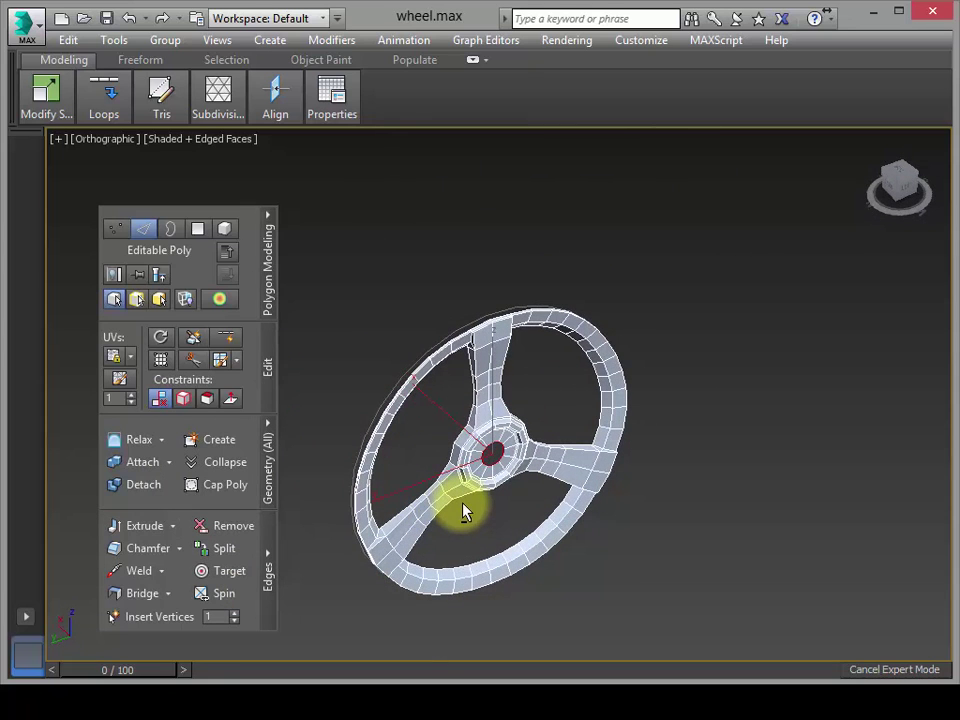
- Leave Expert Mode to restore the full interface around the steering wheel
key("ctrl+x")
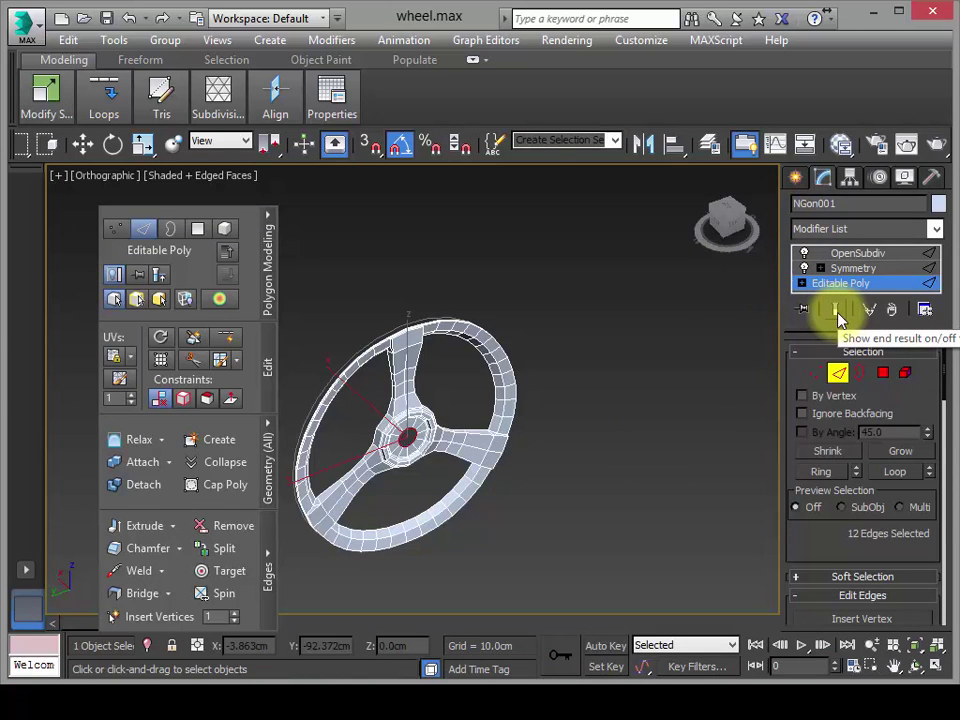
middle_click_drag(596, 411, 644, 408)
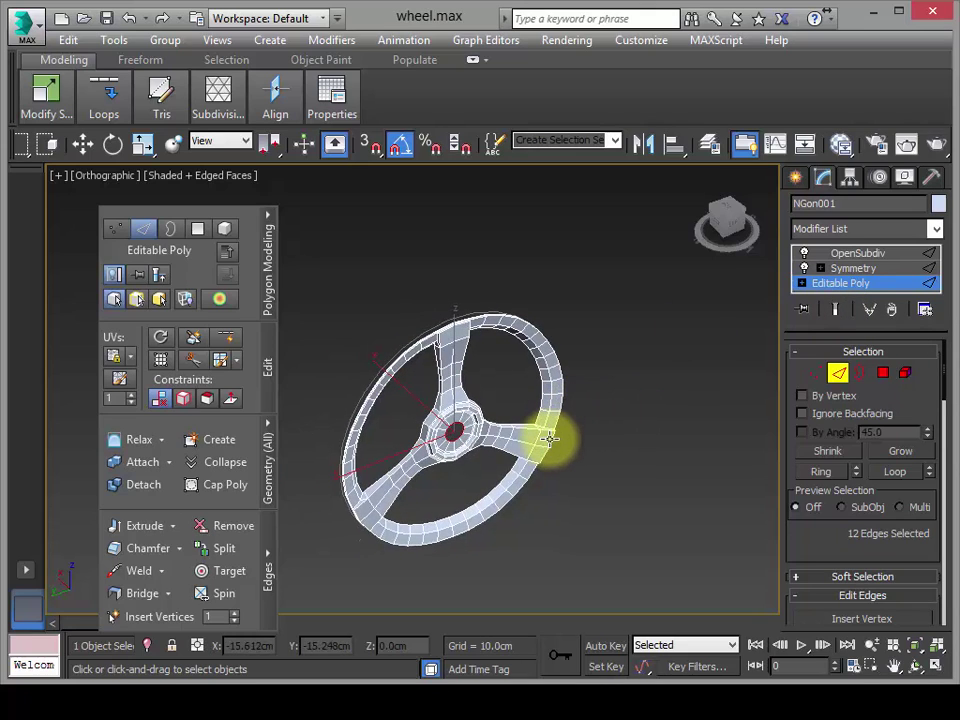
middle_click_drag(492, 447, 465, 428, "alt")
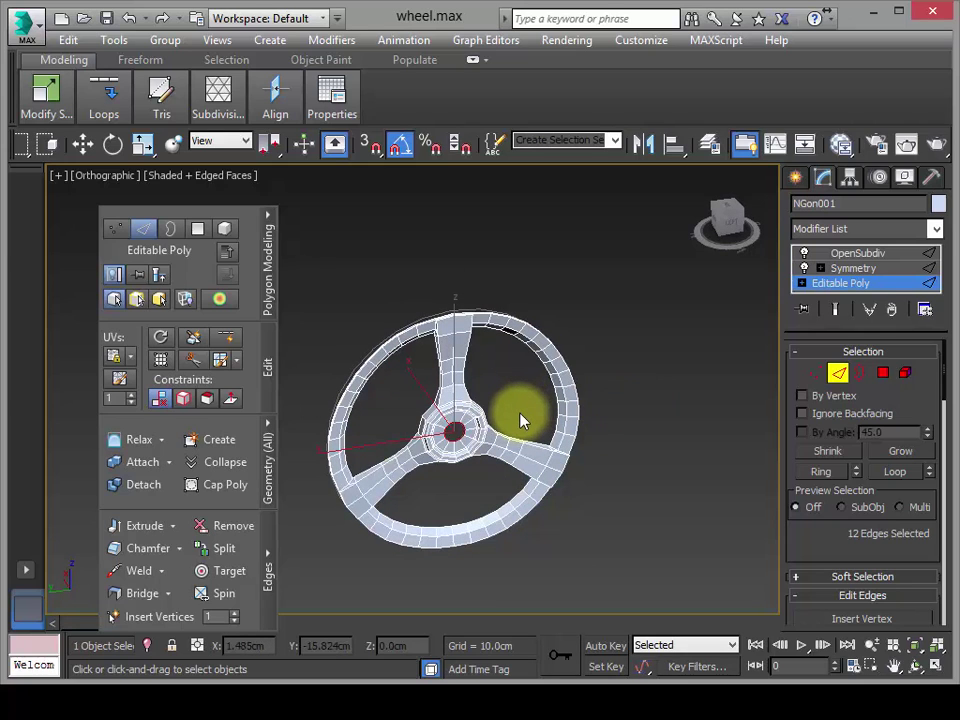
- Switch the interface to Expert Mode for more room around the steering wheel
middle_click_drag(566, 413, 596, 414, "alt")
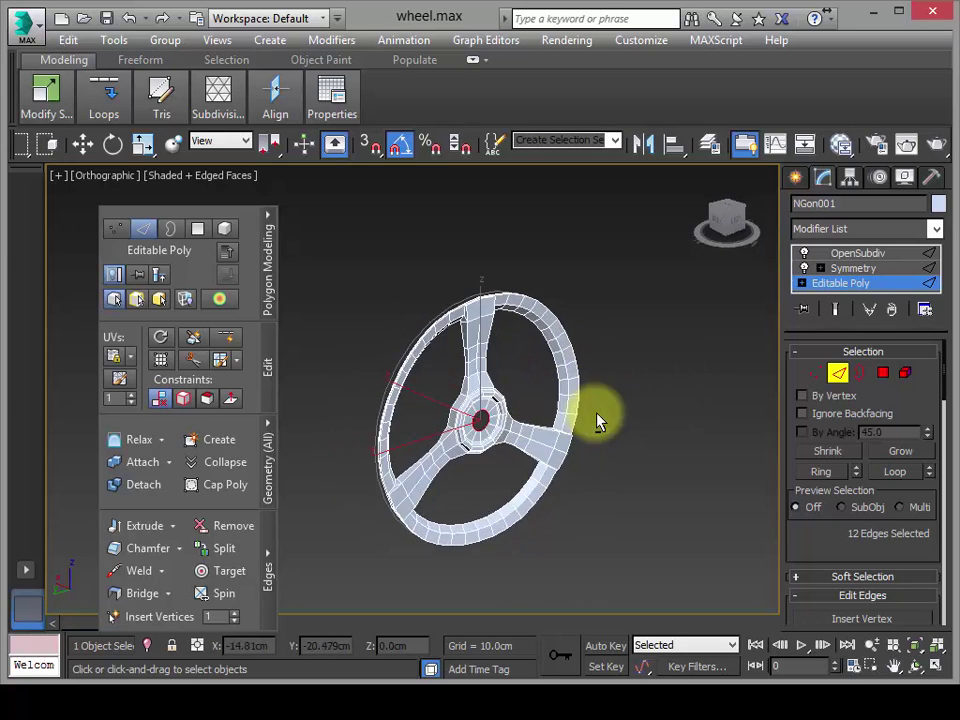
scroll(553, 396, "up", 4)
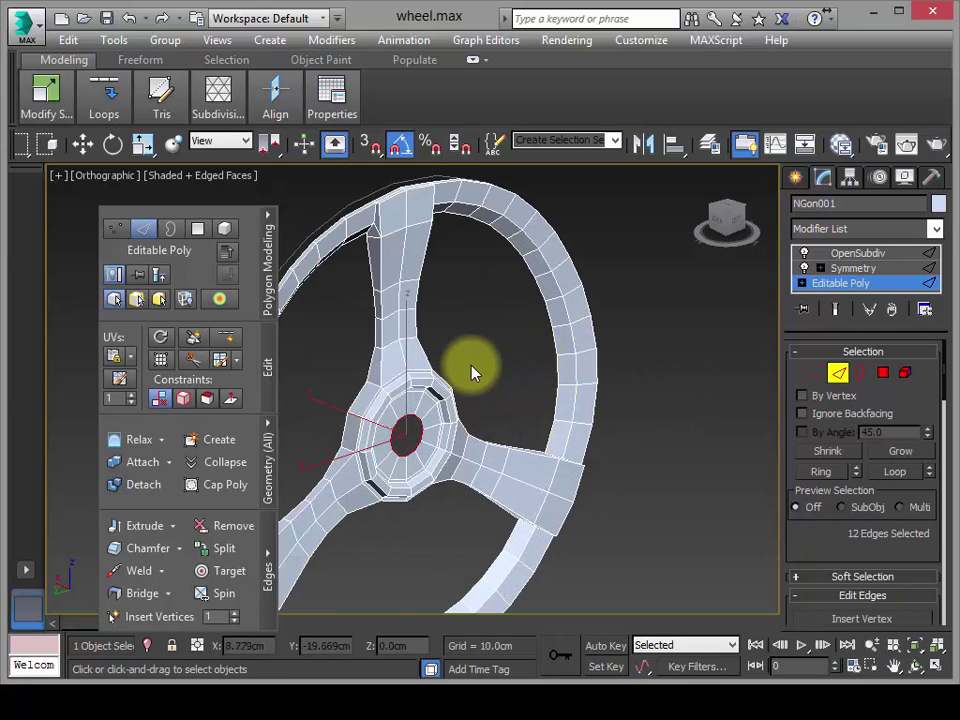
middle_click_drag(471, 369, 547, 320, "alt")
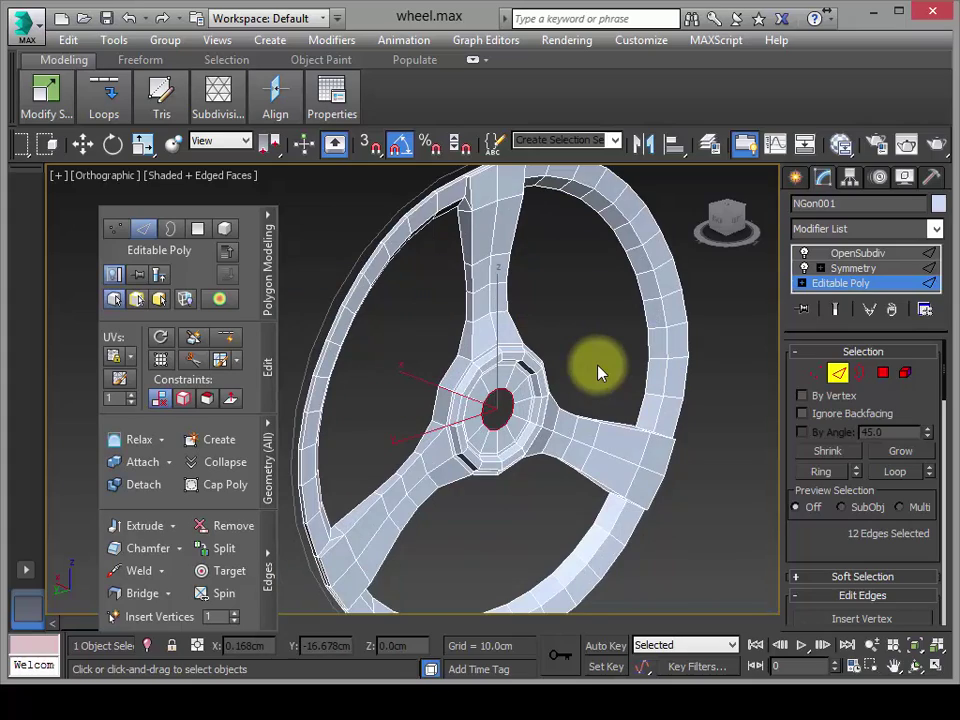
key("ctrl+x")
scroll(550, 412, "down", 3)
scroll(540, 440, "up", 2)
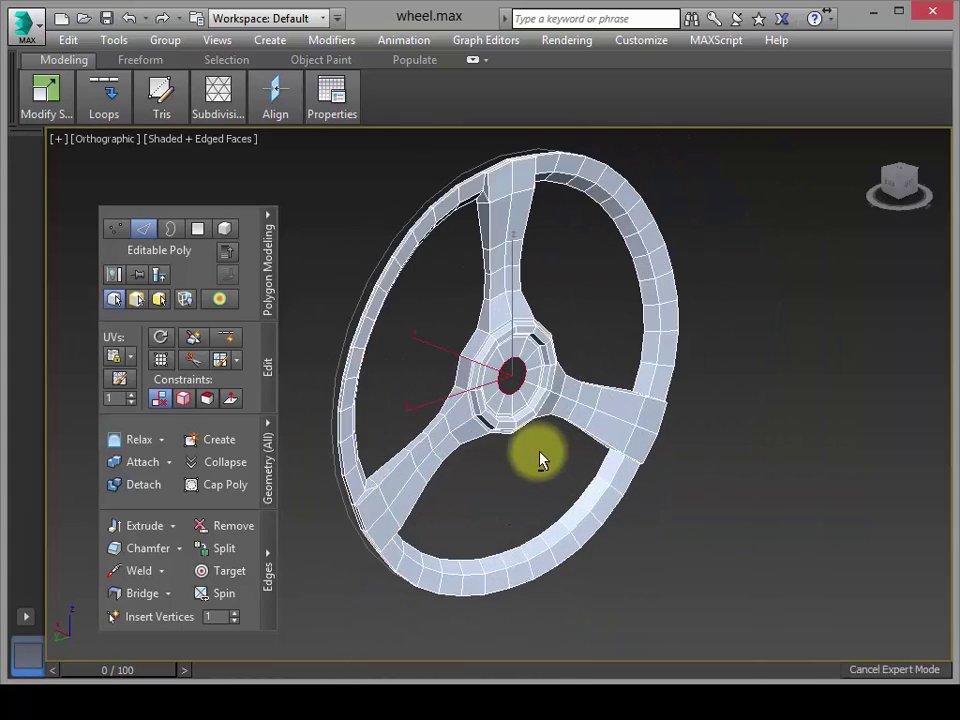
- Select the concentric edge loops bordering the grooves on the front of the hub and set their crease to 0.1
middle_click_drag(540, 460, 489, 439, "alt")
scroll(504, 499, "up", 3)
middle_click_drag(386, 259, 375, 414)
scroll(410, 345, "down", 1)
scroll(460, 400, "up", 4)
double_click(450, 375)
double_click(366, 381, "ctrl")
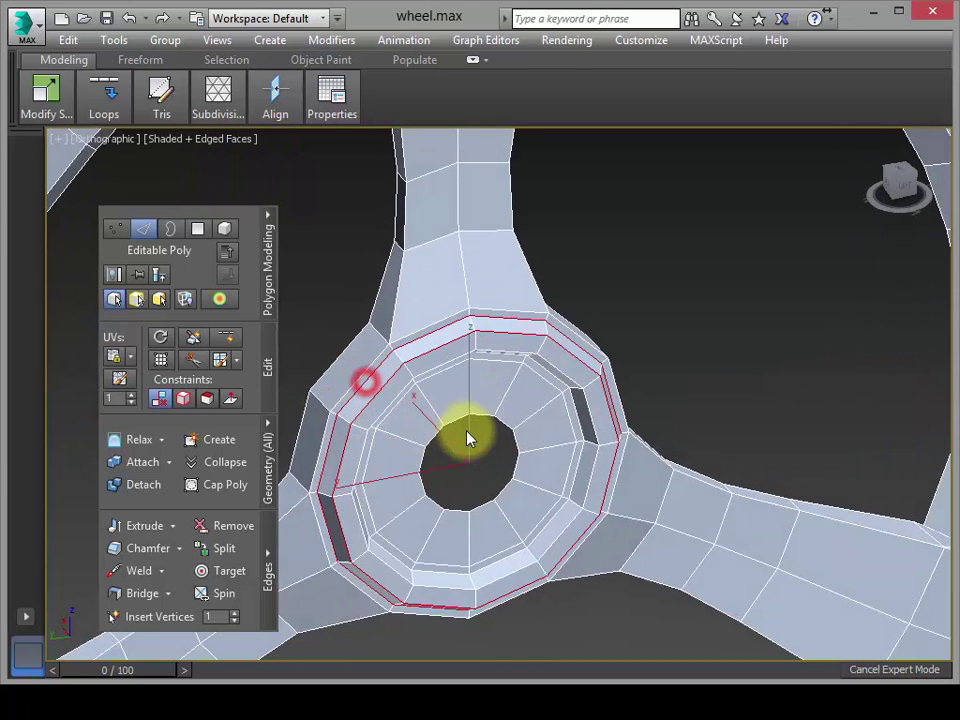
middle_click_drag(467, 439, 361, 369, "alt")
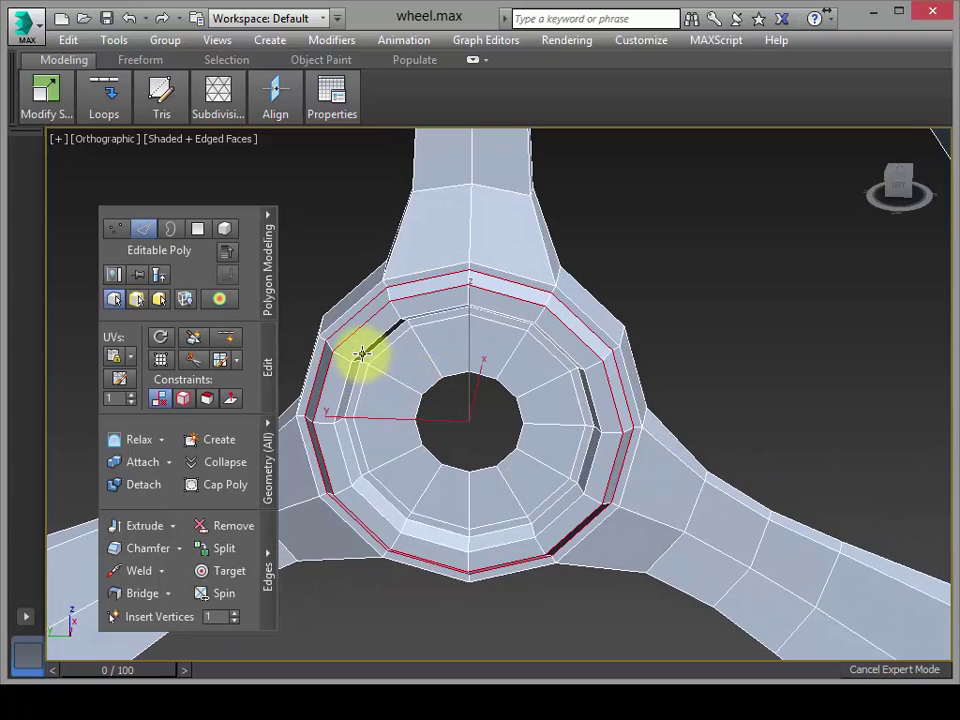
middle_click_drag(411, 422, 367, 386, "alt")
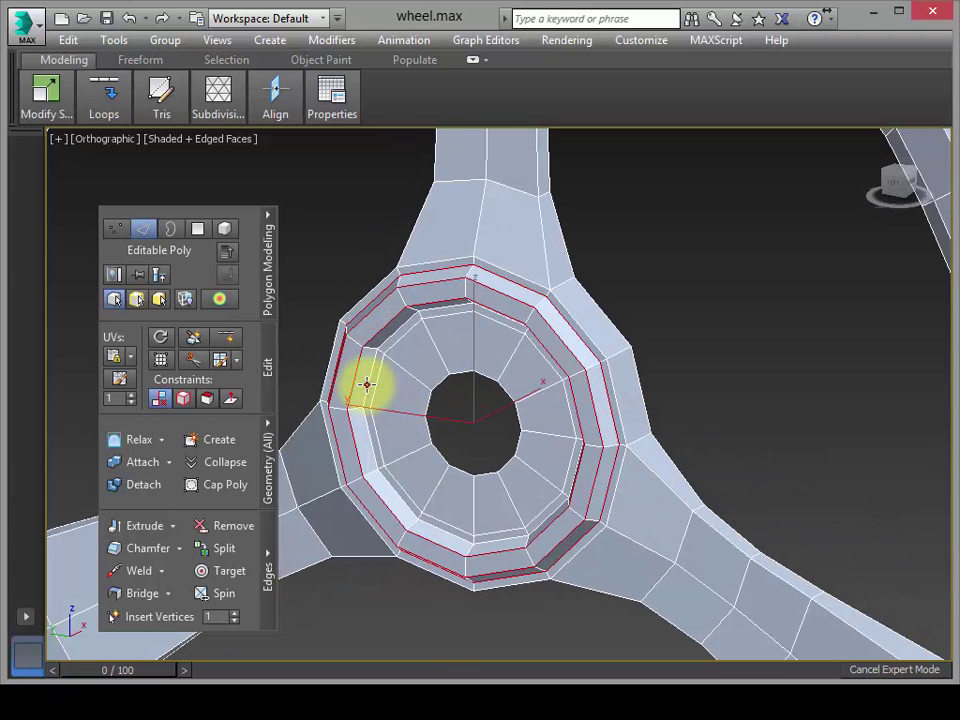
middle_click_drag(450, 437, 476, 367, "alt")
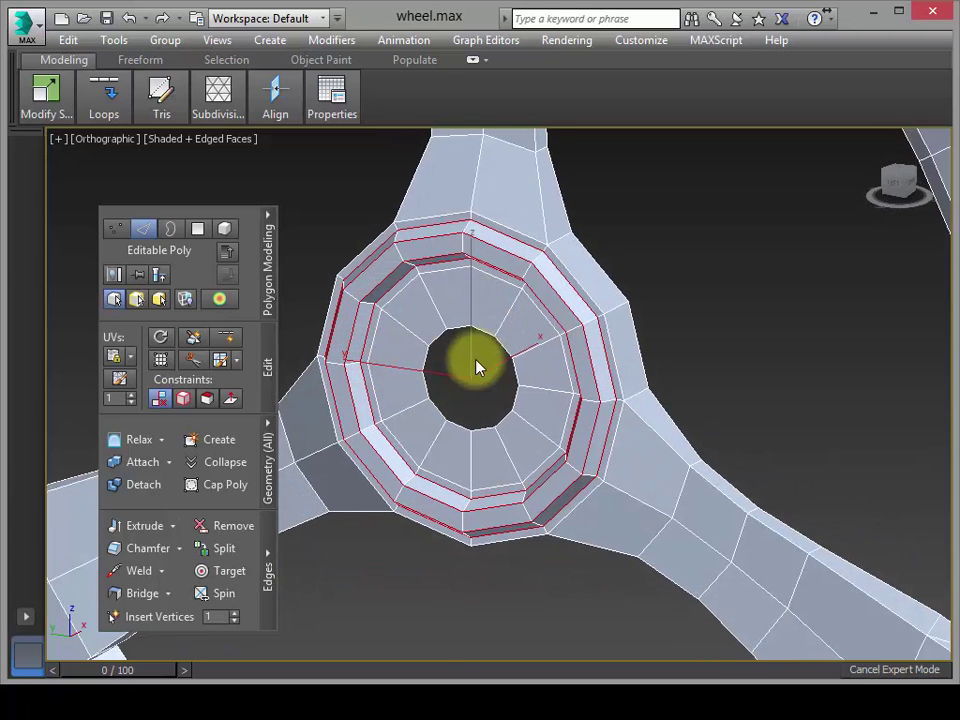
left_click(270, 586)
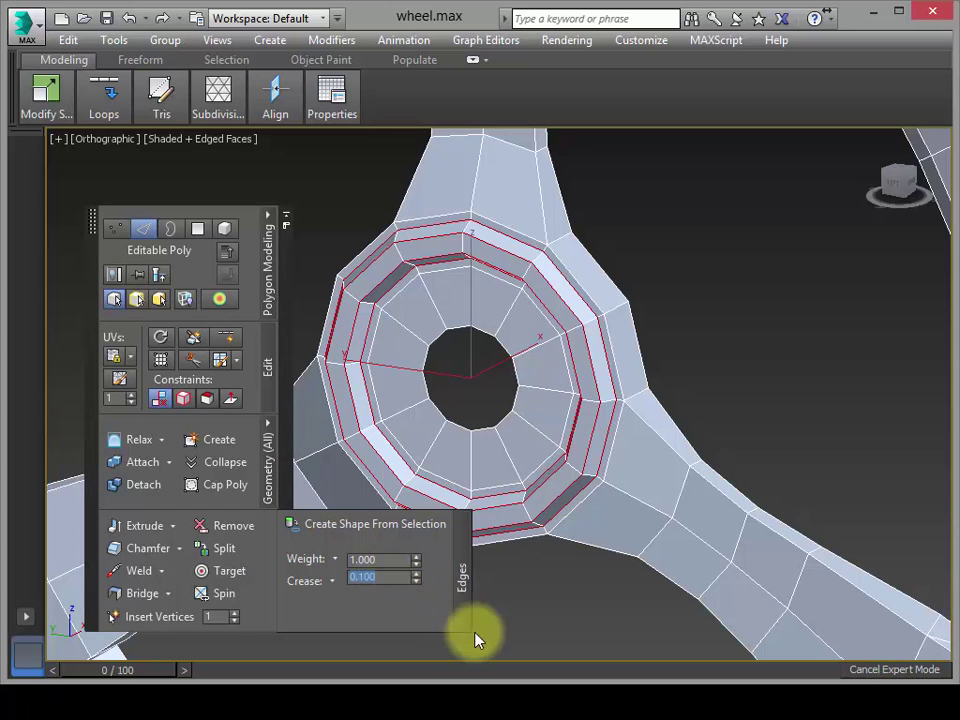
scroll(512, 546, "down", 3)
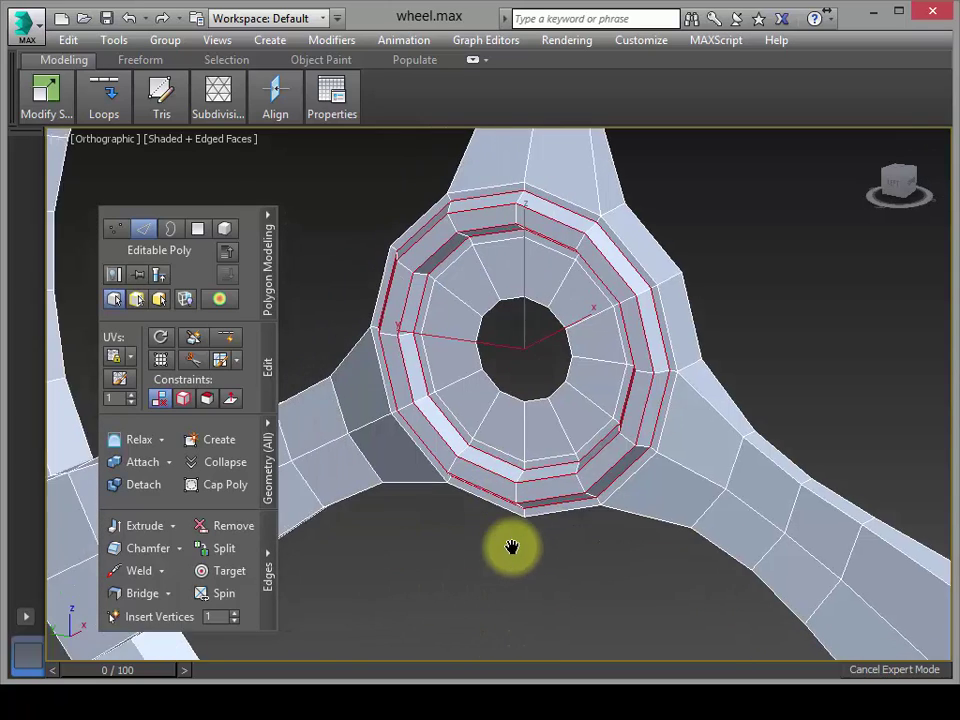
- Select the front border edges of the lower-left spoke's upper side, the adjoining hub rim and both sides of the upper spoke
middle_click_drag(508, 557, 433, 516, "alt")
left_click(467, 466)
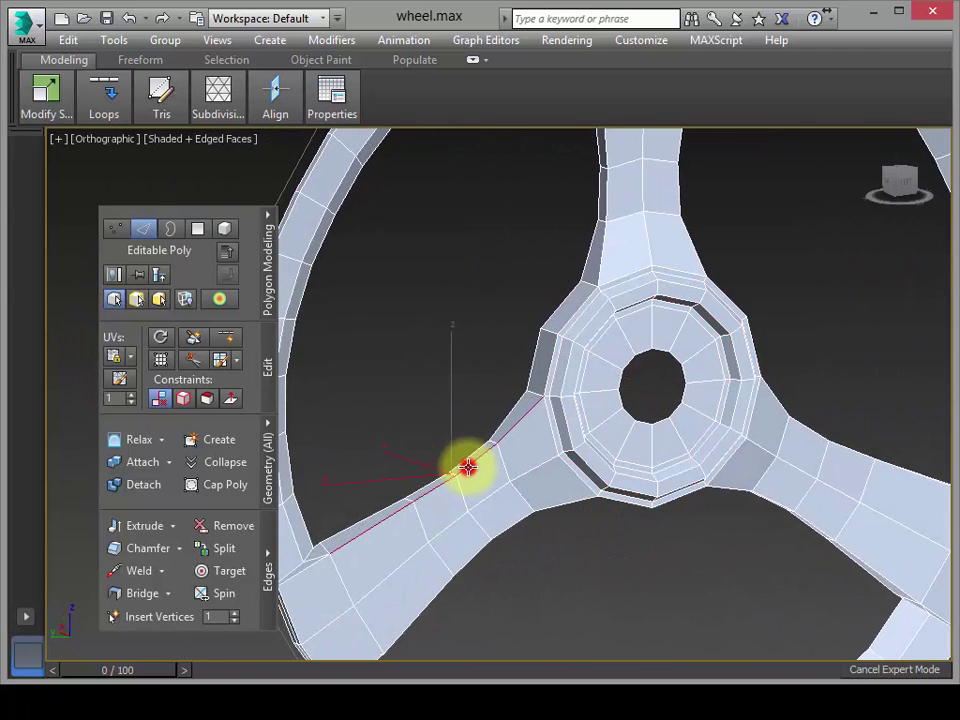
middle_click_drag(493, 519, 514, 615, "alt")
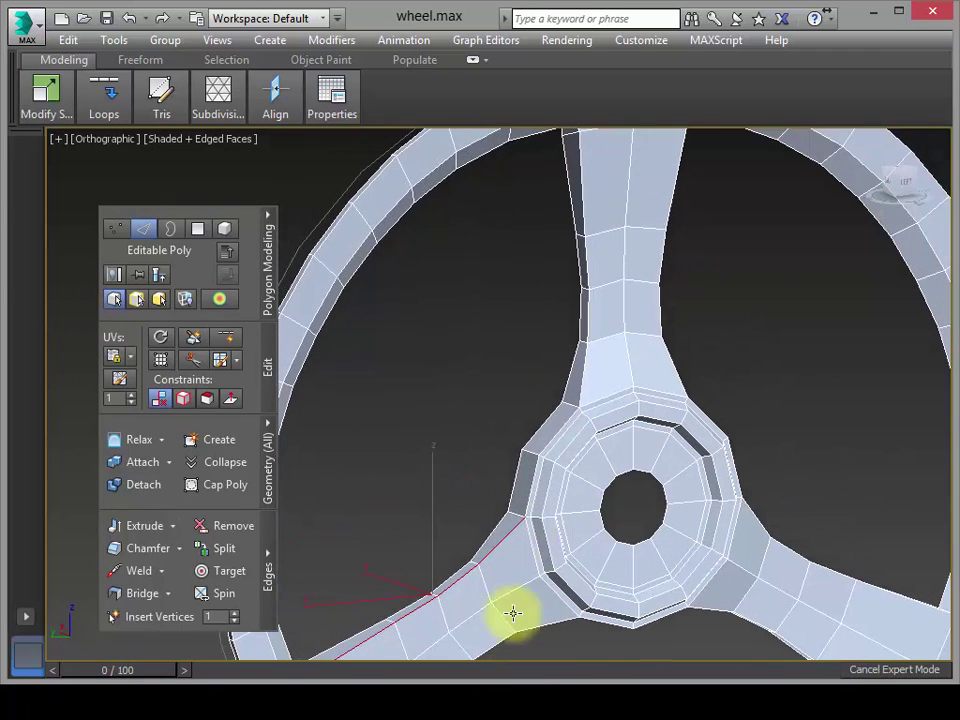
left_click(531, 482, "ctrl")
left_click(548, 439, "ctrl")
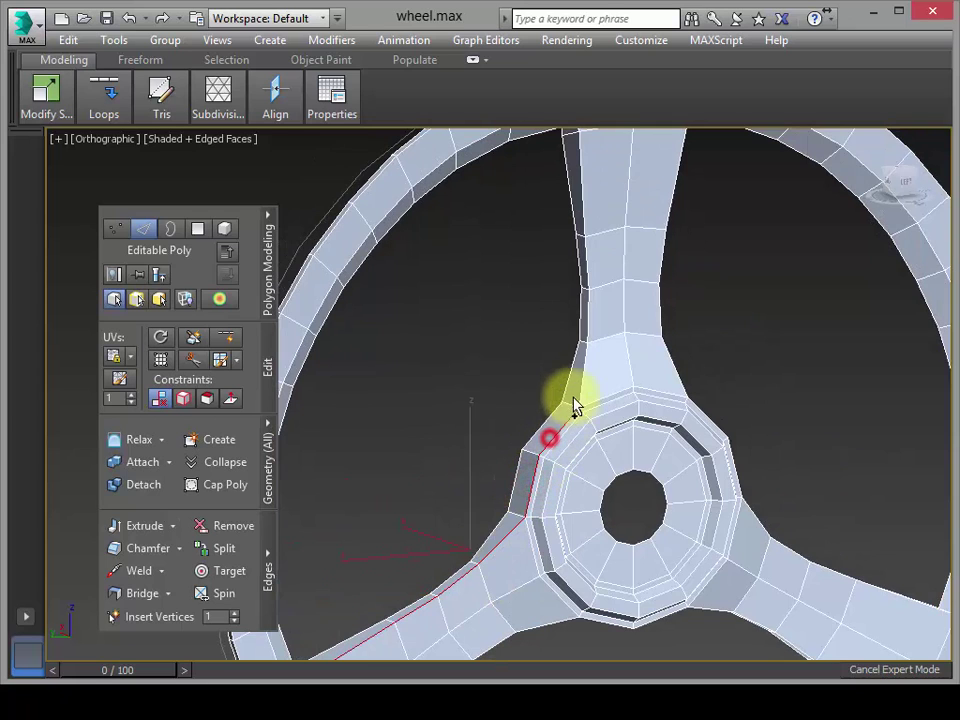
left_click(585, 373, "ctrl")
middle_click_drag(604, 439, 521, 551, "alt")
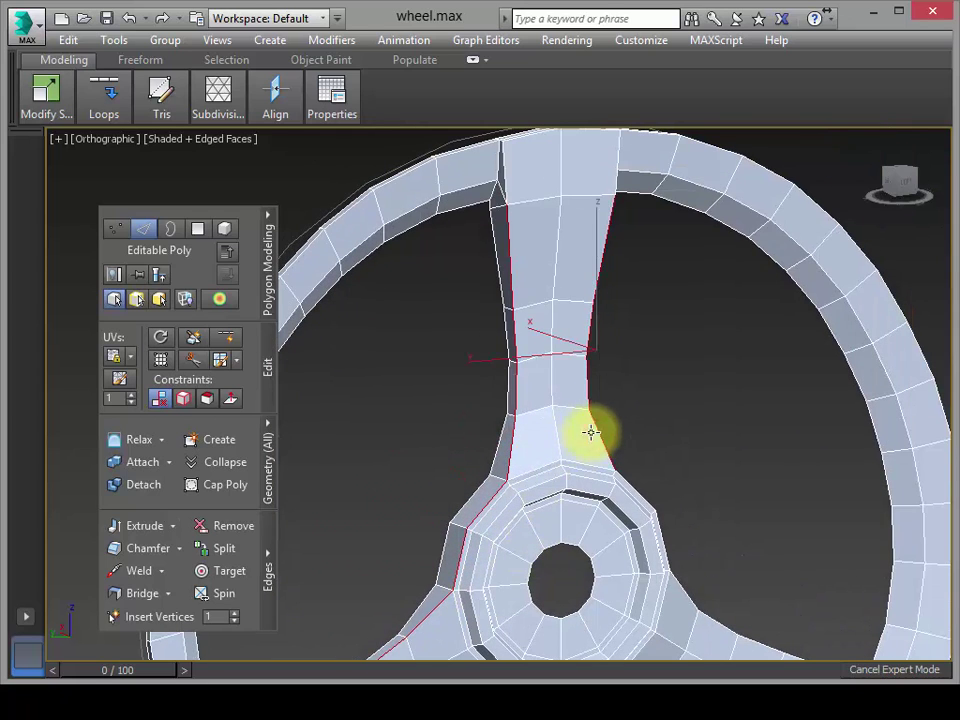
left_click(618, 185, "ctrl")
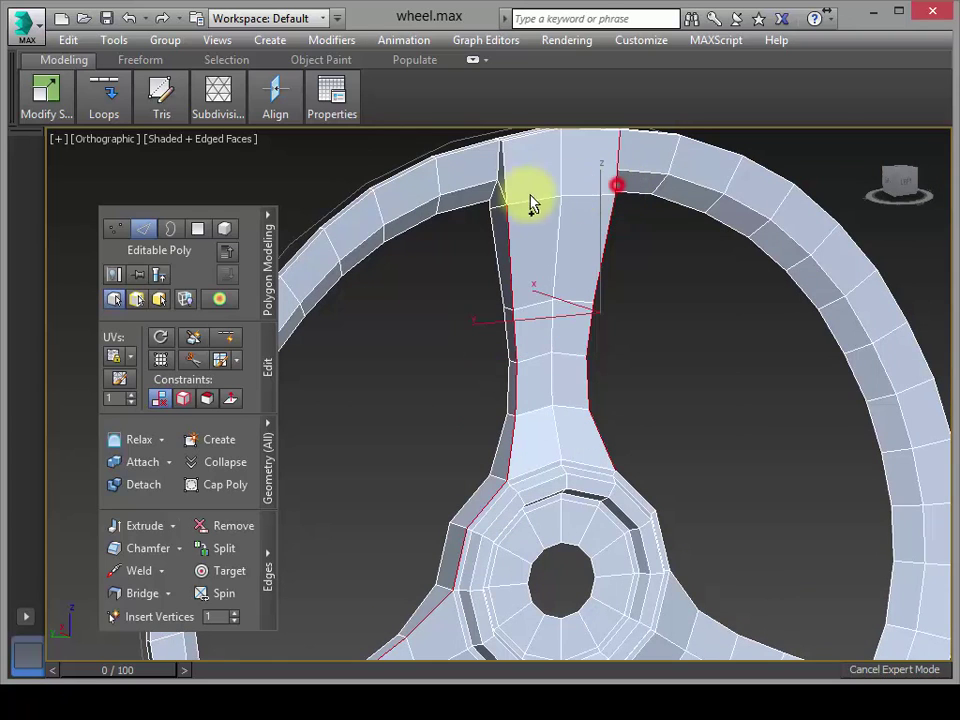
left_click(502, 182, "ctrl")
- Add the lower-left spoke's outer end edges, its lower border and the hub's bottom rim edges to the edge selection
middle_click_drag(621, 381, 476, 497, "alt")
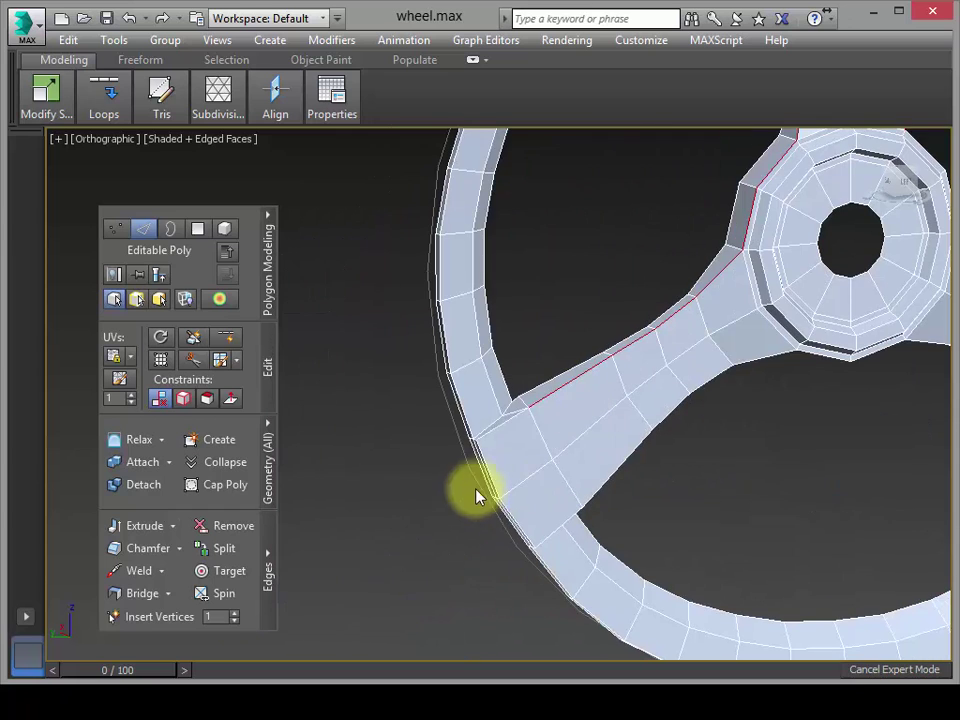
left_click(499, 423, "ctrl")
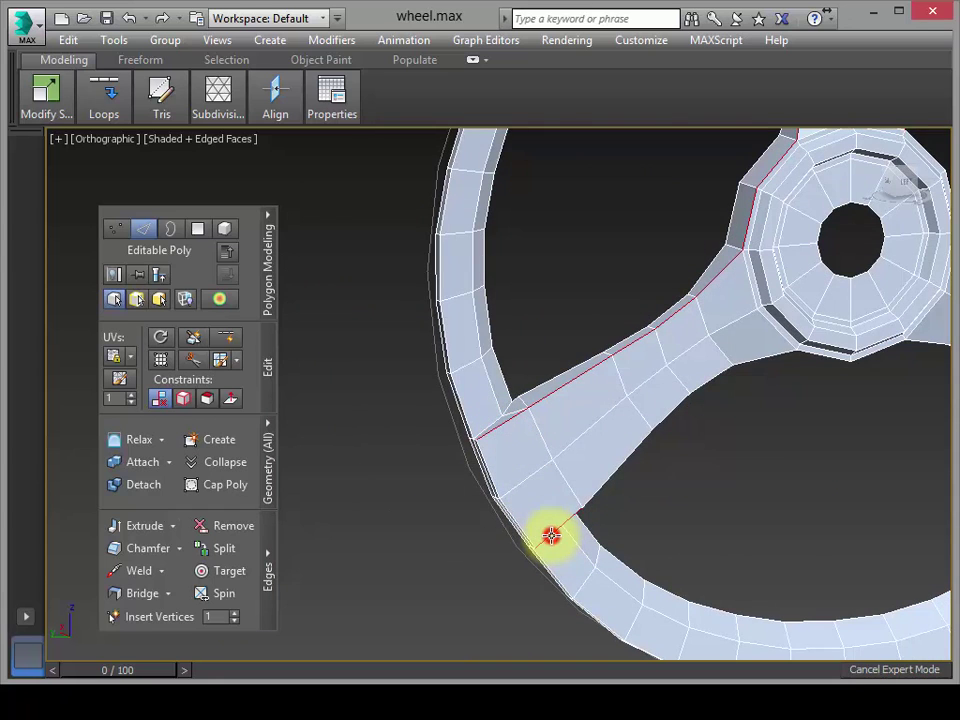
left_click(551, 536, "ctrl")
middle_click_drag(643, 508, 613, 418, "alt")
left_click(609, 374, "ctrl")
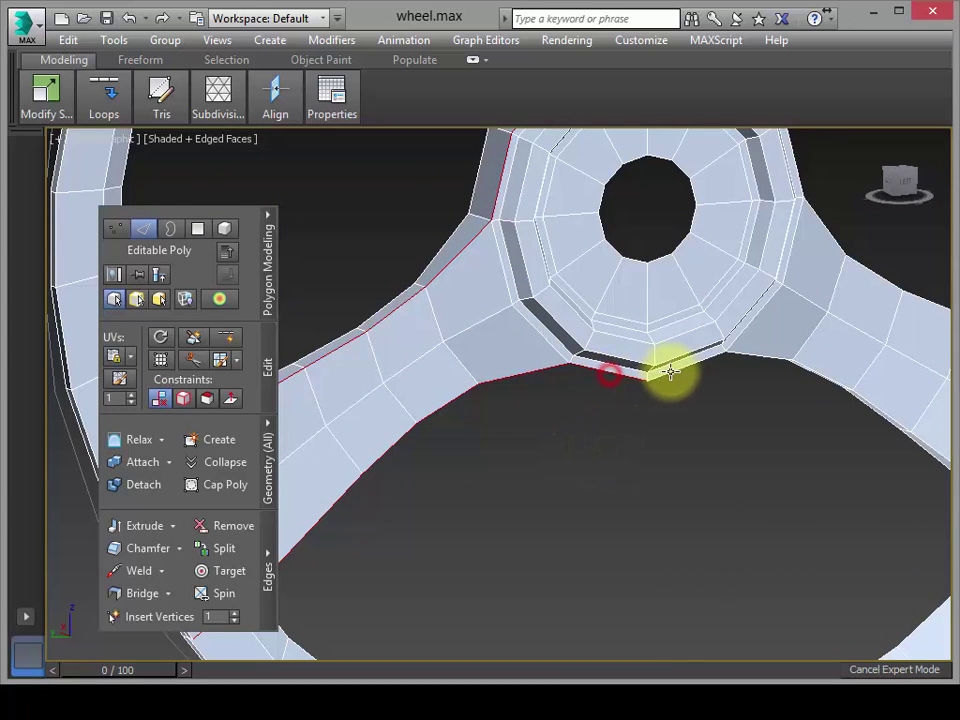
left_click(677, 372, "ctrl")
middle_click_drag(583, 369, 653, 524, "alt")
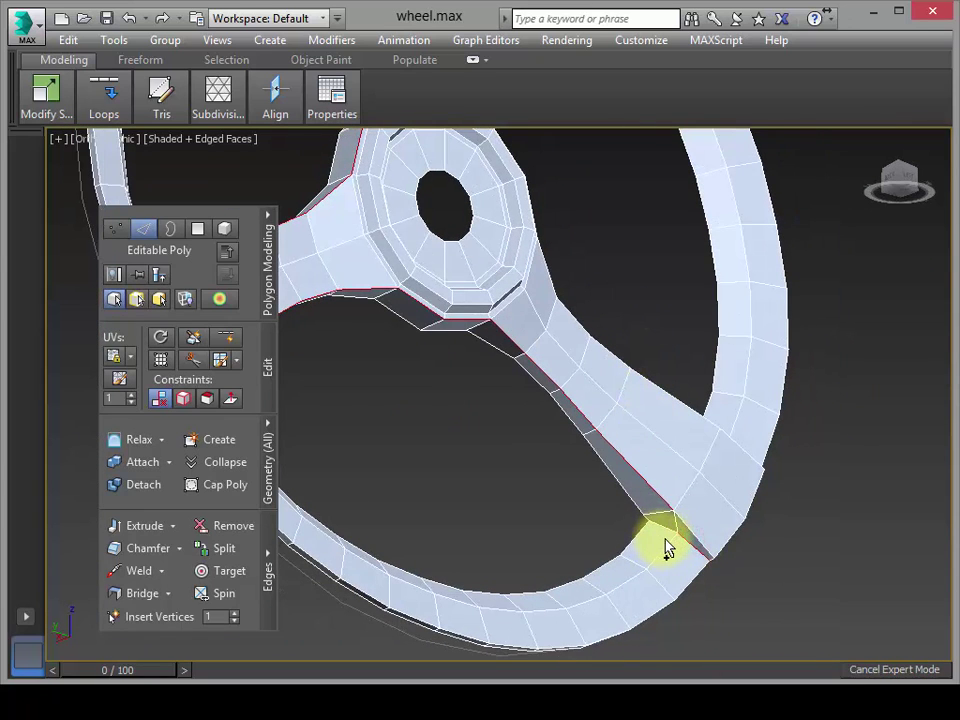
- Add the lower-right spoke's border edges and adjoining hub rim to the selection, and set a crease value for the whole spoke outline
scroll(667, 548, "up", 4)
scroll(710, 485, "down", 4)
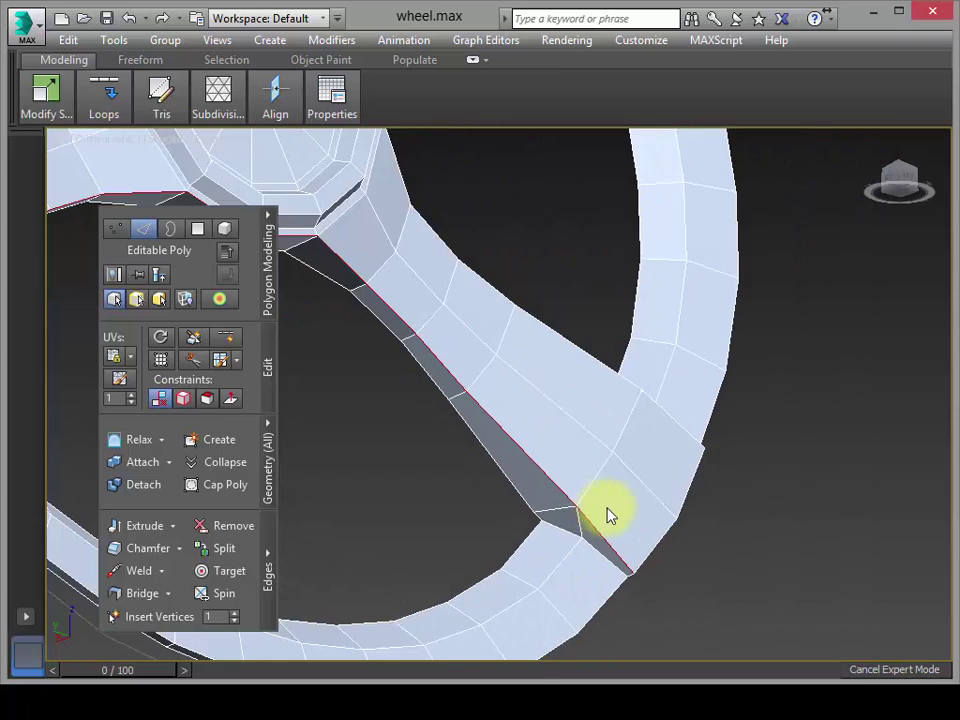
middle_click_drag(617, 527, 656, 508, "alt")
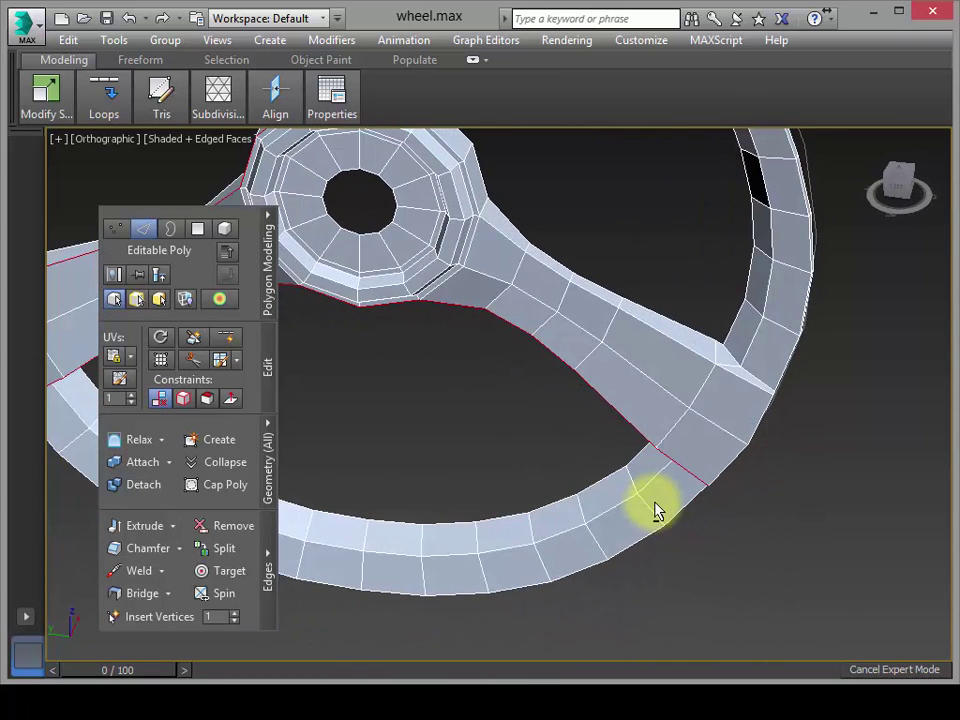
left_click(739, 379, "ctrl")
left_click(669, 337, "ctrl")
middle_click_drag(622, 330, 508, 422, "alt")
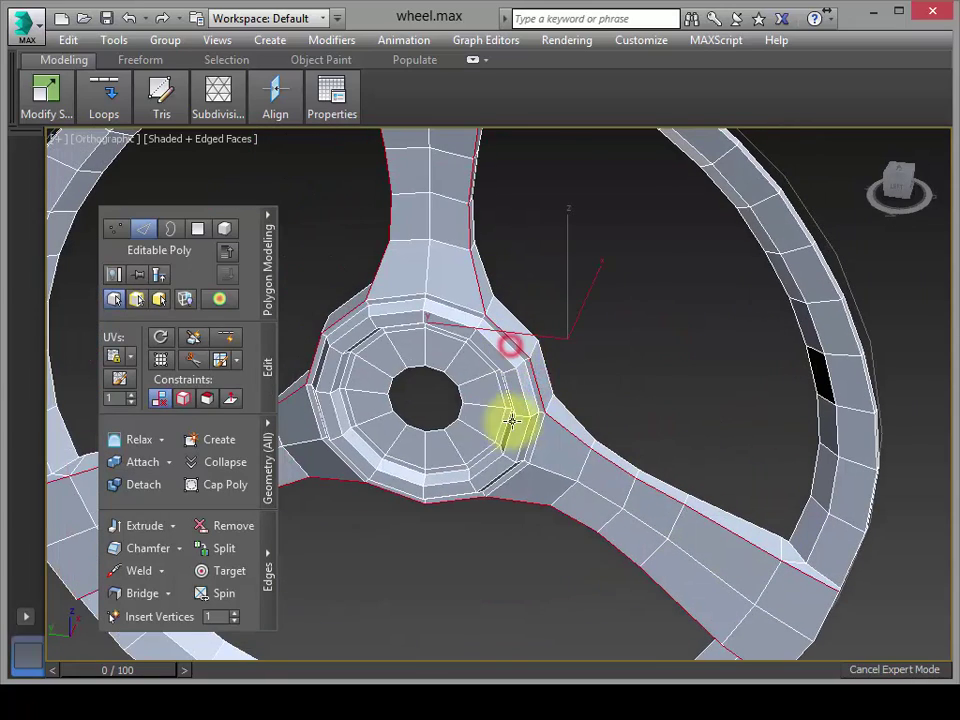
scroll(632, 514, "down", 4)
scroll(614, 518, "up", 2)
middle_click_drag(614, 518, 649, 456, "alt")
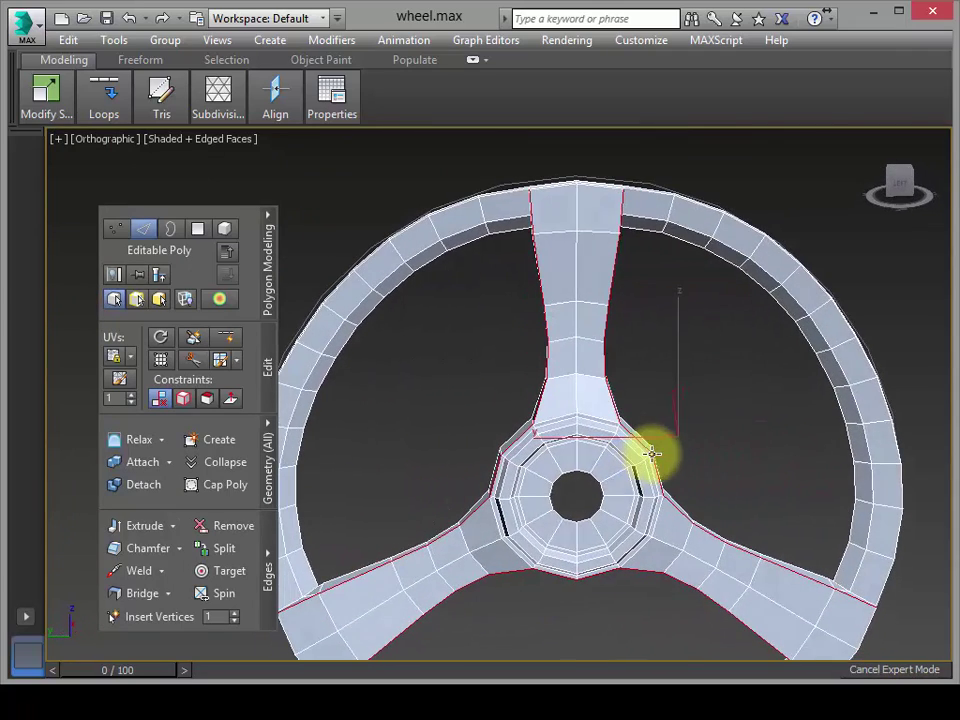
left_click(264, 579)
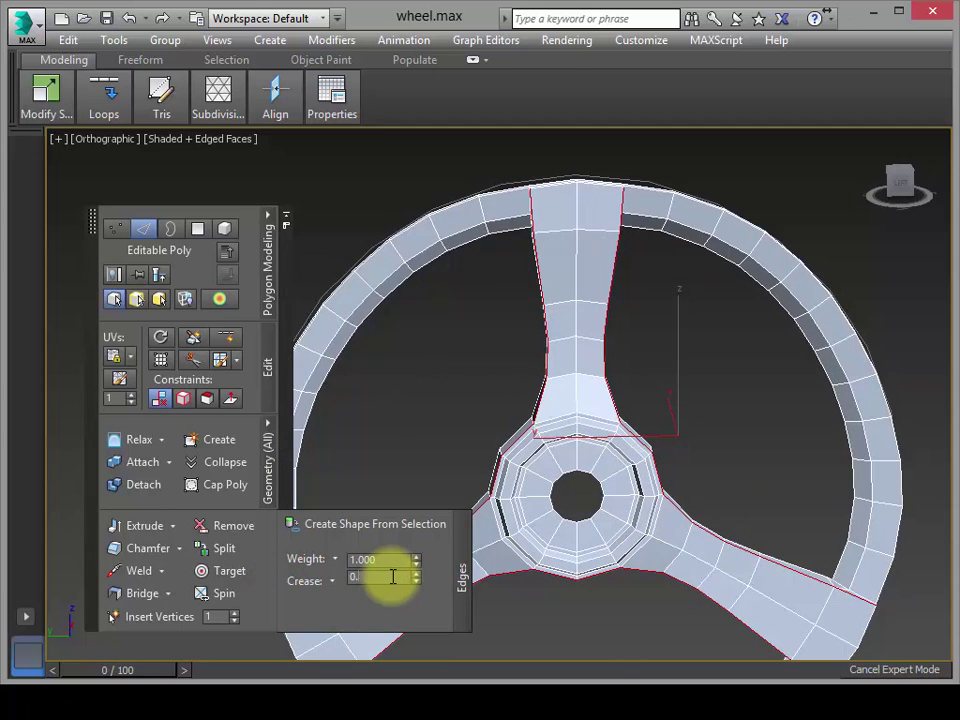
left_click(521, 345)
- Select the edges where the lower-left and upper spokes join the outer rim
scroll(566, 495, "down", 3)
middle_click_drag(566, 495, 620, 456, "alt")
scroll(540, 561, "up", 3)
middle_click_drag(540, 561, 553, 508, "alt")
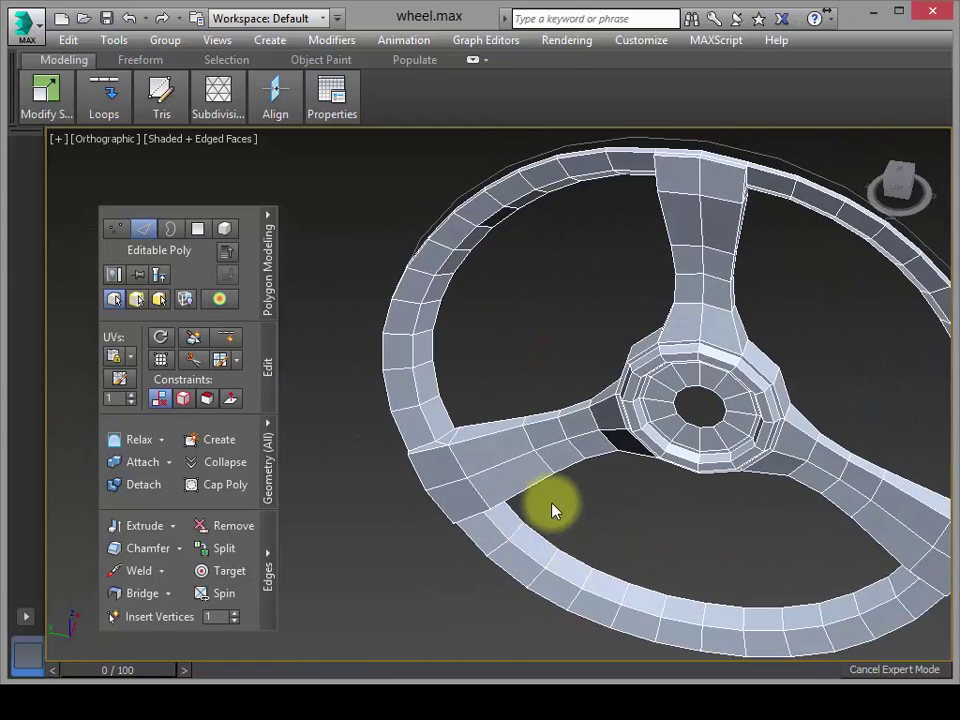
scroll(553, 508, "up", 4)
middle_click_drag(741, 544, 517, 460, "alt")
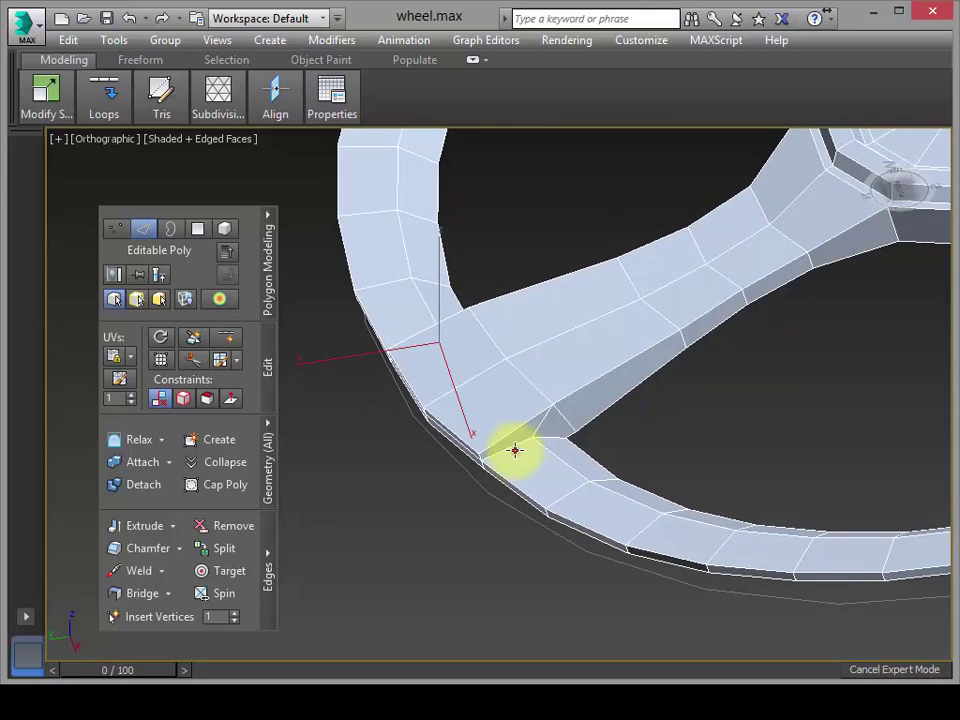
scroll(579, 429, "down", 6)
middle_click_drag(579, 429, 624, 519, "alt")
scroll(624, 519, "up", 5)
middle_click_drag(602, 467, 570, 401, "alt")
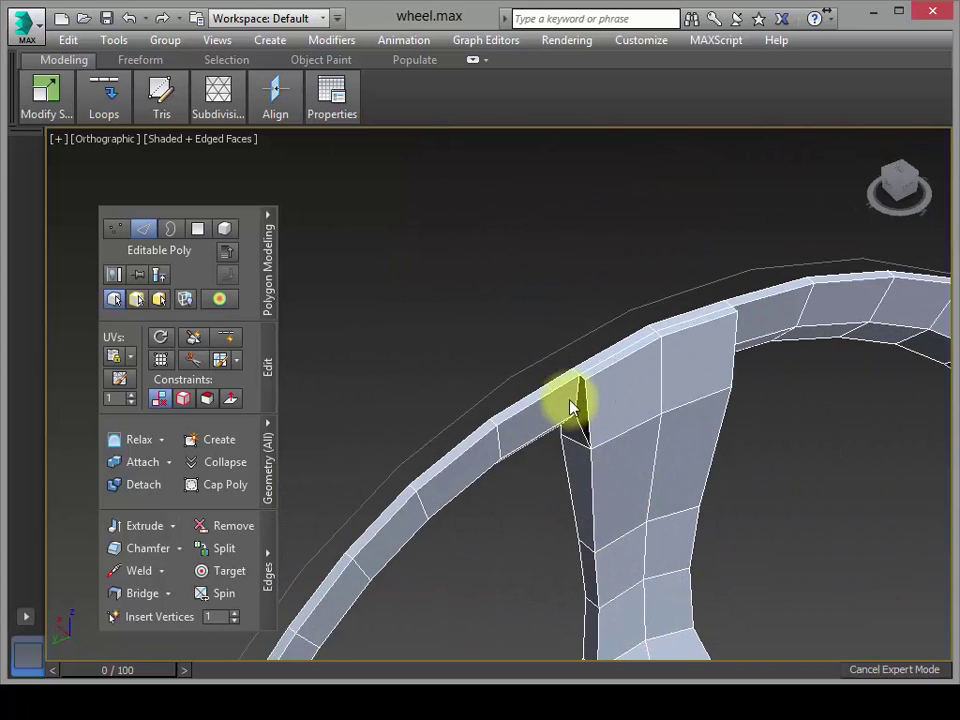
left_click(576, 402)
- Add the edges where the lower-right spoke meets the outer rim and set the selected joint edges' crease to 0.3
middle_click_drag(591, 501, 600, 436, "alt")
middle_click_drag(643, 537, 561, 523, "alt")
scroll(469, 369, "down", 5)
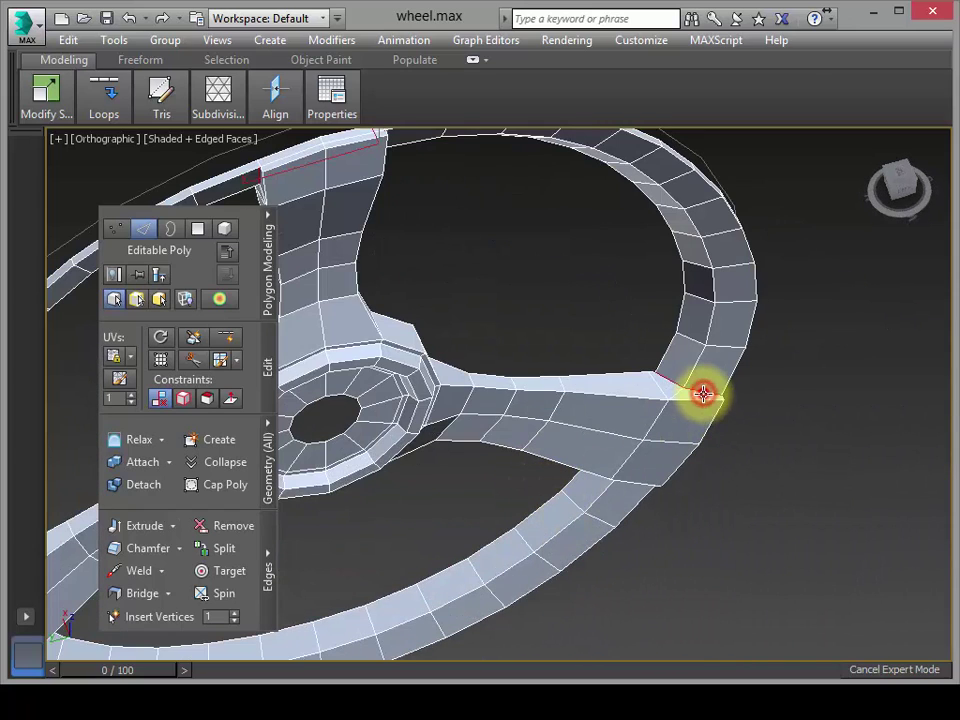
middle_click_drag(703, 394, 812, 465, "alt")
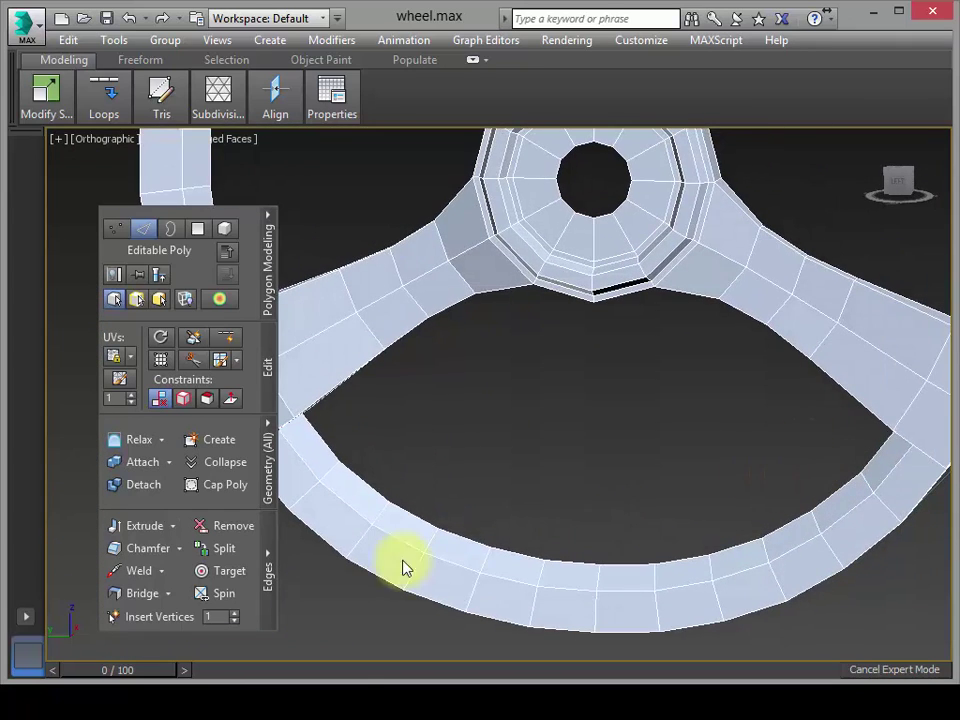
left_click(271, 572)
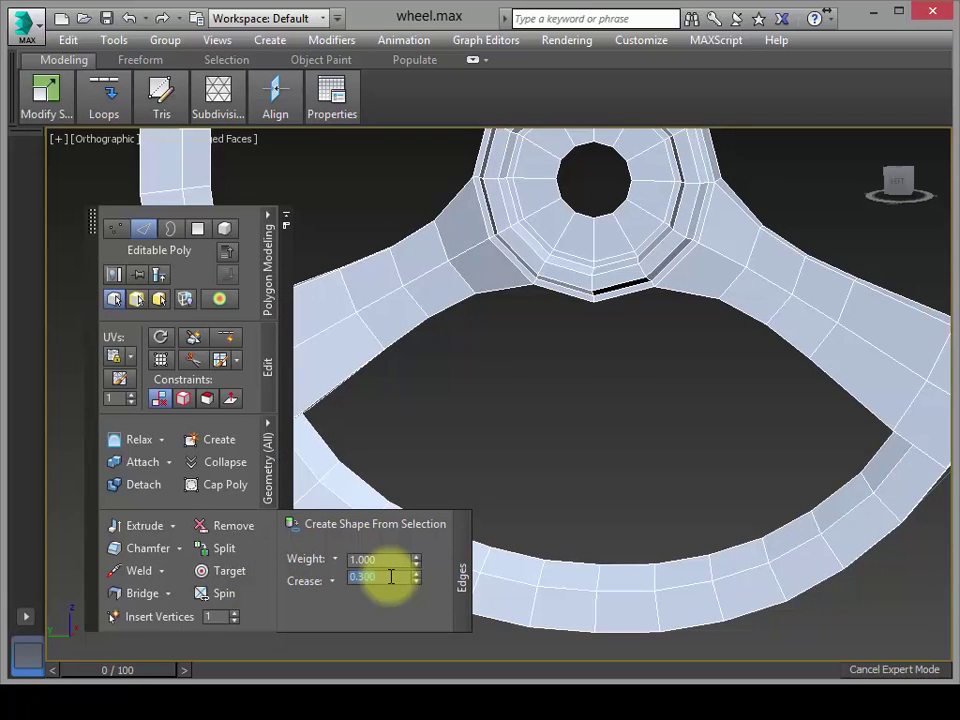
scroll(563, 467, "down", 5)
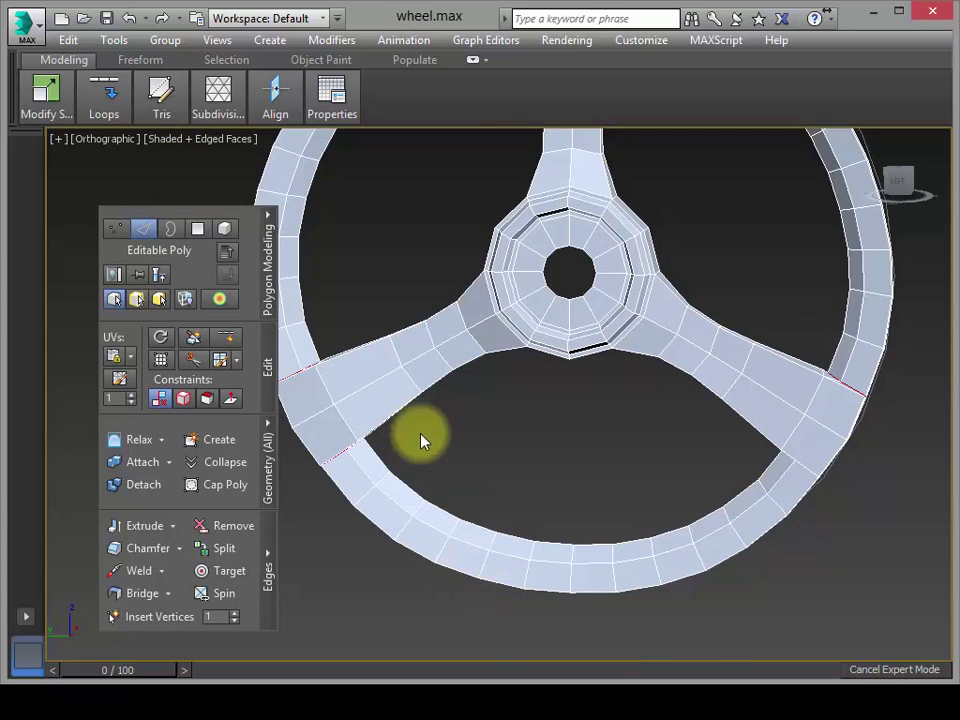
middle_click_drag(412, 477, 437, 508)
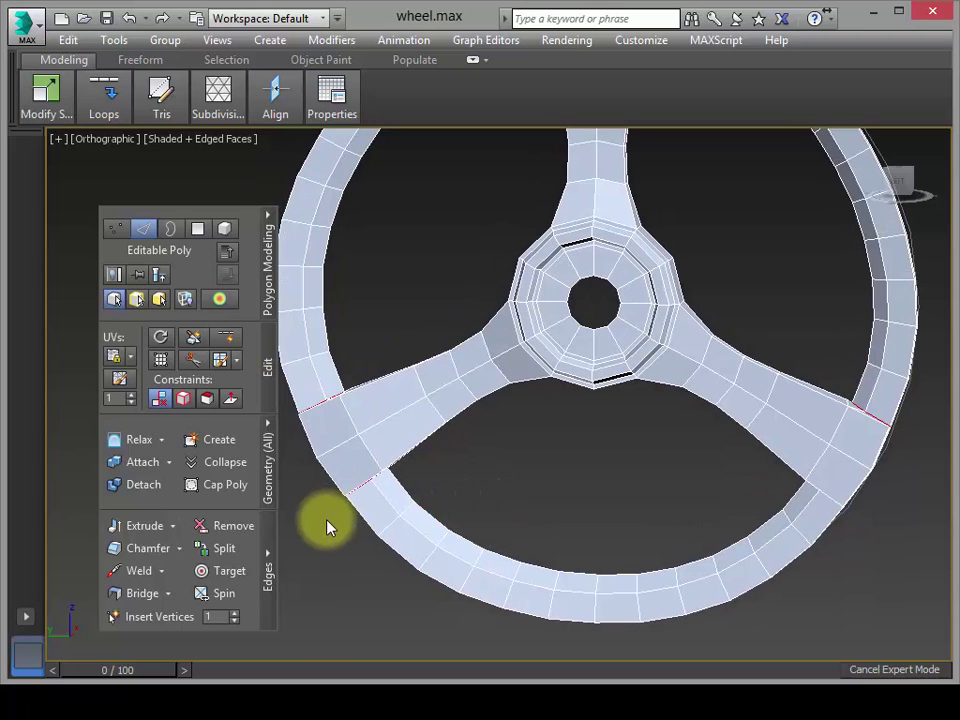
left_click(179, 19)
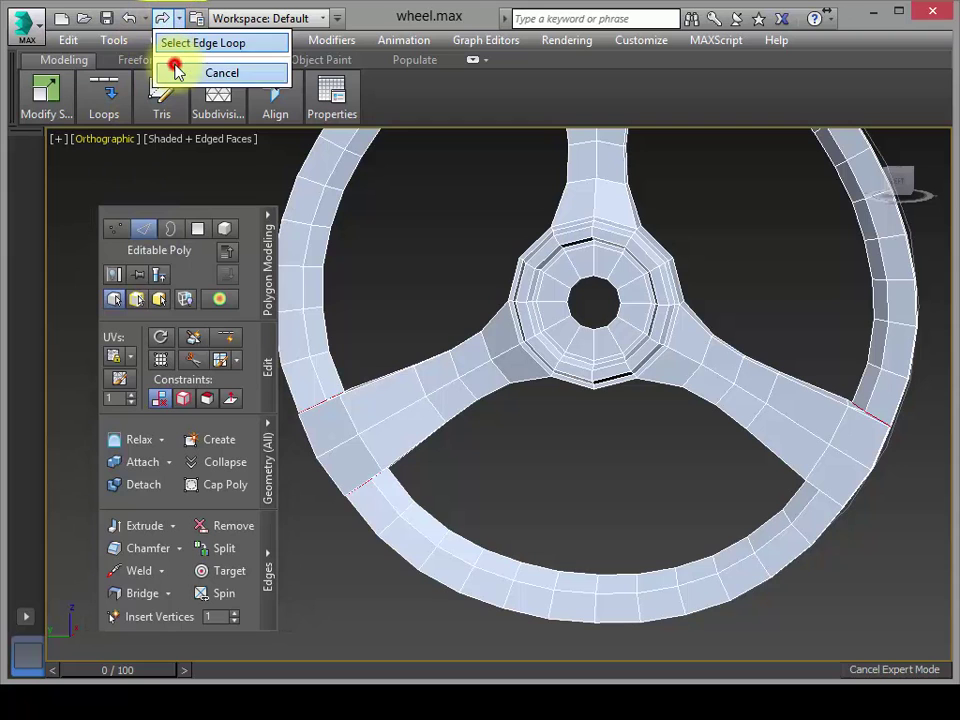
left_click(176, 66)
- Leave Expert Mode and activate the Symmetry level of the modifier stack to display the smoothed steering wheel
key("ctrl+x")
middle_click_drag(407, 626, 484, 545, "alt")
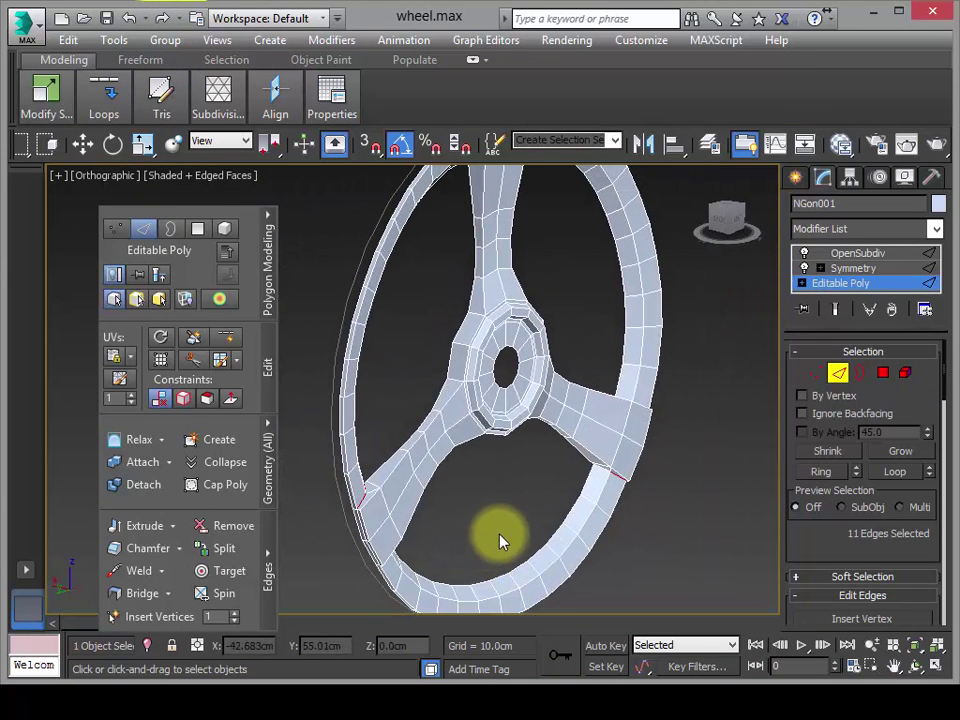
left_click(854, 271)
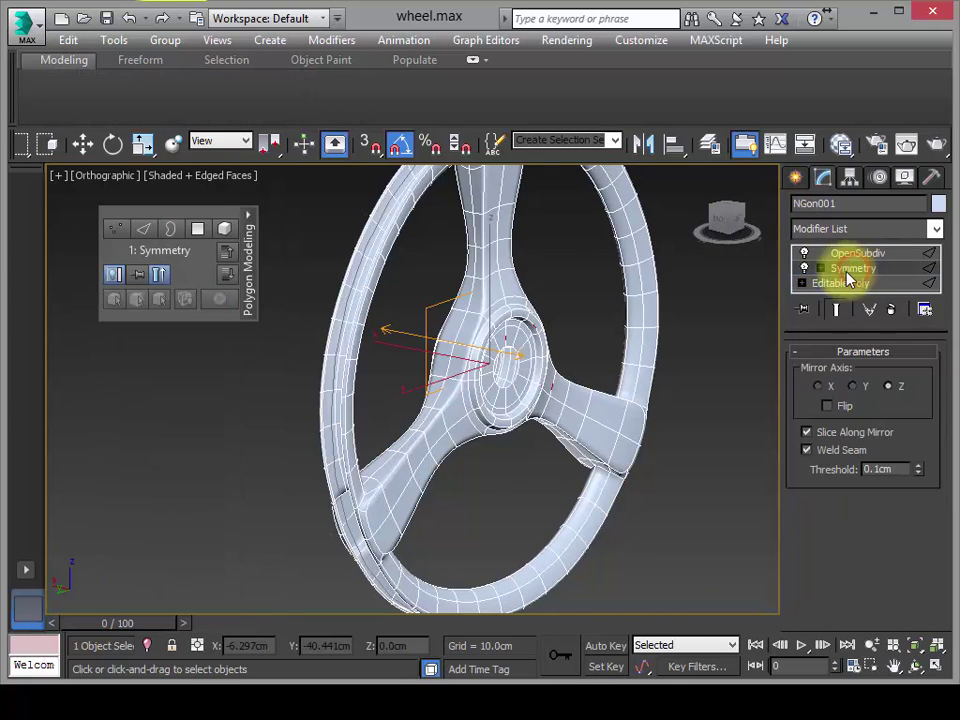
- Activate the OpenSubdiv level of the stack and examine the smoothed upper spoke and its rim joint from several angles
middle_click_drag(665, 419, 570, 480)
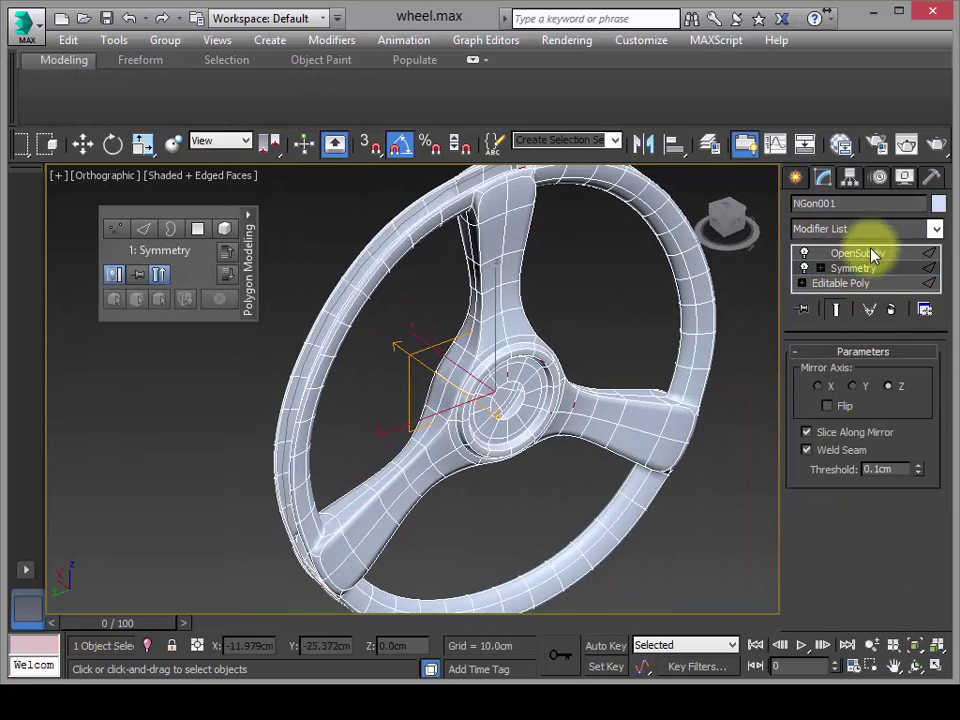
left_click(857, 253)
middle_click_drag(574, 435, 568, 437, "alt")
scroll(553, 455, "up", 5)
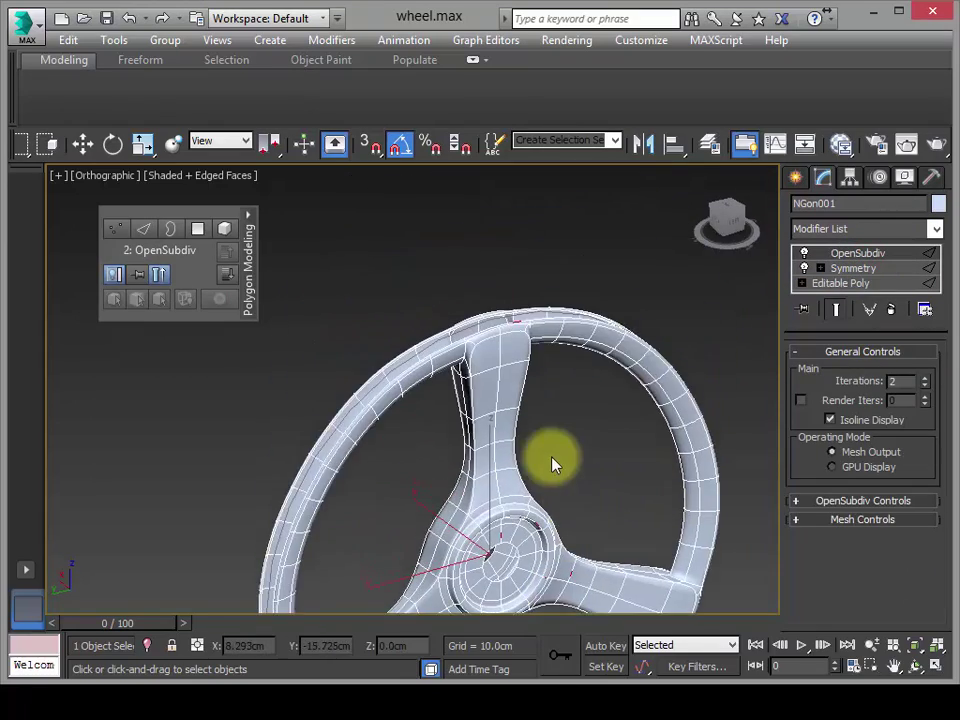
scroll(553, 445, "down", 3)
scroll(579, 420, "up", 3)
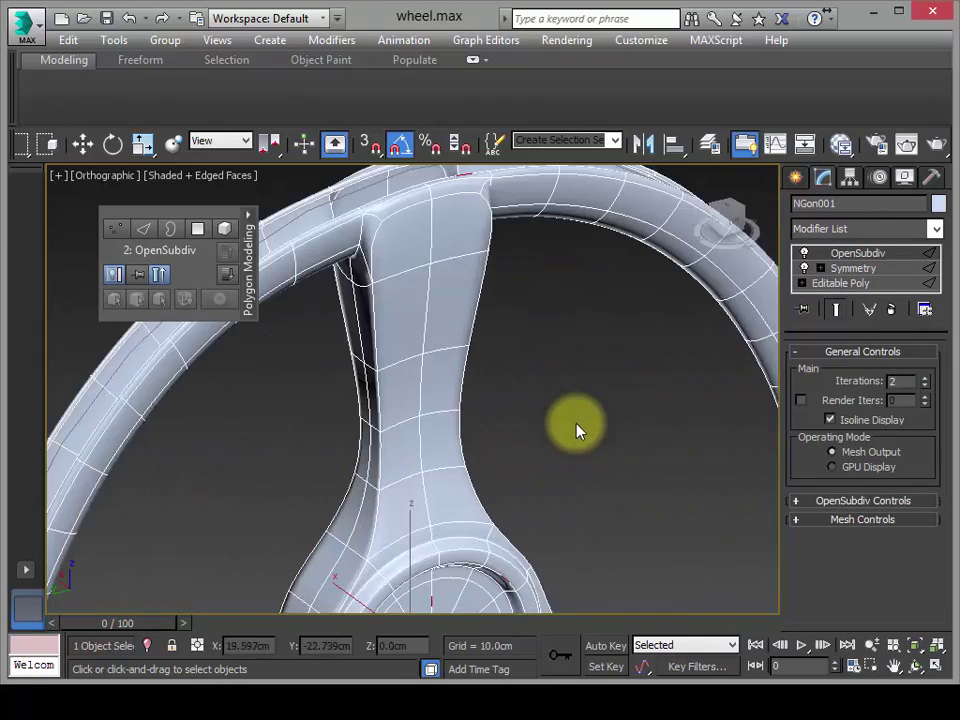
scroll(585, 440, "down", 5)
middle_click_drag(592, 456, 553, 439, "alt")
scroll(542, 489, "up", 3)
scroll(536, 317, "up", 3)
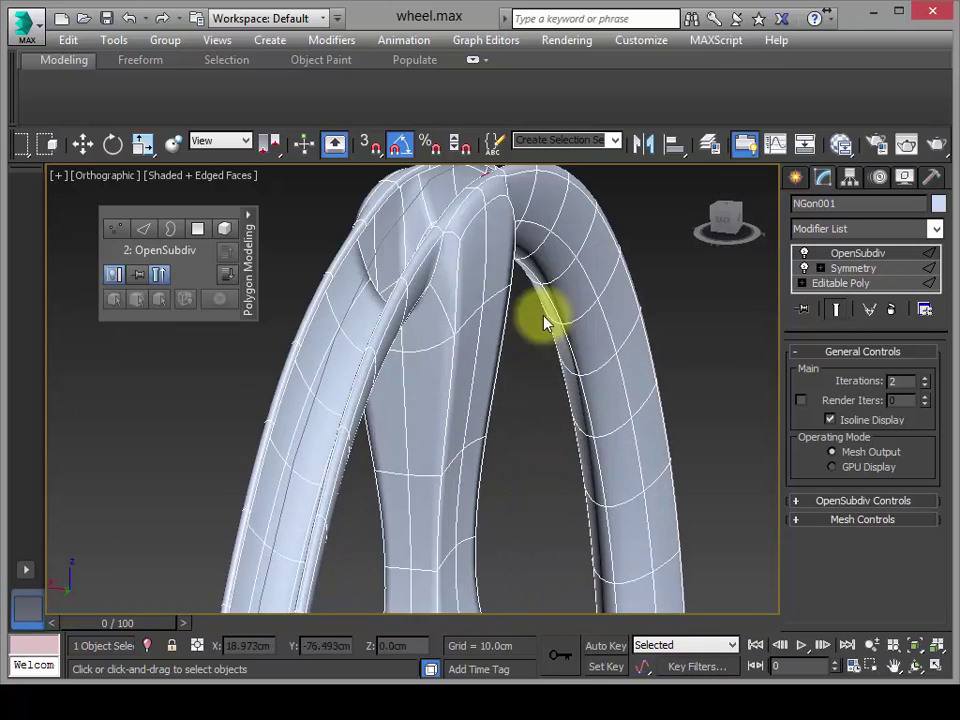
middle_click_drag(536, 317, 460, 415, "alt")
middle_click_drag(519, 362, 552, 424, "alt")
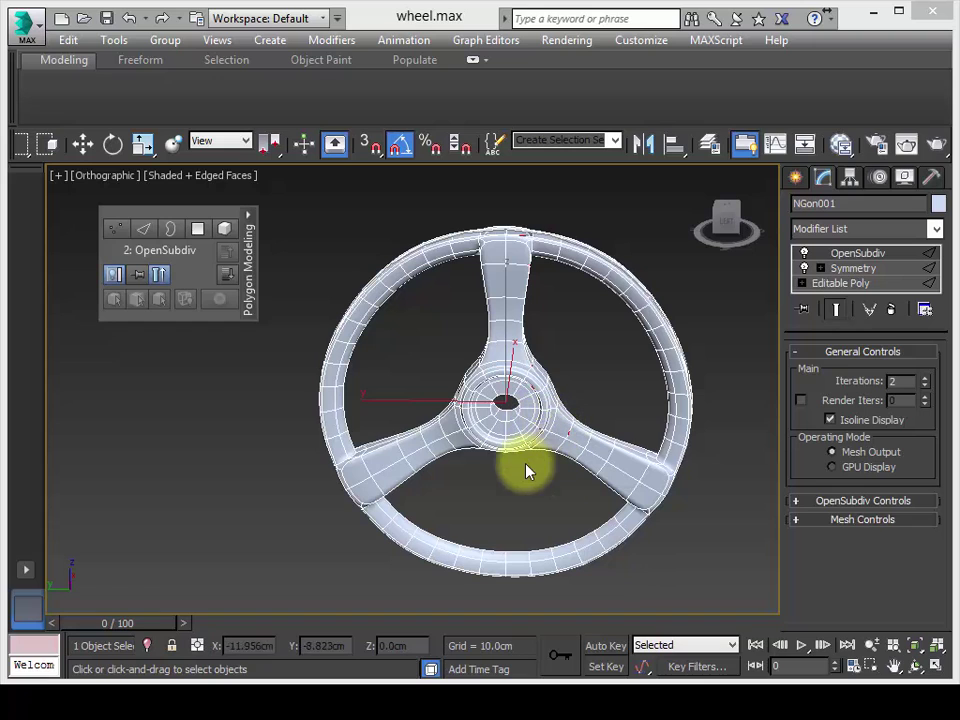
middle_click_drag(536, 474, 561, 450, "alt")
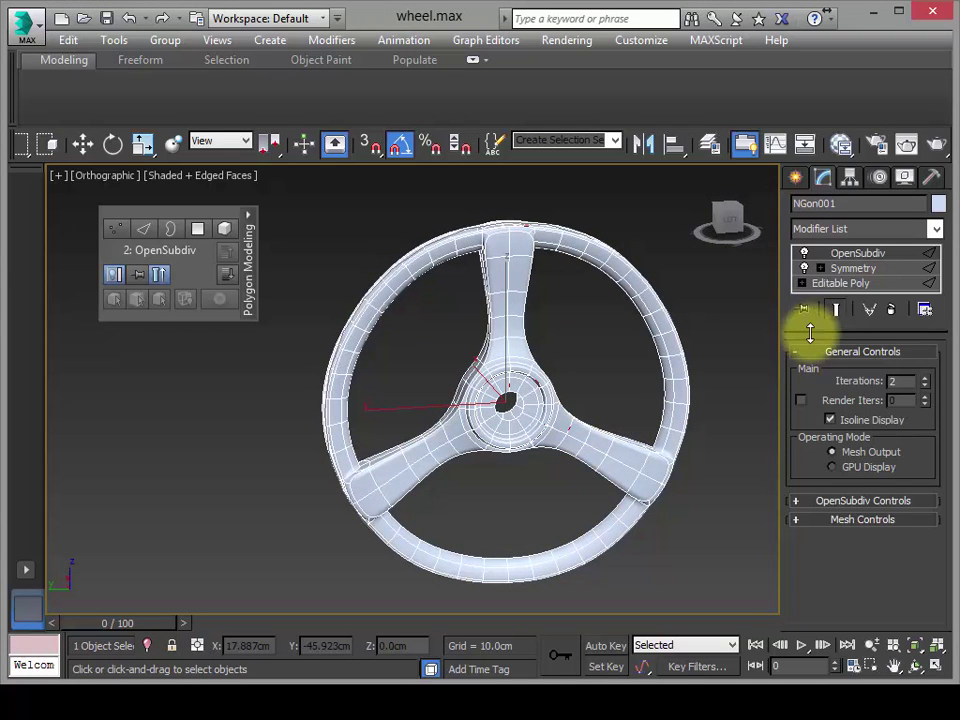
- Enlarge the modifier stack display and add a CreaseSet modifier between Symmetry and OpenSubdiv
left_click_drag(810, 332, 806, 411)
mouse_move(487, 474)
middle_mouse_down("alt")
mouse_move(489, 514)
mouse_move(497, 488)
middle_mouse_up("alt")
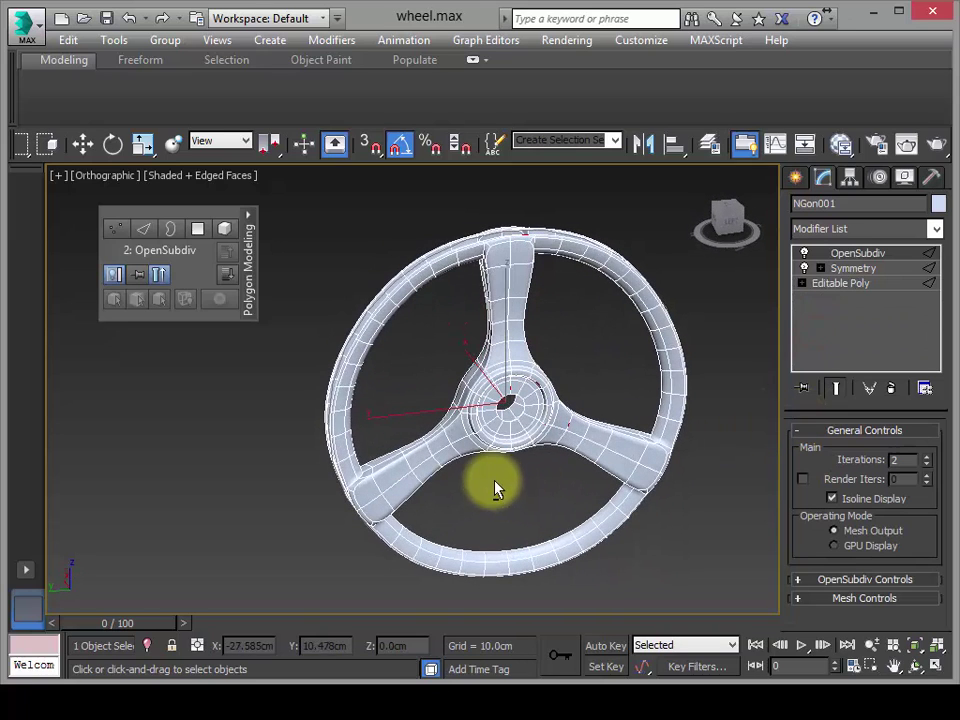
left_click(850, 268)
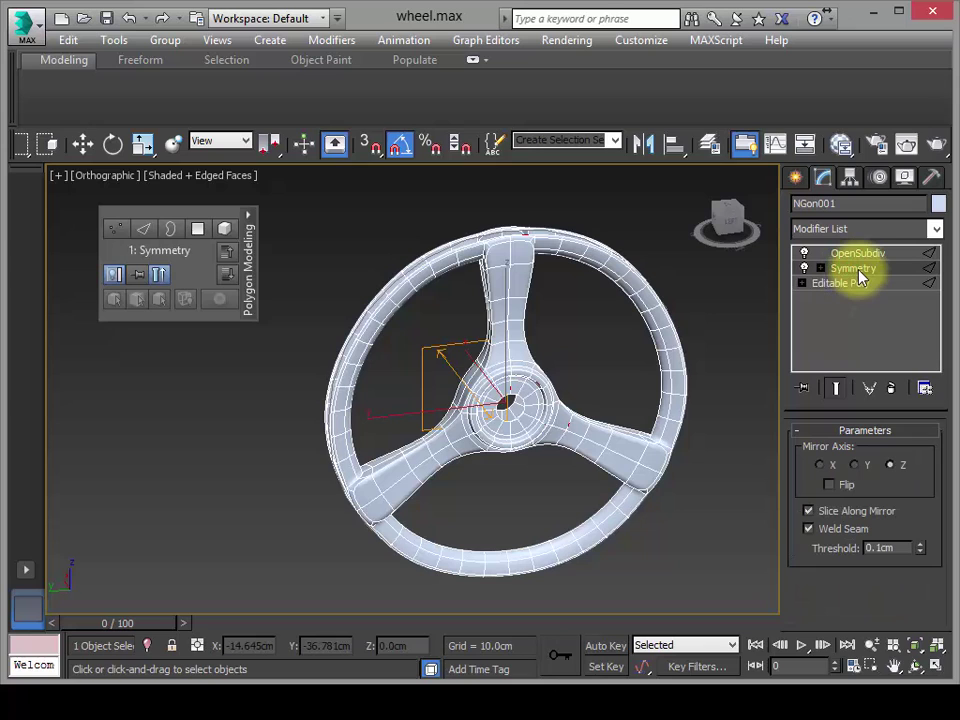
left_click(936, 230)
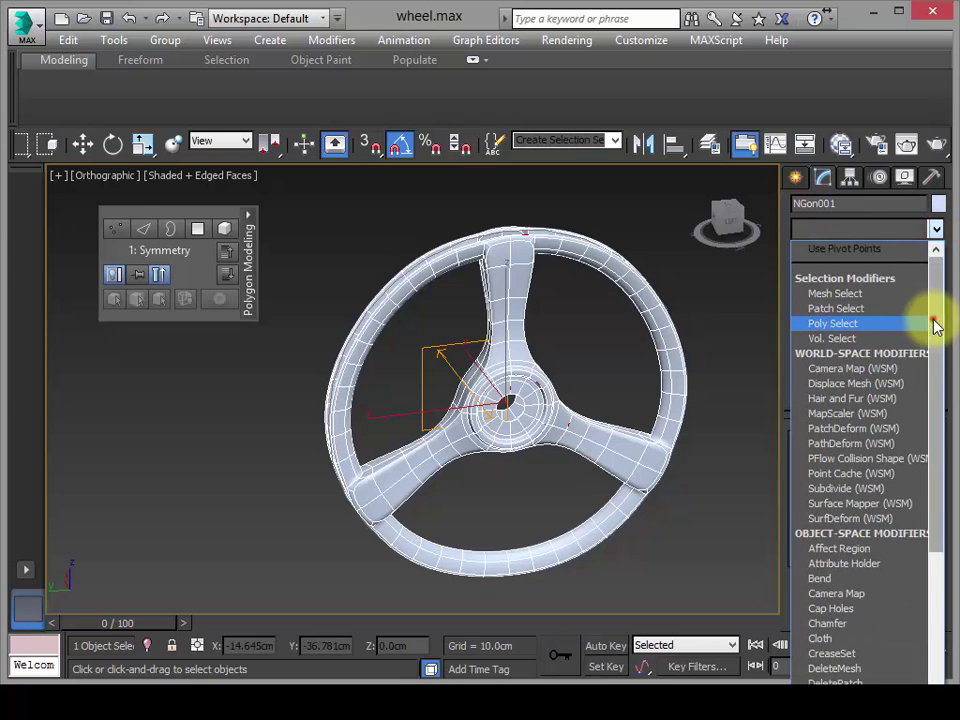
left_click_drag(932, 321, 926, 461)
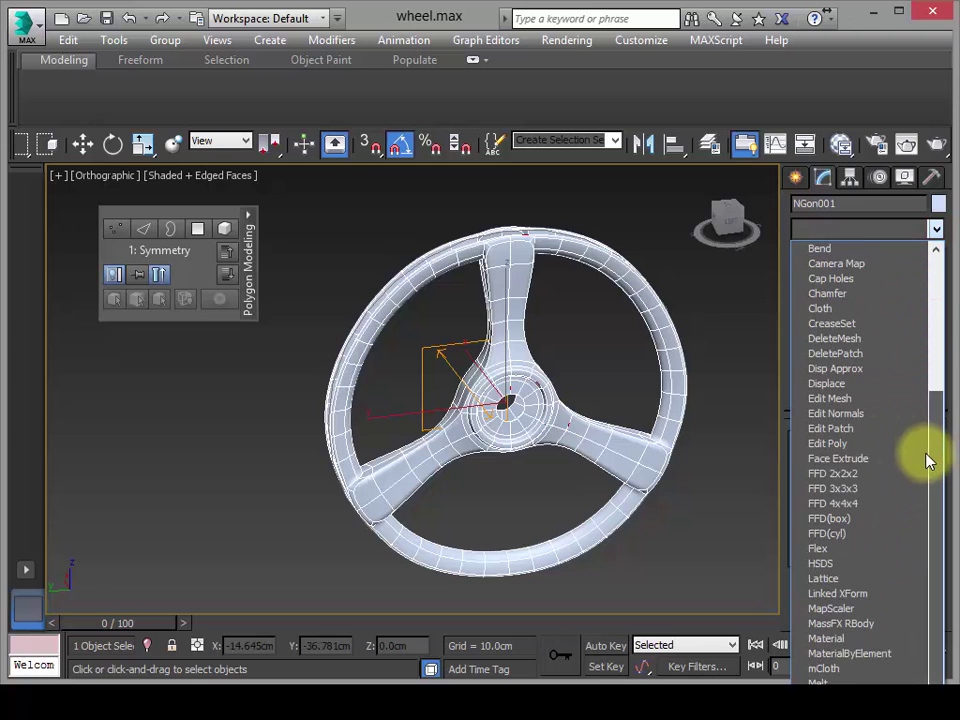
left_click(876, 323)
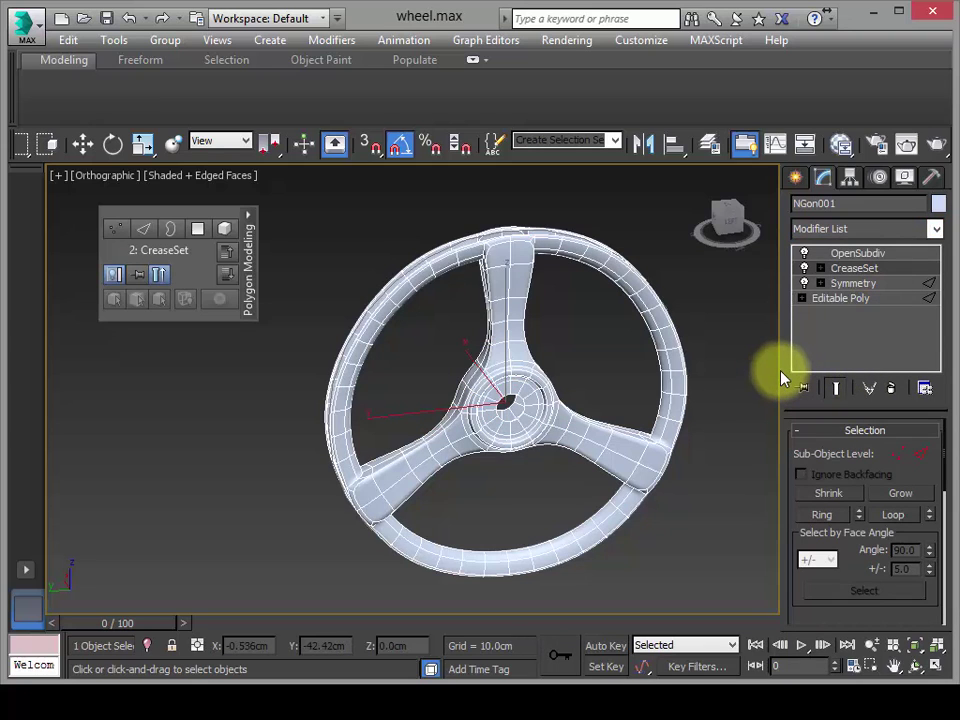
- Widen the command area to two columns and expand the CreaseSet modifier's Options to reveal the crease set generation settings
left_click_drag(782, 376, 531, 446)
middle_click_drag(455, 428, 474, 400, "alt")
middle_click_drag(503, 443, 456, 471, "alt")
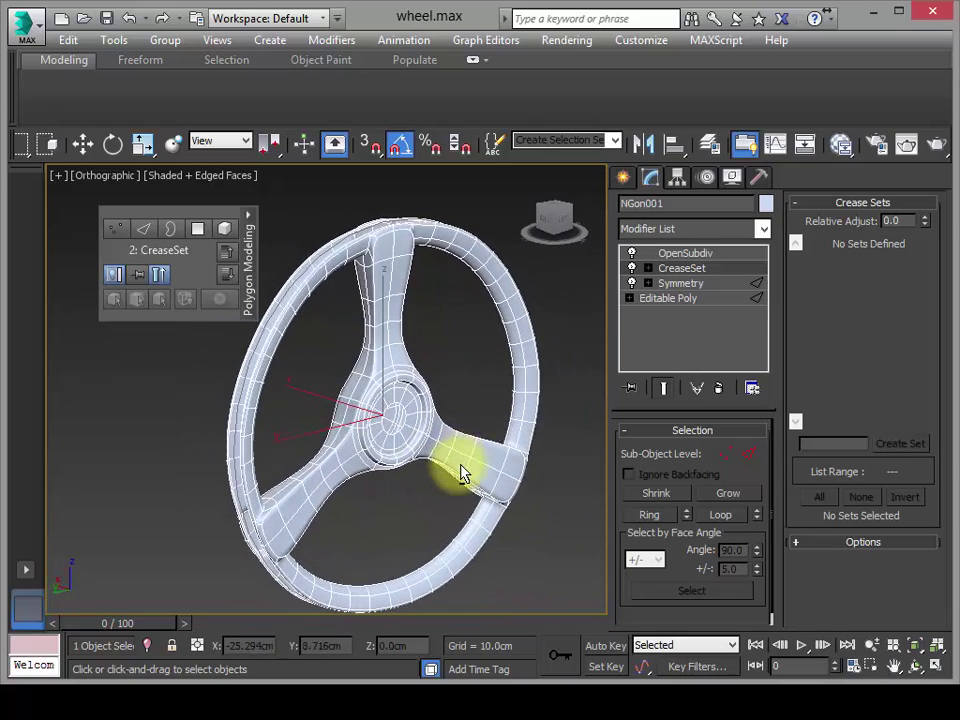
left_click(799, 544)
left_click_drag(797, 520, 797, 507)
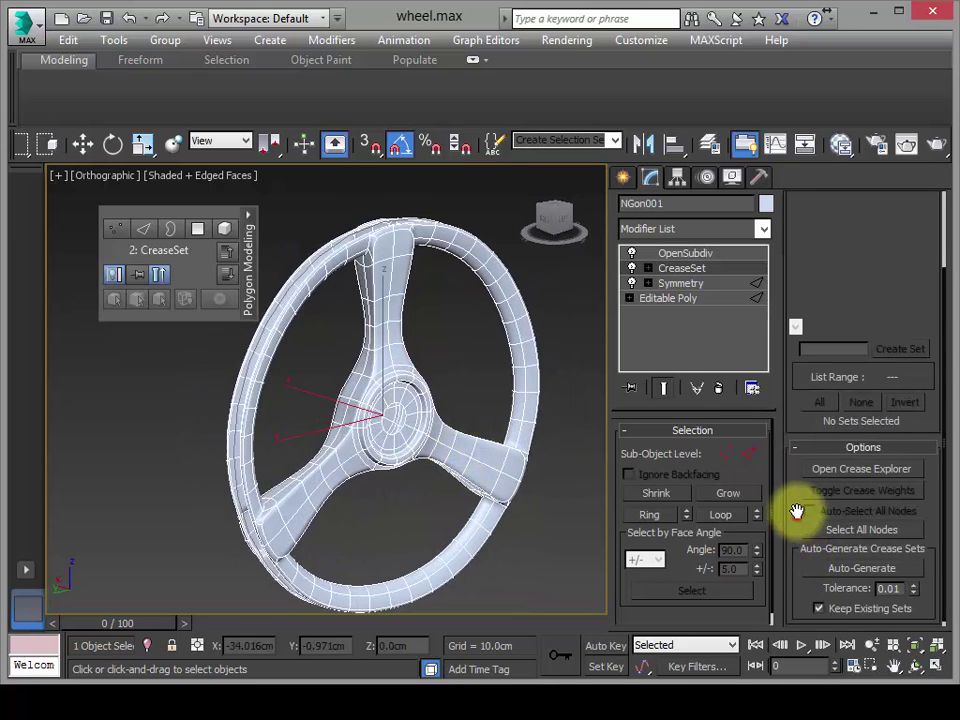
- Auto-generate crease sets from the wheel's existing crease values and bring the resulting list of sets into view
left_click(872, 566)
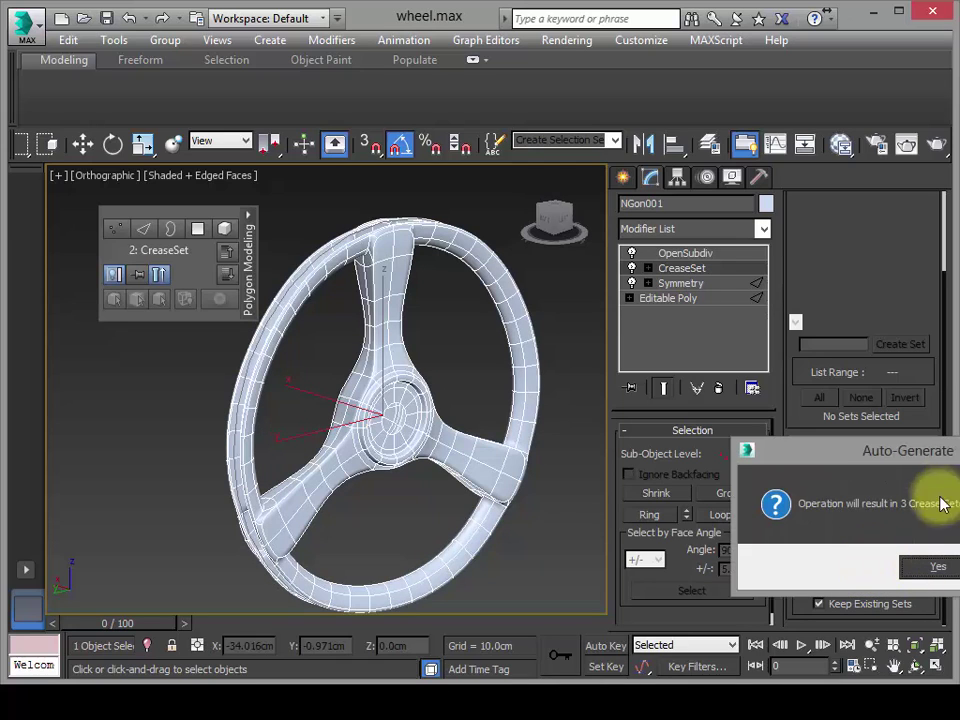
left_click_drag(851, 448, 710, 308)
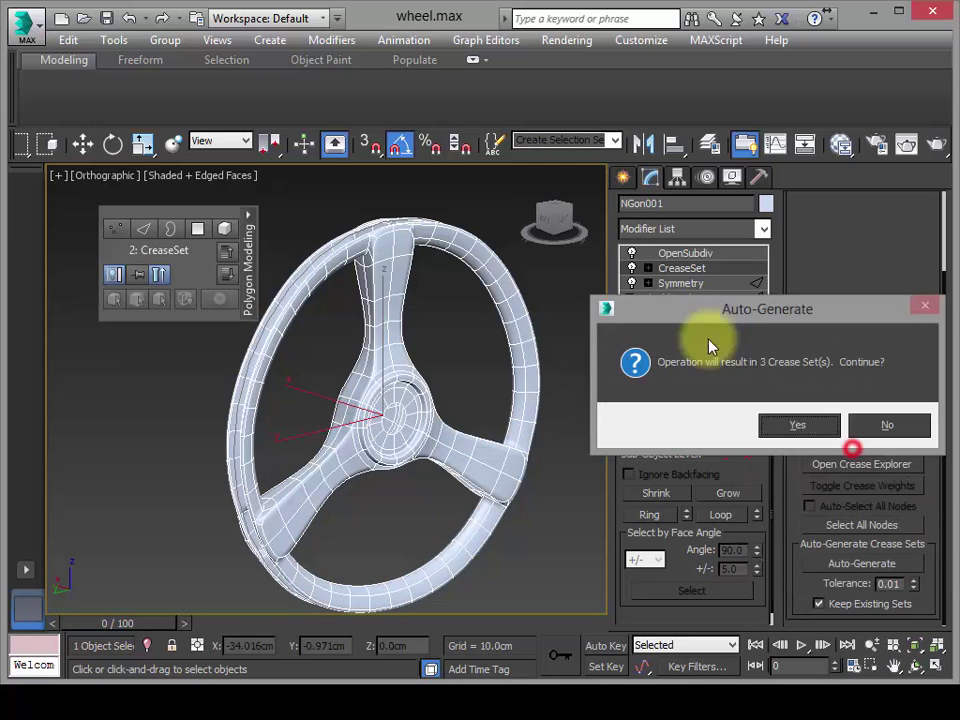
left_click(798, 426)
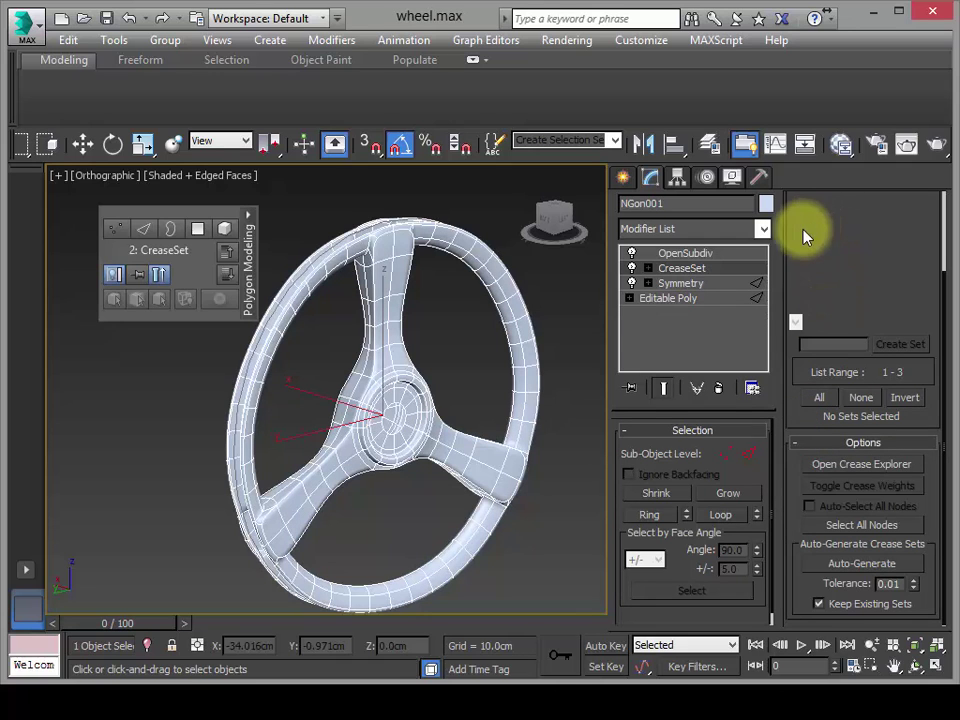
left_click_drag(793, 236, 789, 467)
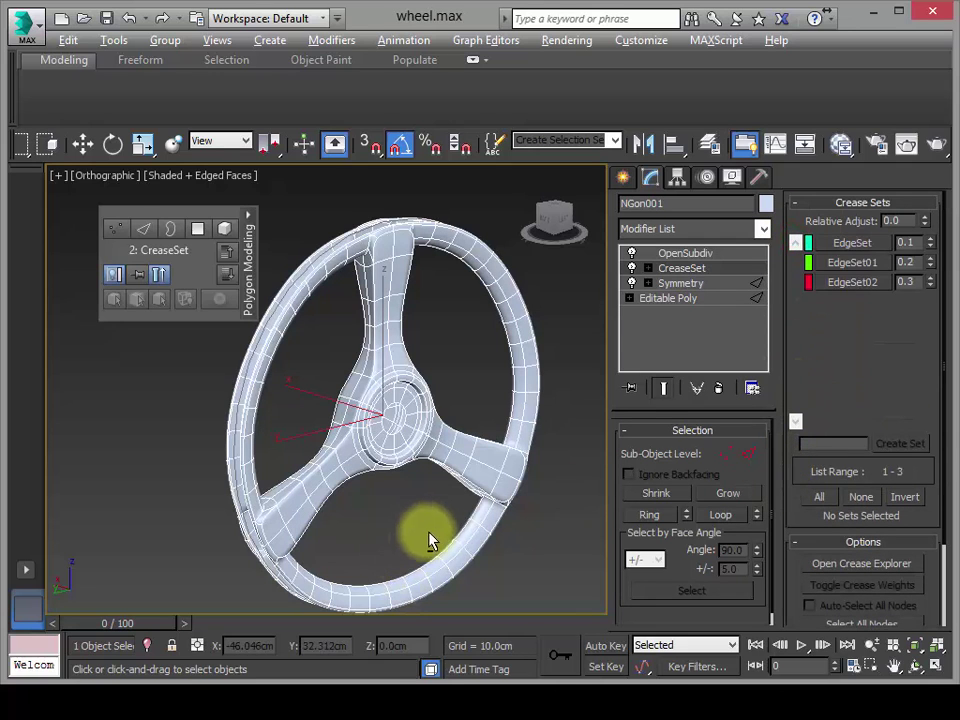
- Adjust the crease value of EdgeSet to 0.2 while checking the effect around the hub
middle_click_drag(431, 537, 439, 521, "alt")
scroll(439, 521, "up", 5)
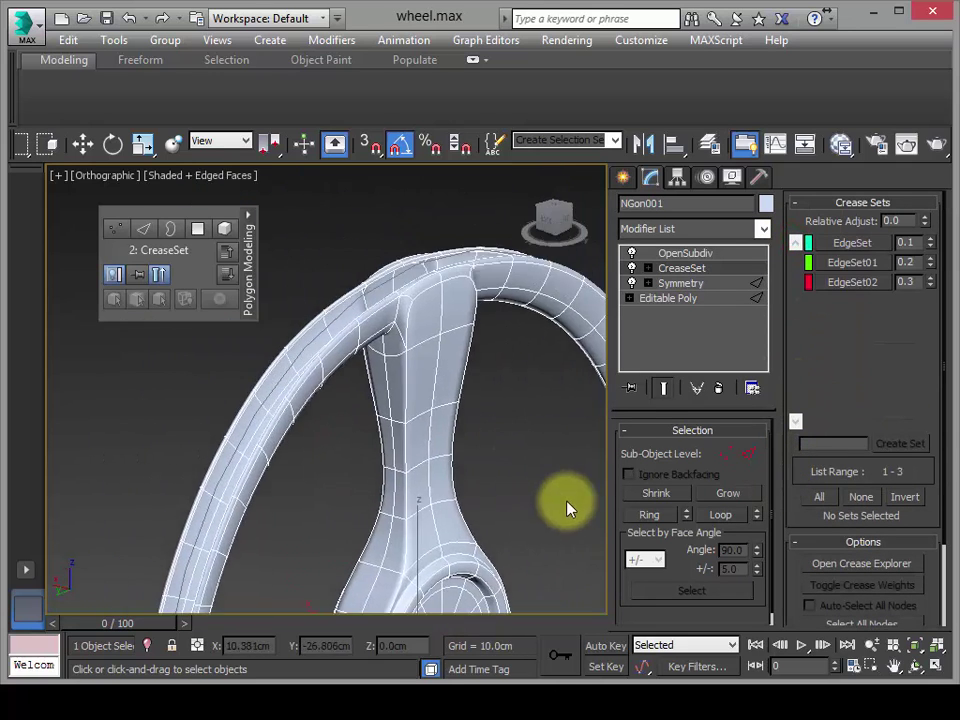
left_click(931, 246)
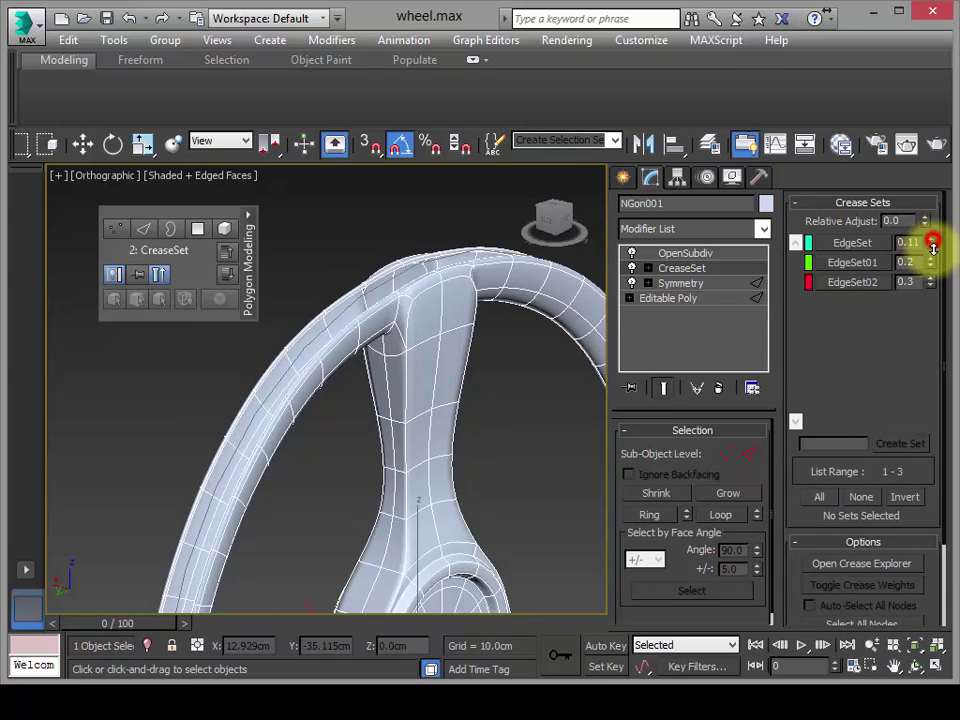
middle_click_drag(529, 469, 474, 259, "alt")
scroll(470, 290, "up", 4)
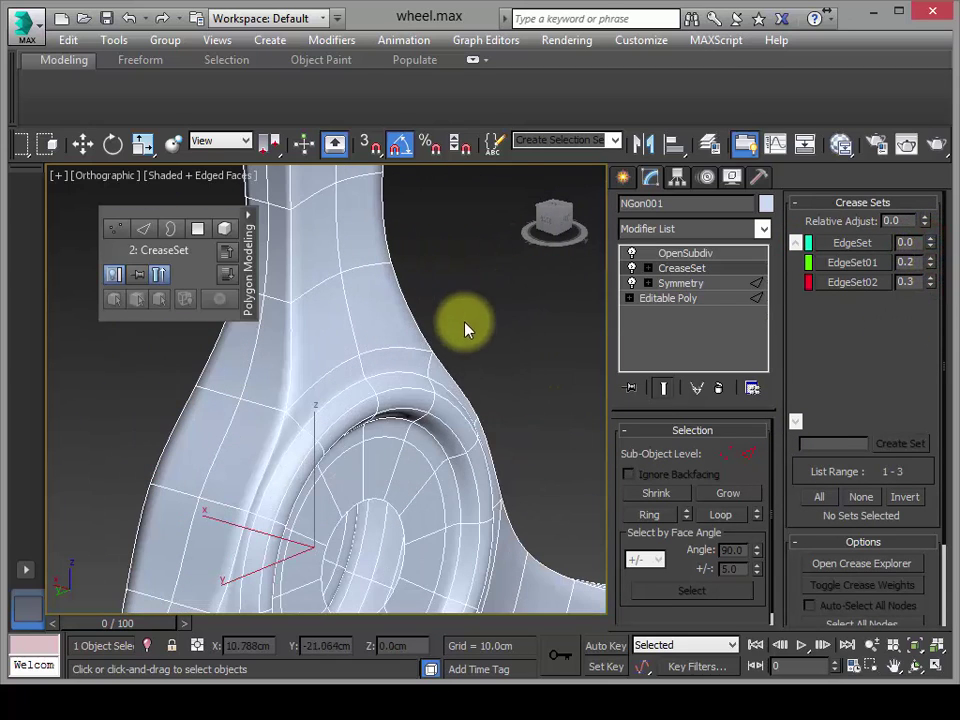
left_click(930, 239)
left_click_drag(930, 242, 924, 208)
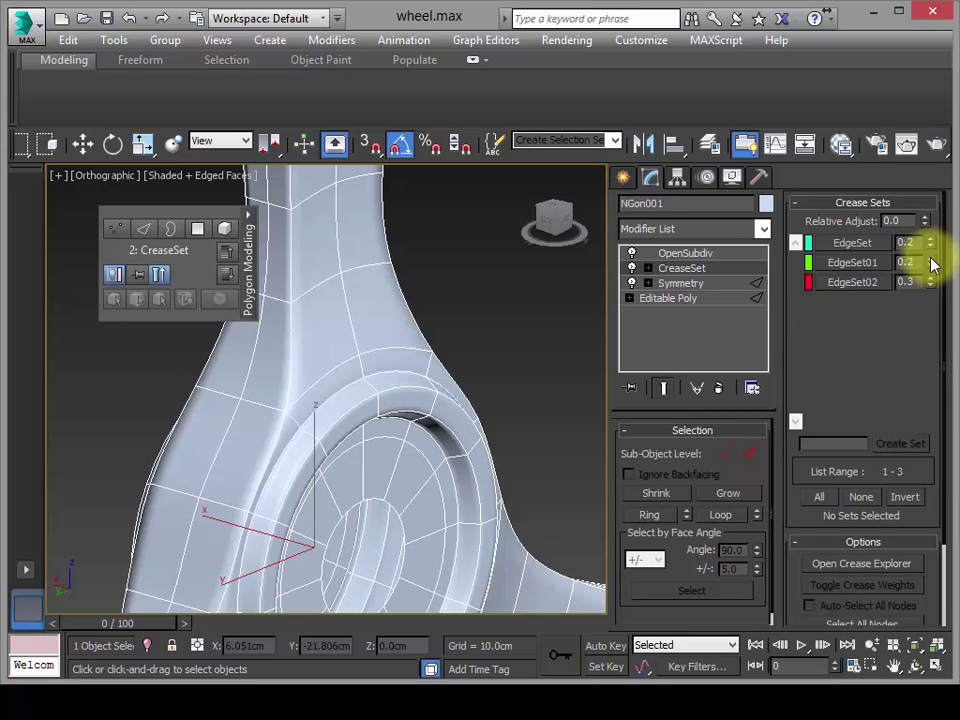
- Set the crease value of EdgeSet01 to 0.14 and that of EdgeSet02 to 0.2
mouse_move(931, 264)
left_mouse_down()
mouse_move(932, 199)
mouse_move(921, 332)
mouse_move(938, 203)
mouse_move(928, 244)
mouse_move(934, 281)
mouse_move(928, 253)
mouse_move(938, 270)
mouse_move(926, 274)
left_mouse_up()
middle_click_drag(574, 347, 530, 370)
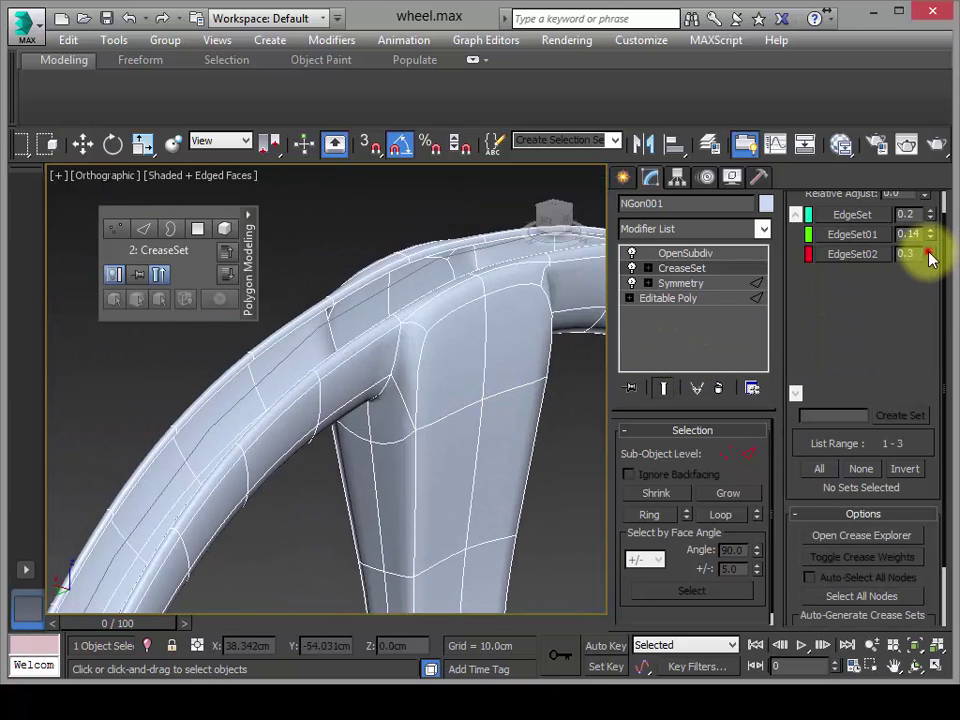
mouse_move(930, 258)
left_mouse_down()
mouse_move(928, 311)
mouse_move(926, 242)
mouse_move(917, 287)
mouse_move(928, 231)
mouse_move(921, 302)
mouse_move(928, 240)
mouse_move(913, 266)
mouse_move(914, 224)
mouse_move(906, 274)
mouse_move(921, 253)
mouse_move(920, 287)
mouse_move(930, 258)
left_mouse_up()
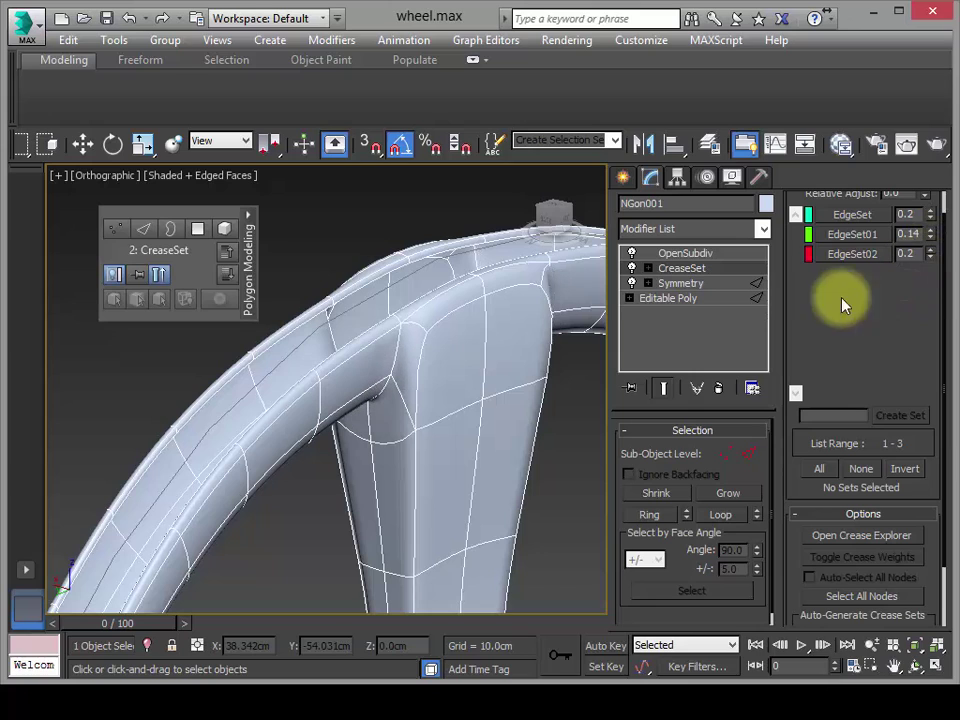
- Activate the OpenSubdiv level, try 4 iterations, and settle on 3 iterations
left_click(688, 254)
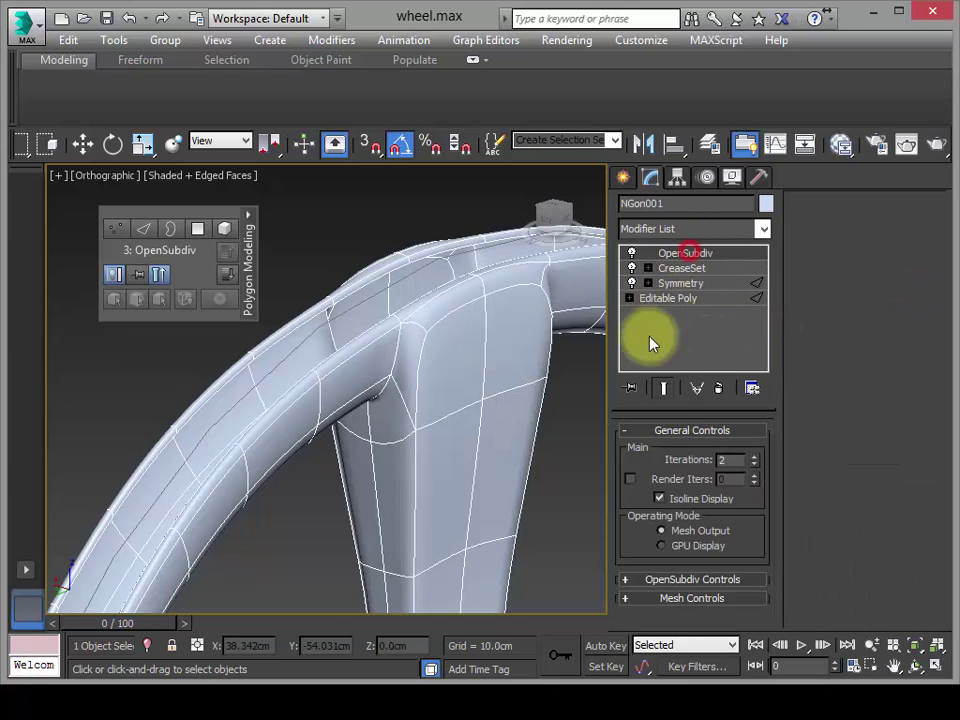
left_click(755, 456)
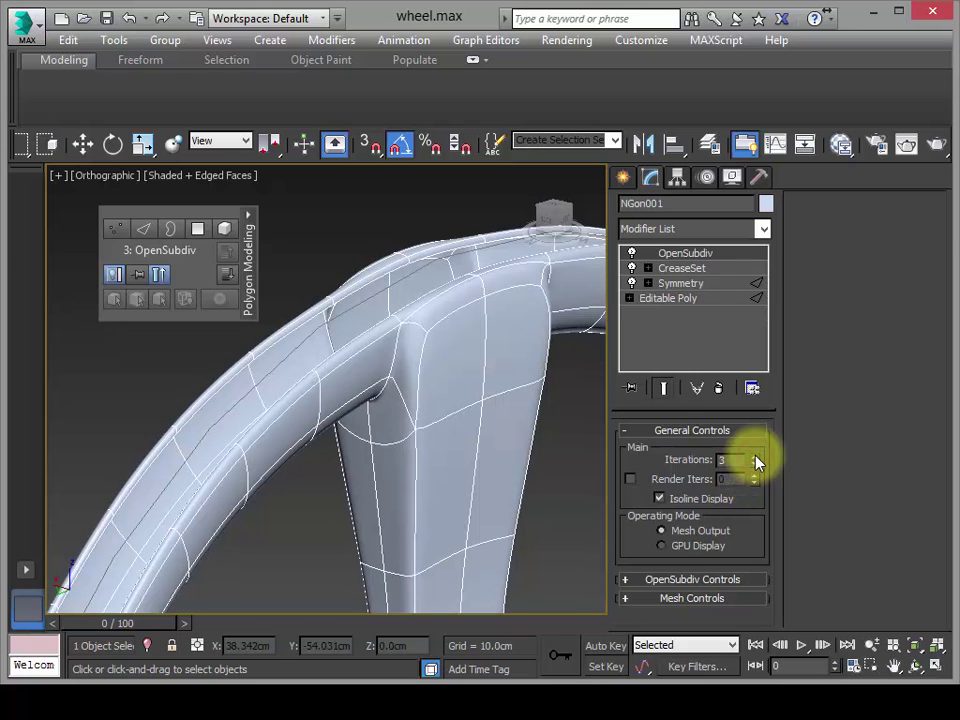
left_click(755, 456)
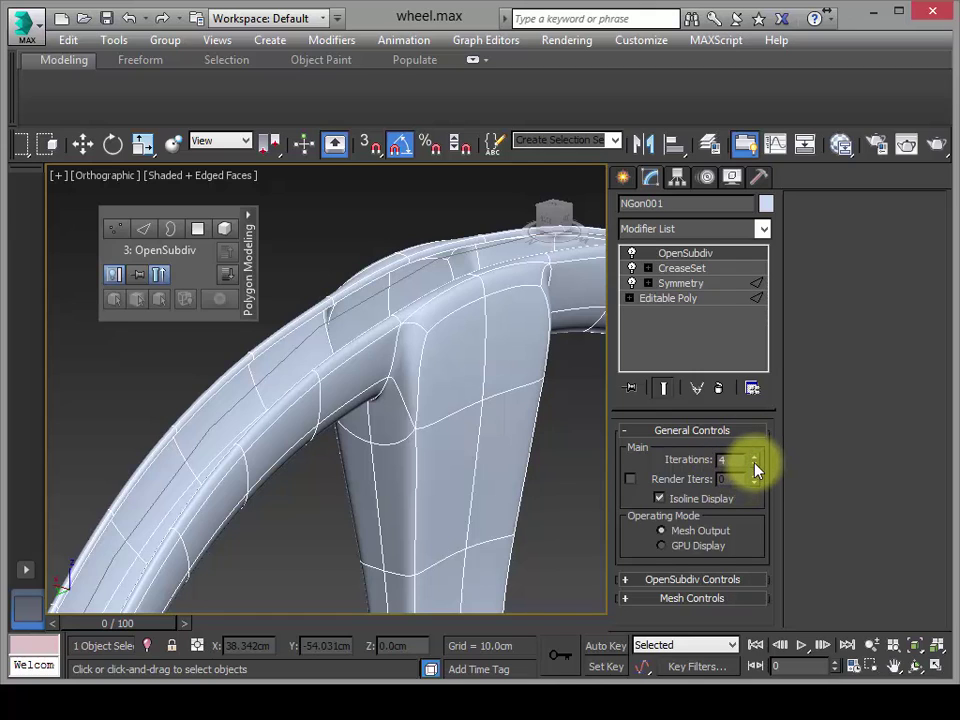
left_click(755, 456)
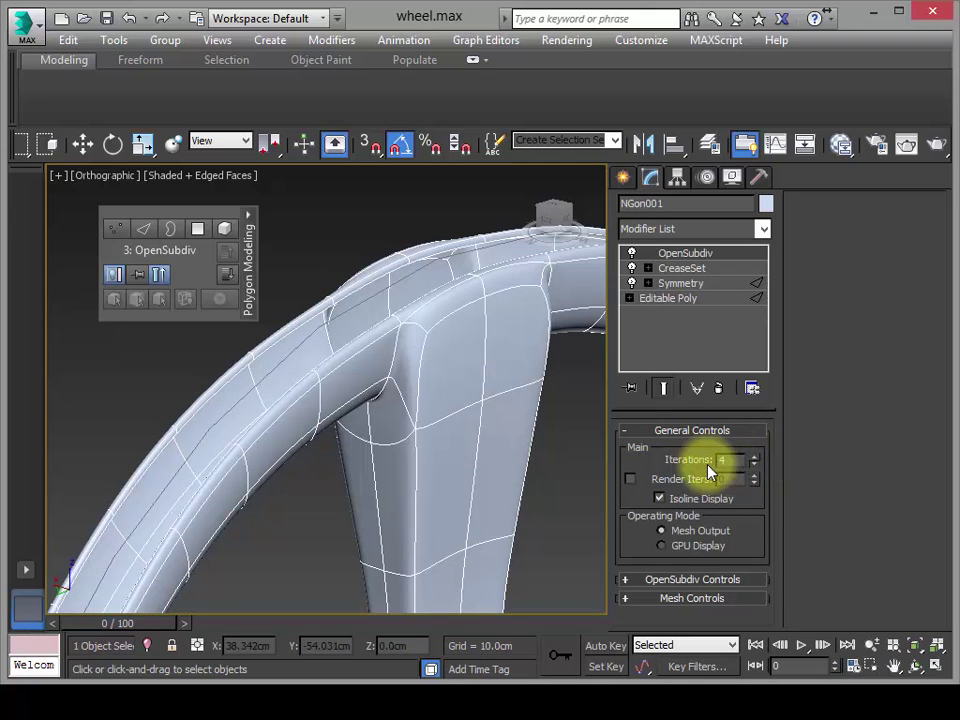
left_click(755, 464)
left_click(755, 464)
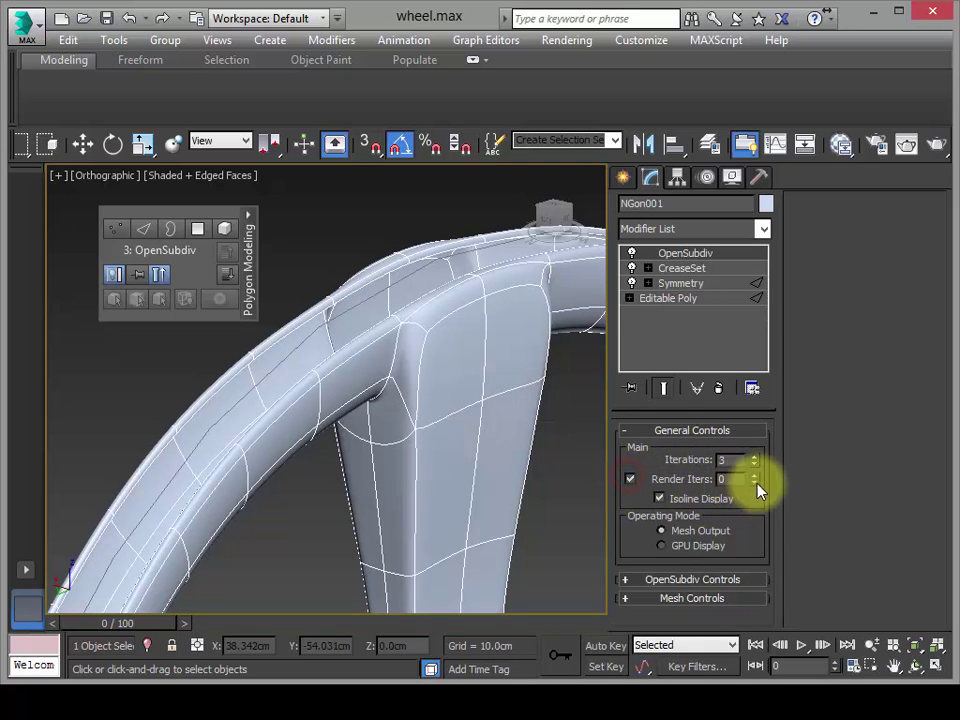
- Enable separate render iterations for OpenSubdiv and set them to 4
left_click(755, 475)
left_click(755, 475)
left_click(755, 475)
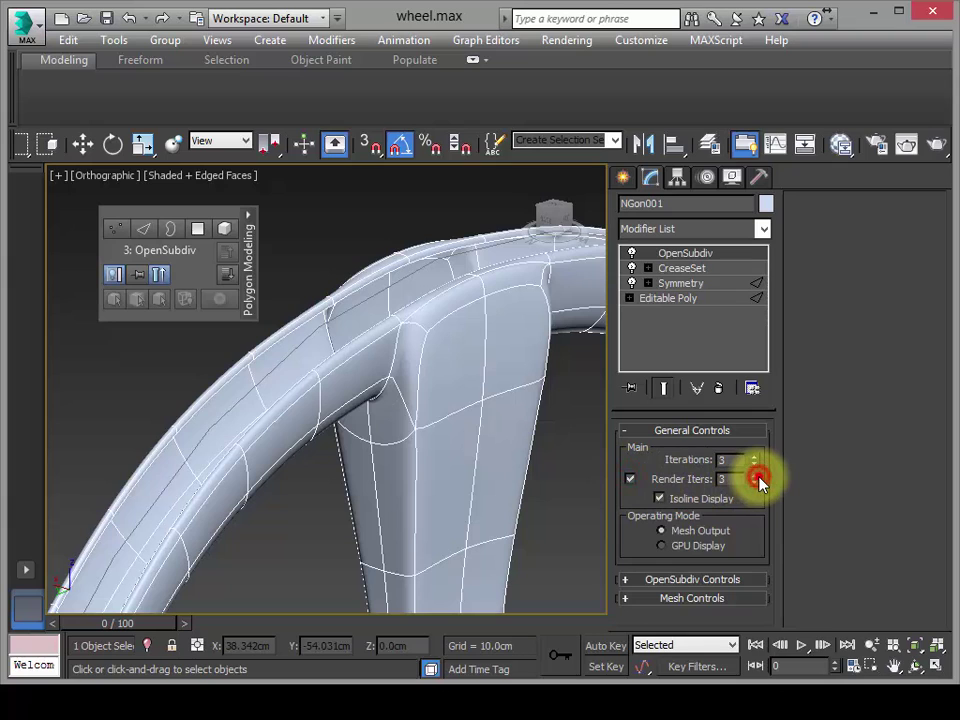
middle_click_drag(497, 467, 467, 360, "alt")
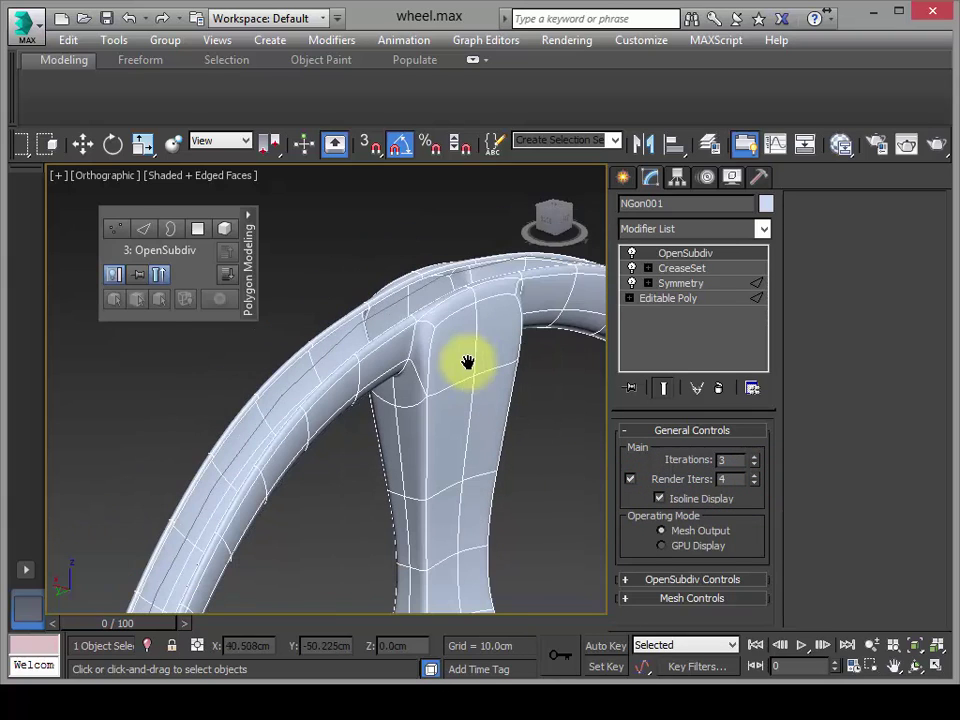
- Compare the mesh with Isoline Display off and on, and examine the joint between the upper spoke and the rim up close
left_click(656, 497)
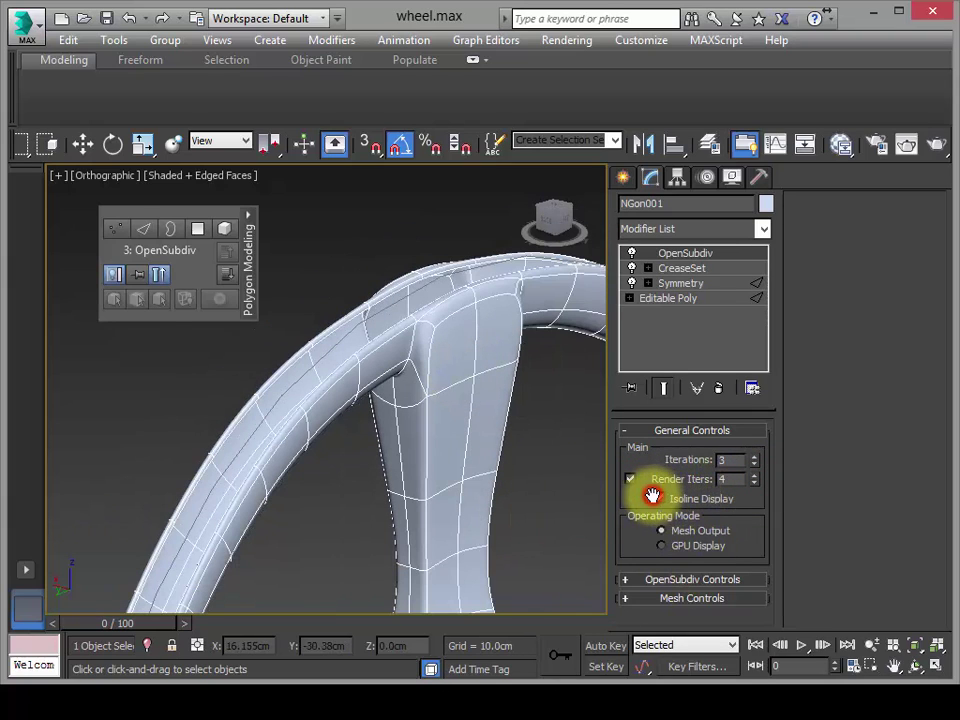
left_click(660, 498)
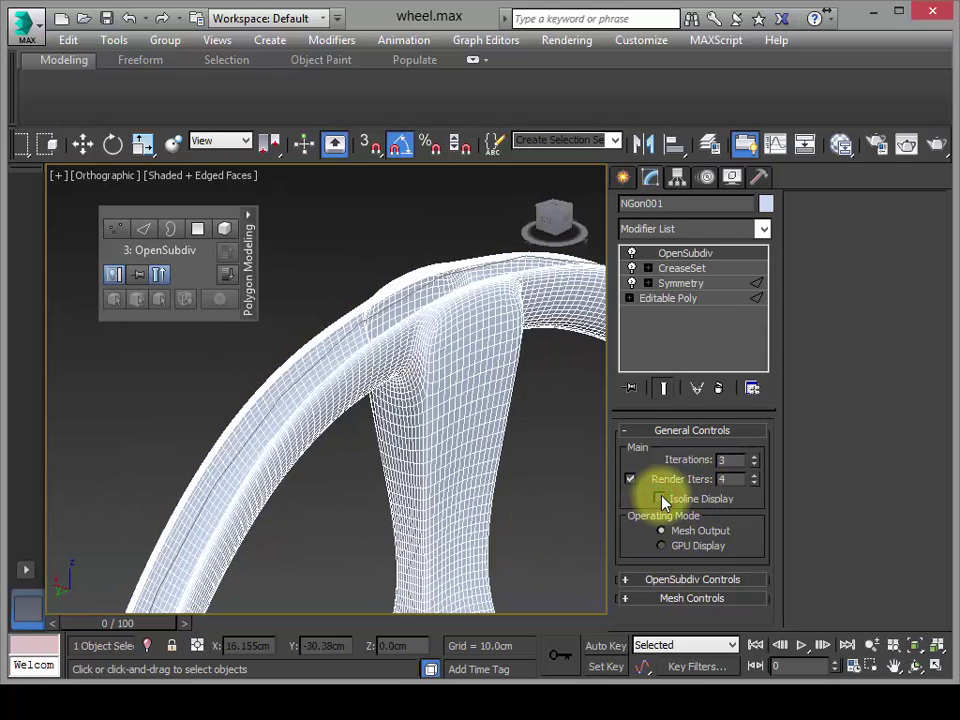
left_click(660, 498)
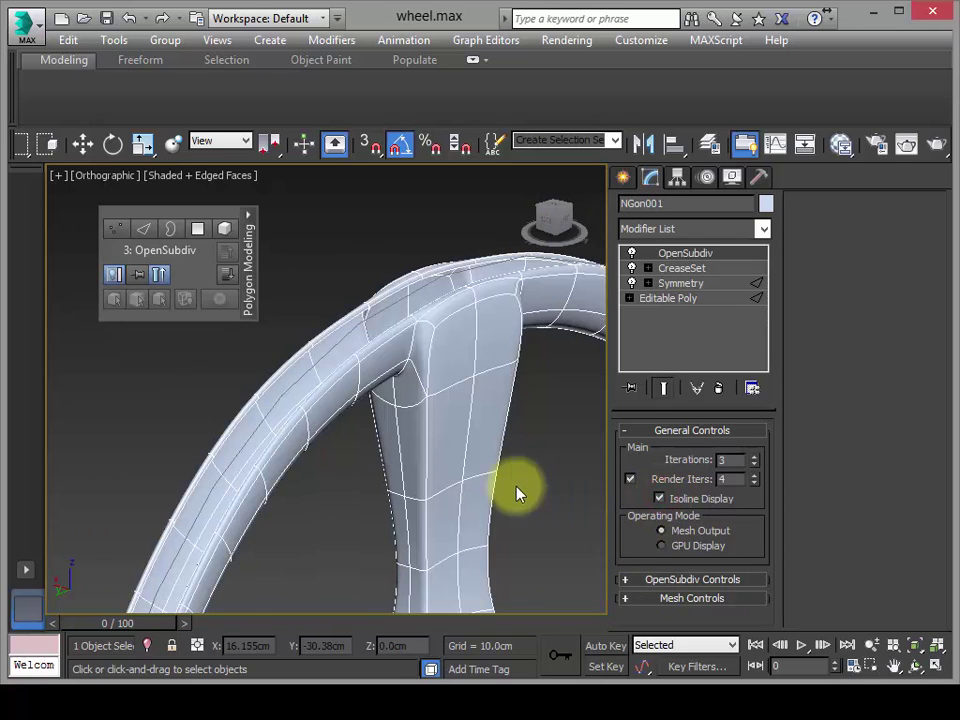
middle_click_drag(518, 493, 367, 466, "alt")
scroll(367, 466, "up", 3)
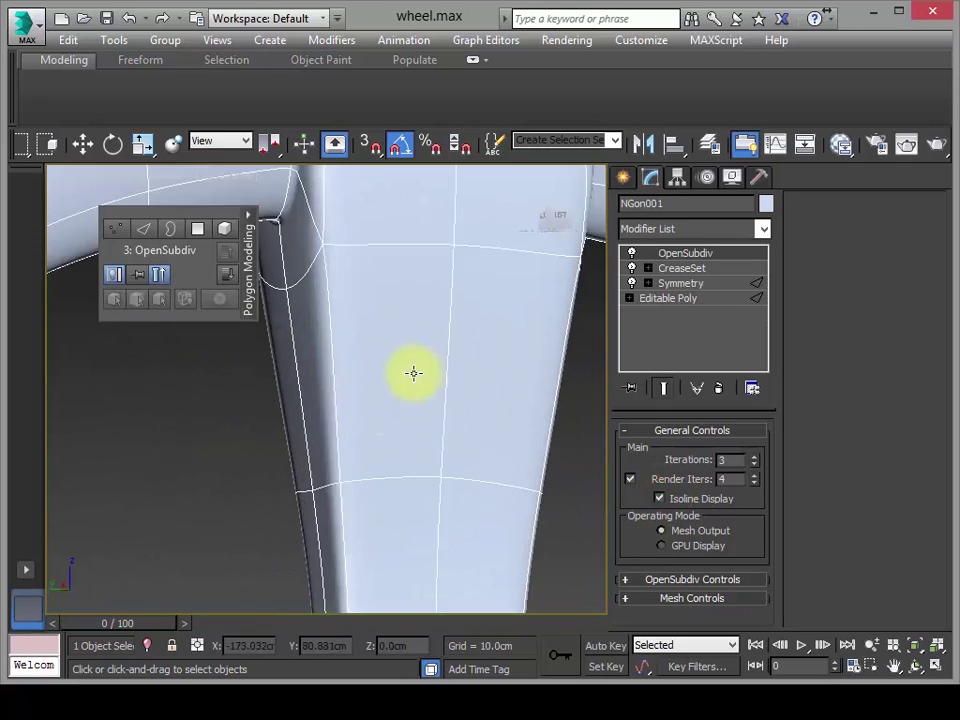
middle_click_drag(414, 373, 420, 440, "alt")
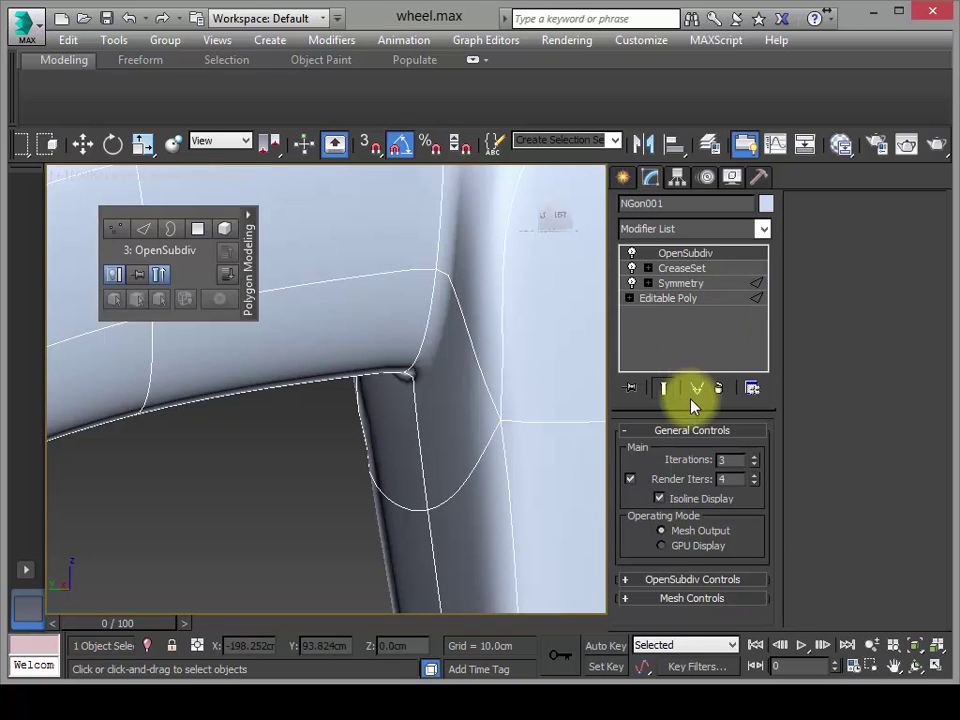
- Set the crease value of EdgeSet01 to 0.2 in the CreaseSet modifier
middle_click_drag(425, 297, 727, 263, "alt")
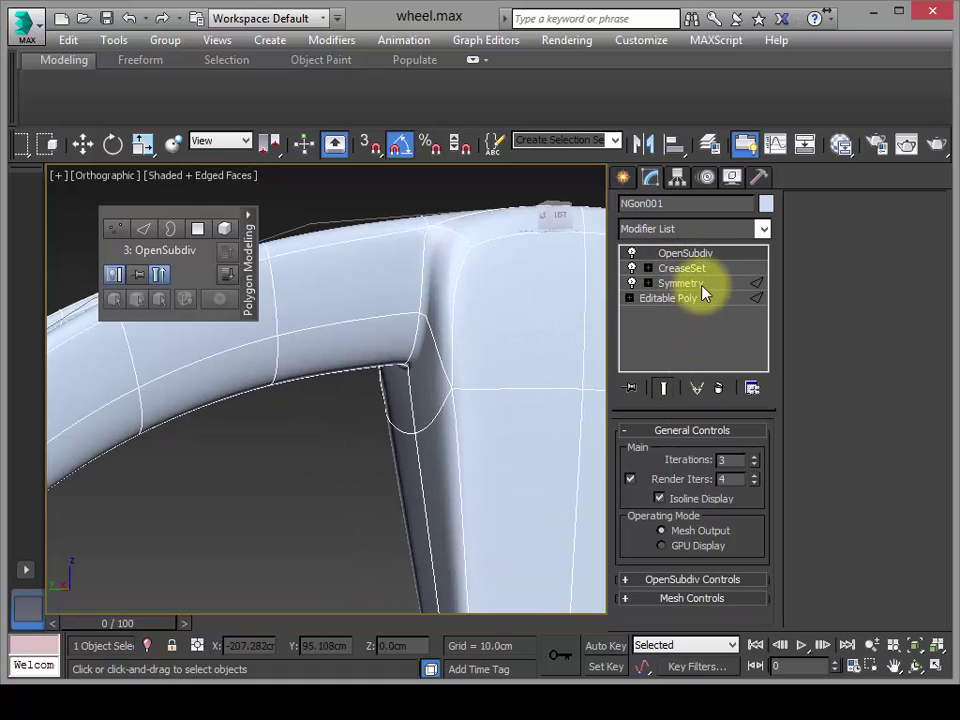
left_click(694, 269)
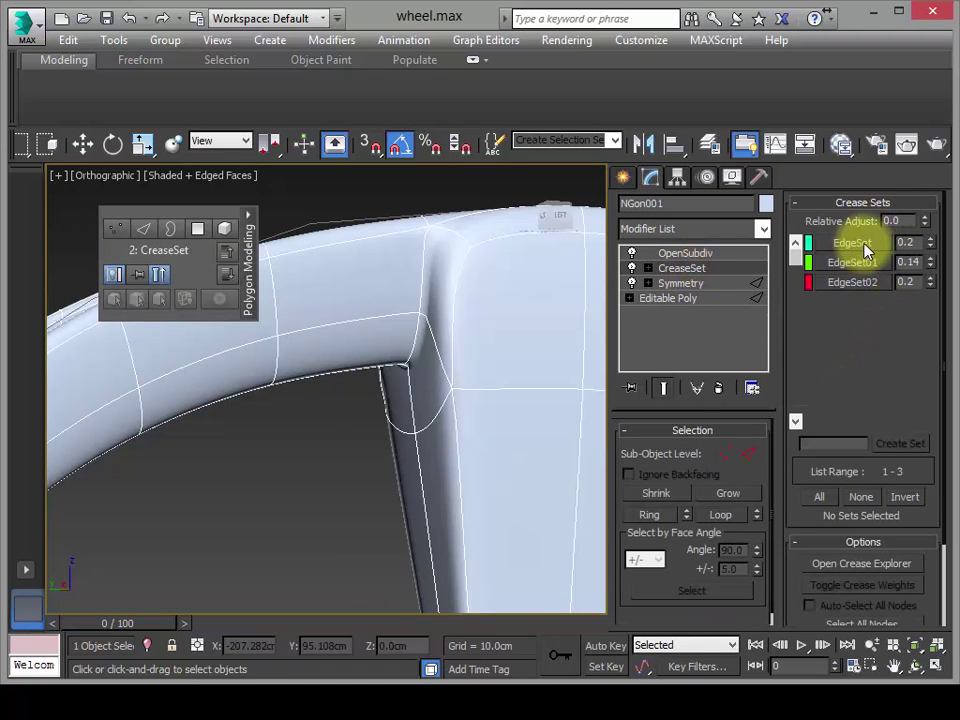
left_click(917, 261)
type("0.14")
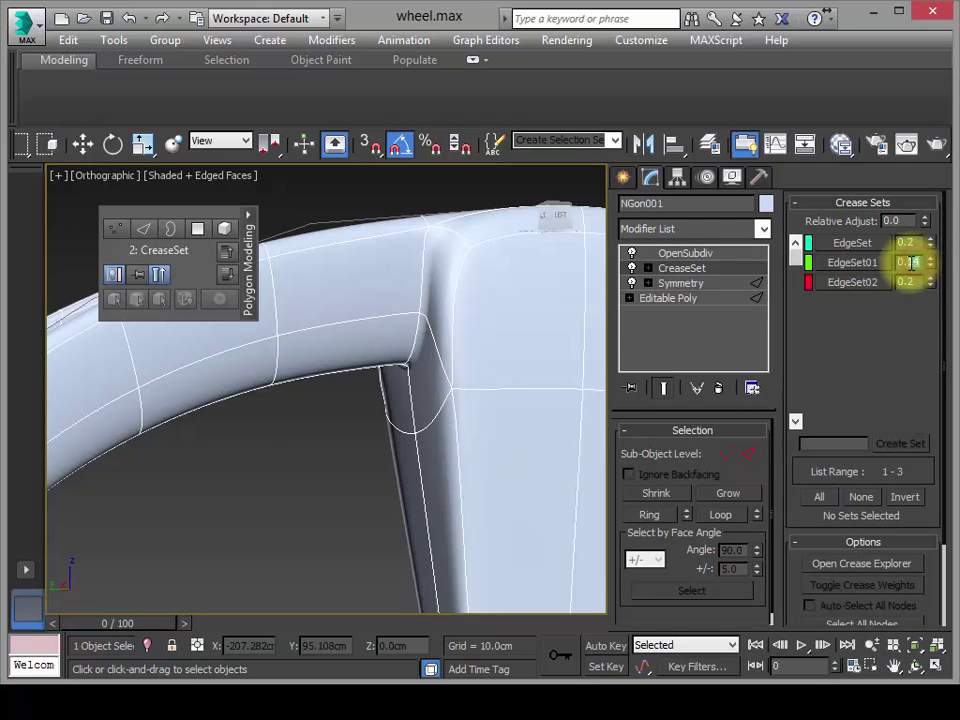
key("Return")
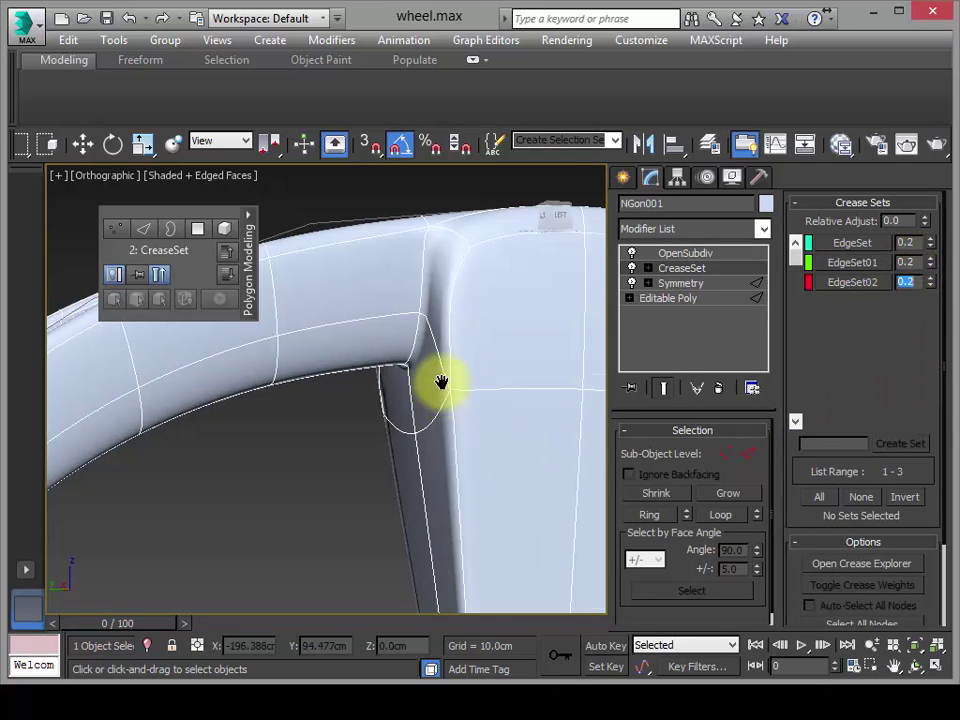
middle_click_drag(441, 381, 512, 424, "alt")
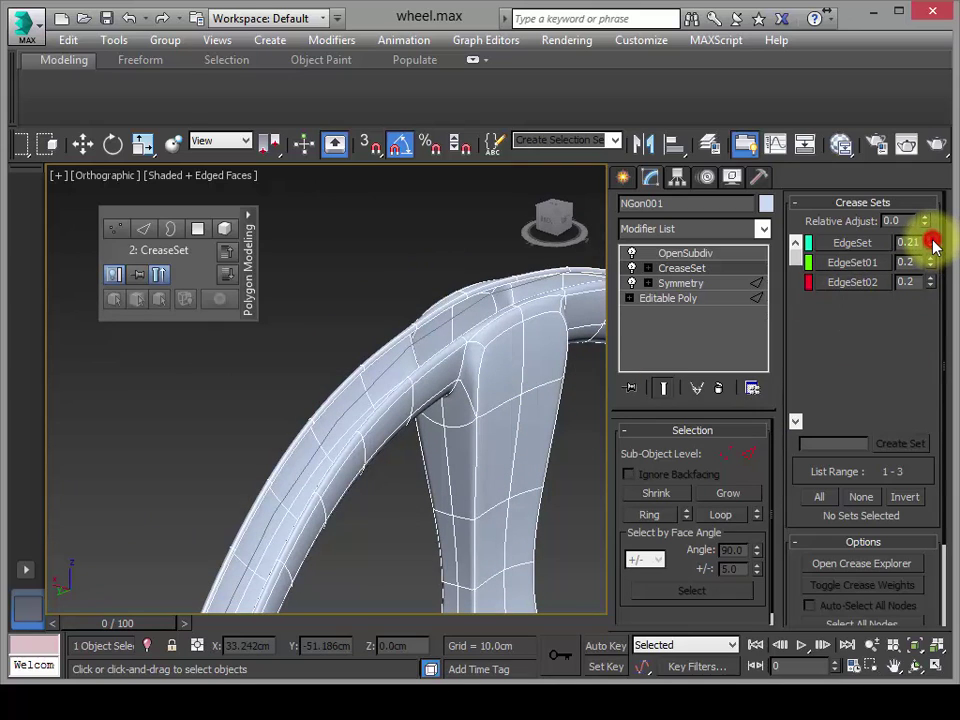
- Raise the crease value of EdgeSet to 0.41 and render the wheel to check the sharper edges
left_click_drag(933, 245, 927, 215)
middle_click_drag(585, 385, 441, 369, "alt")
key("shift+q")
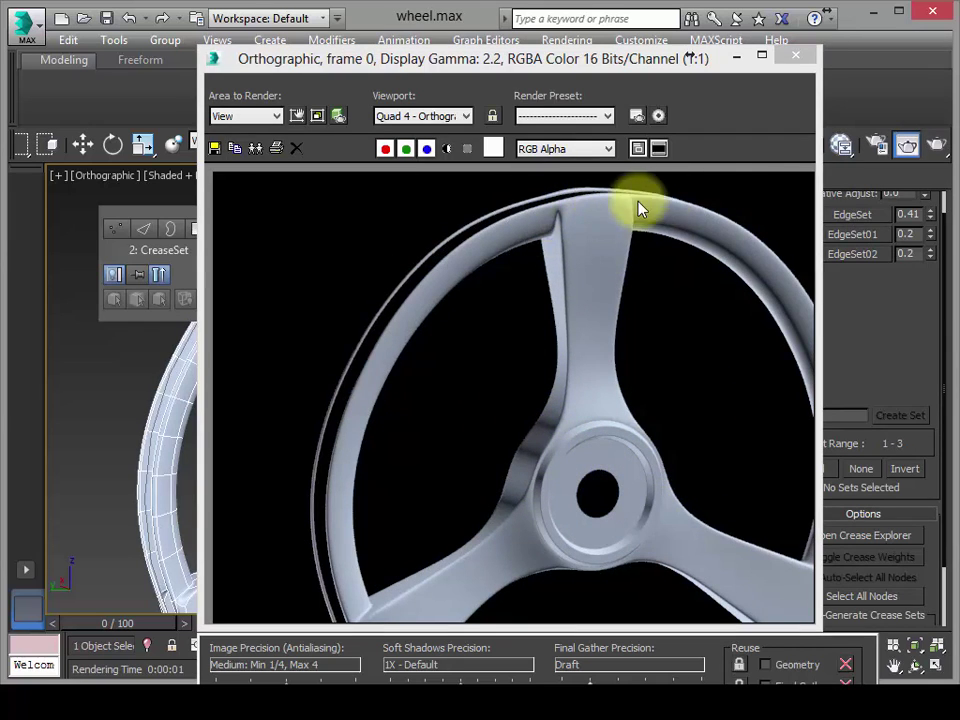
left_click(795, 55)
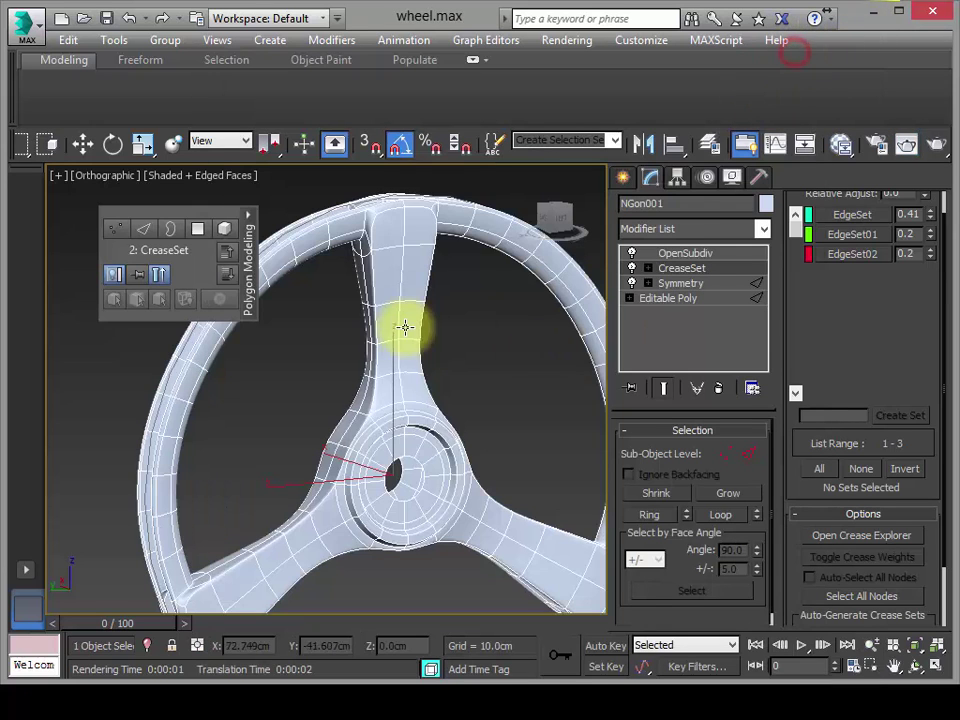
- Examine the upper spoke's joint with the rim up close, then the overall shape of the wheel
scroll(410, 330, "up", 3)
scroll(432, 290, "up", 2)
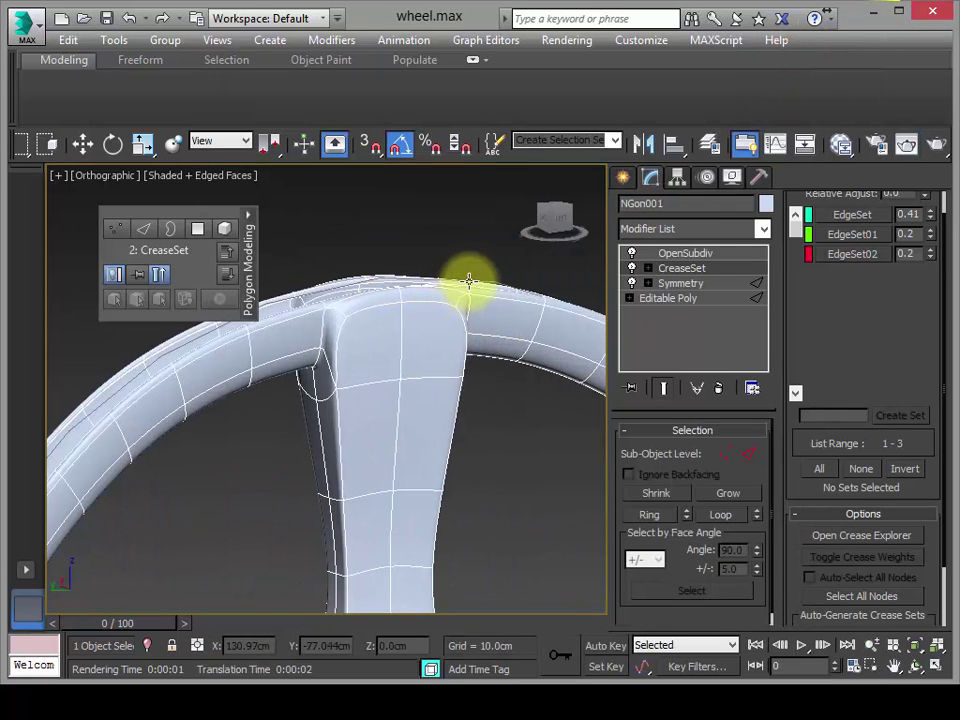
scroll(455, 297, "up", 1)
middle_click_drag(455, 297, 472, 400, "alt")
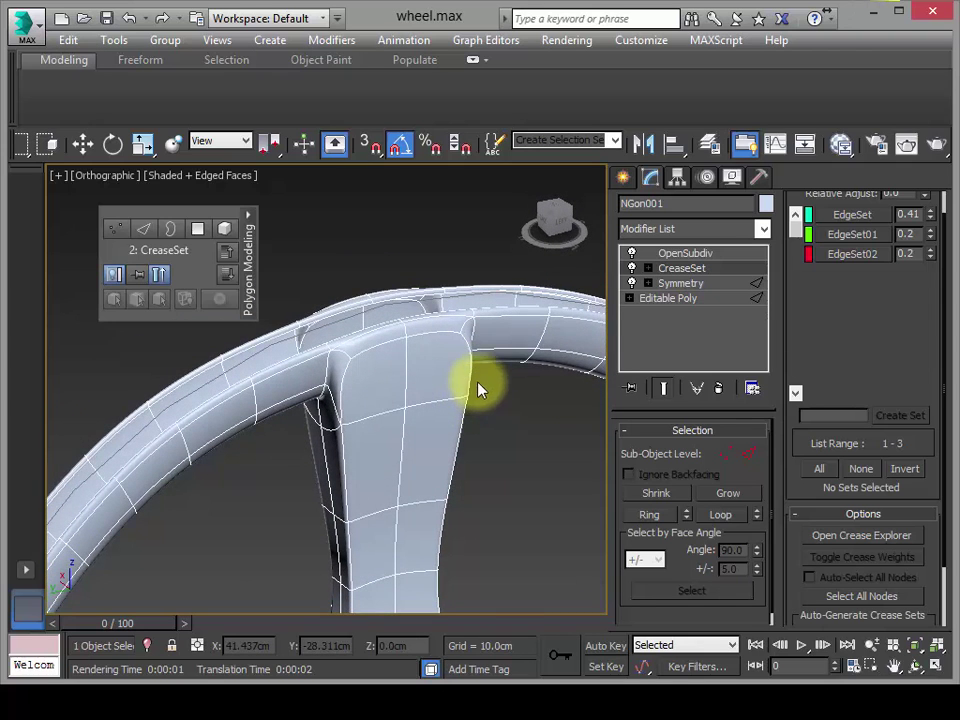
scroll(478, 370, "down", 5)
scroll(495, 340, "down", 2)
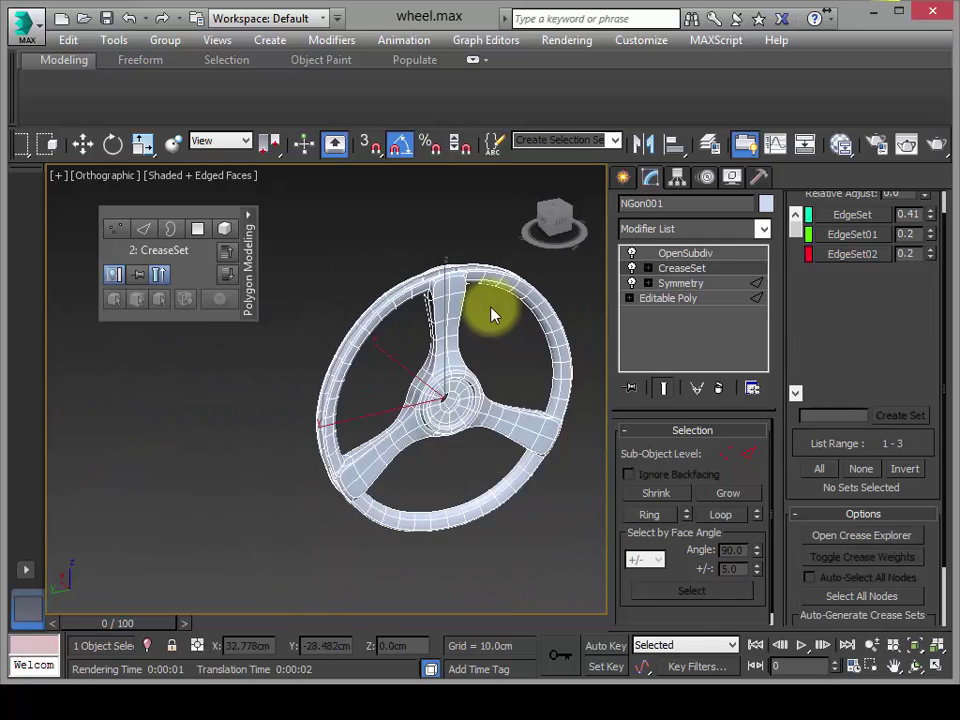
middle_click_drag(493, 315, 462, 308, "alt")
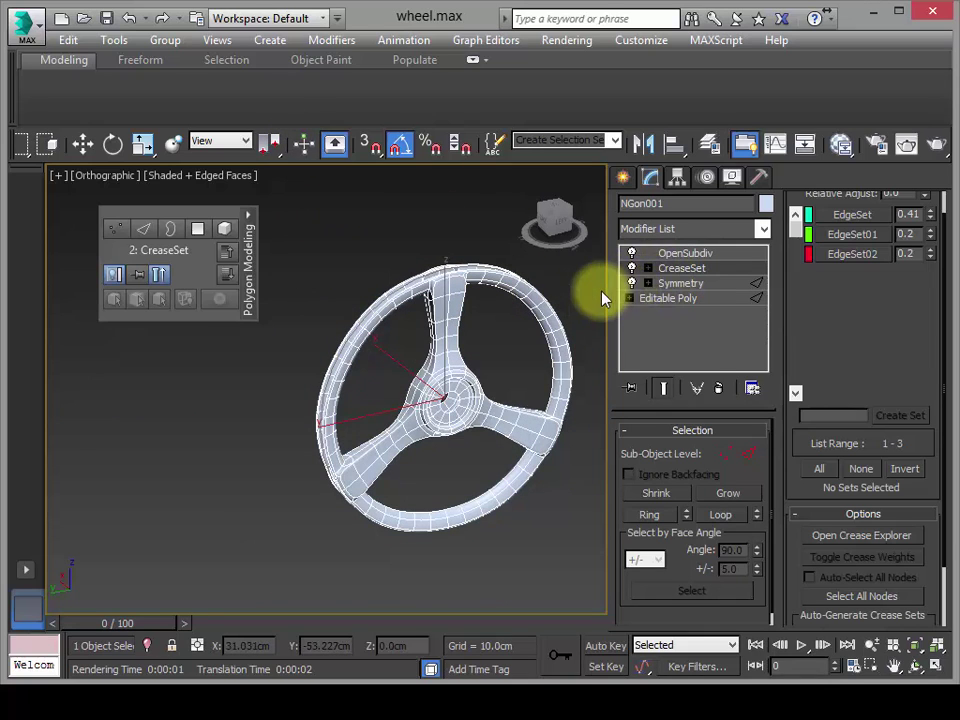
- Turn the OpenSubdiv modifier off and render the wheel without smoothing
left_click(632, 268)
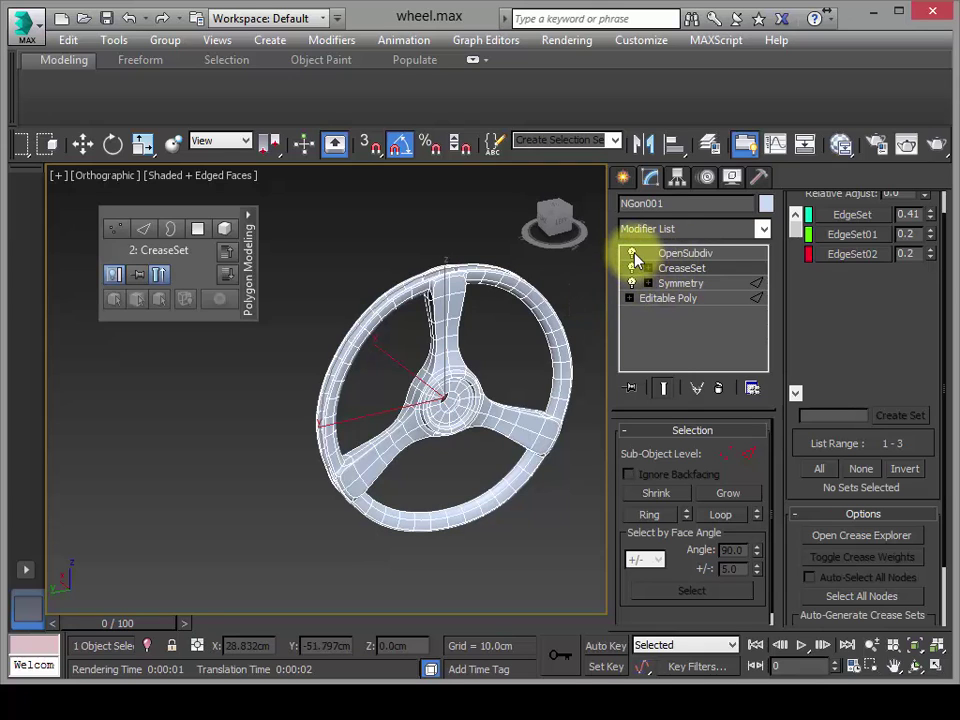
left_click(632, 254)
left_click(632, 254)
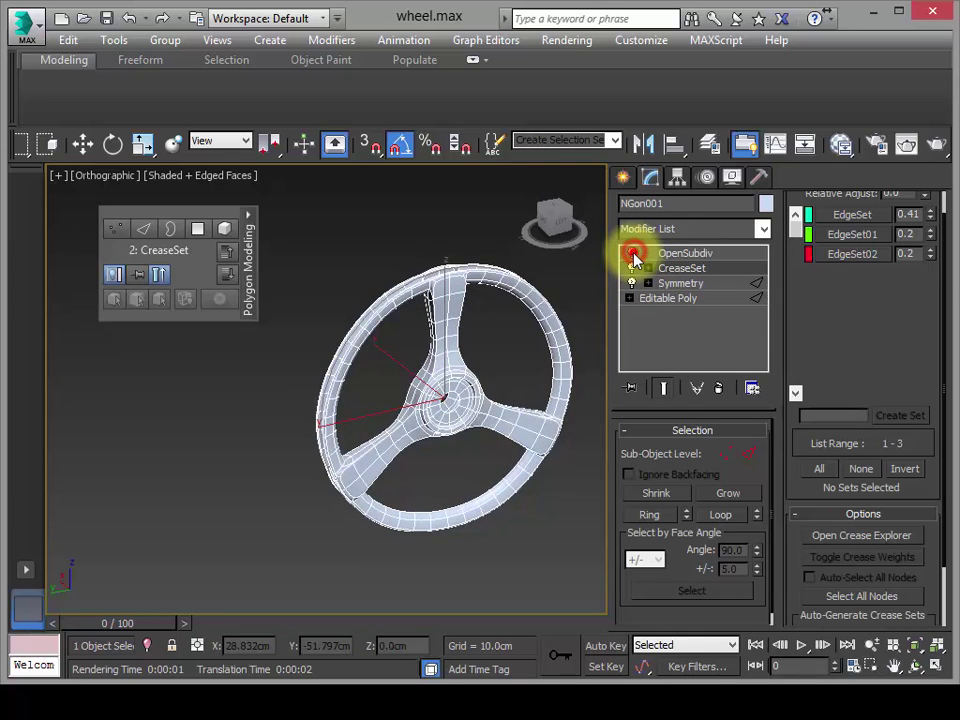
left_click(632, 254)
key("shift+q")
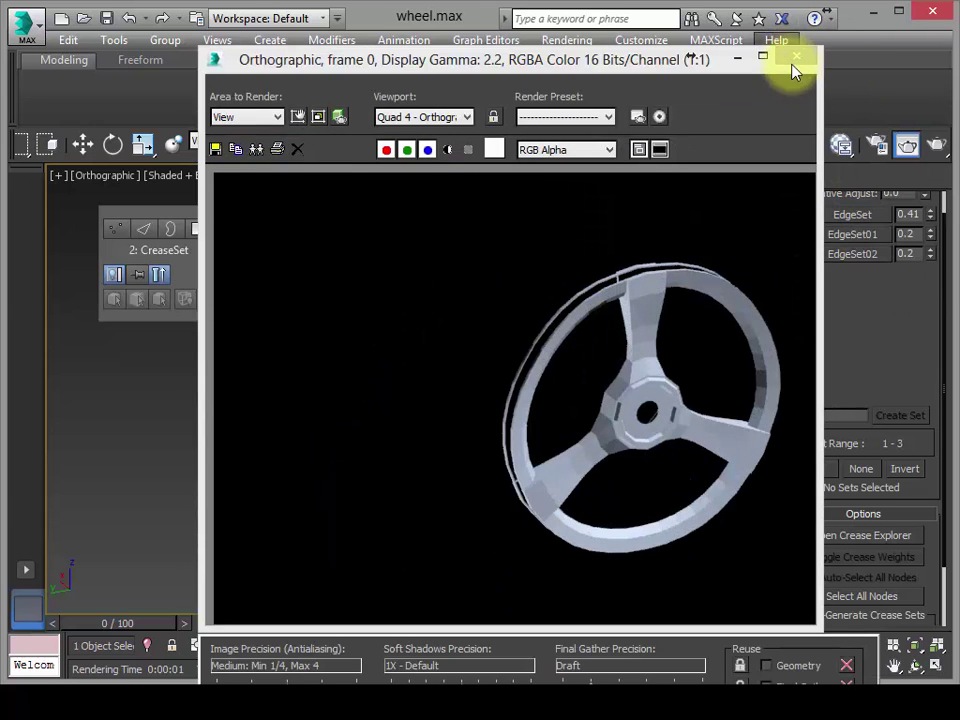
left_click(800, 60)
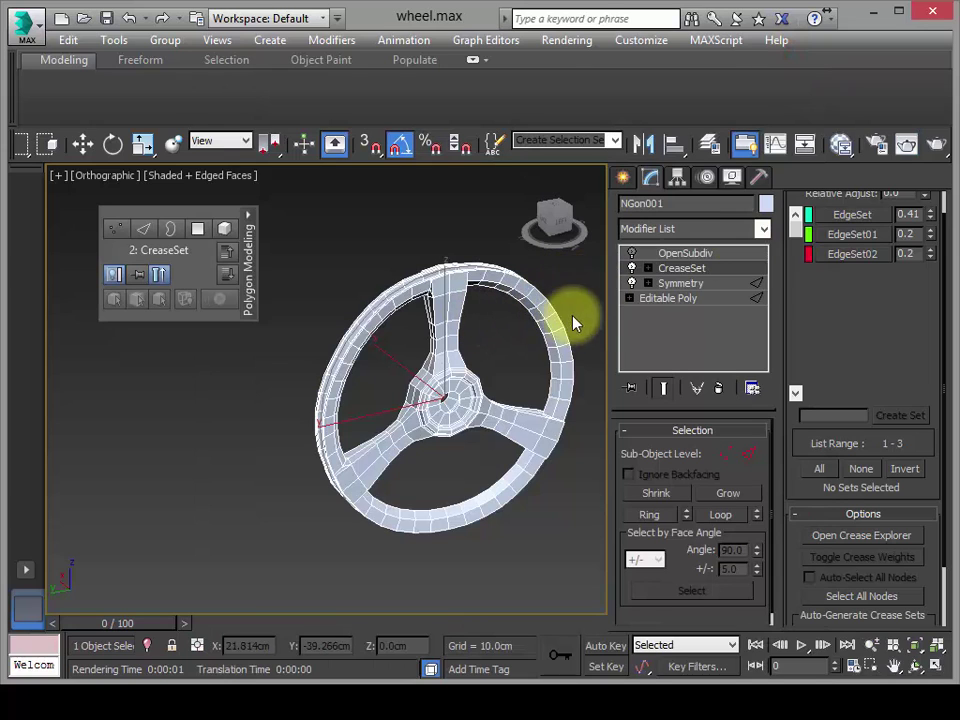
- Set the OpenSubdiv modifier to Off in Viewport and render the wheel to check its smoothing
left_click(673, 254)
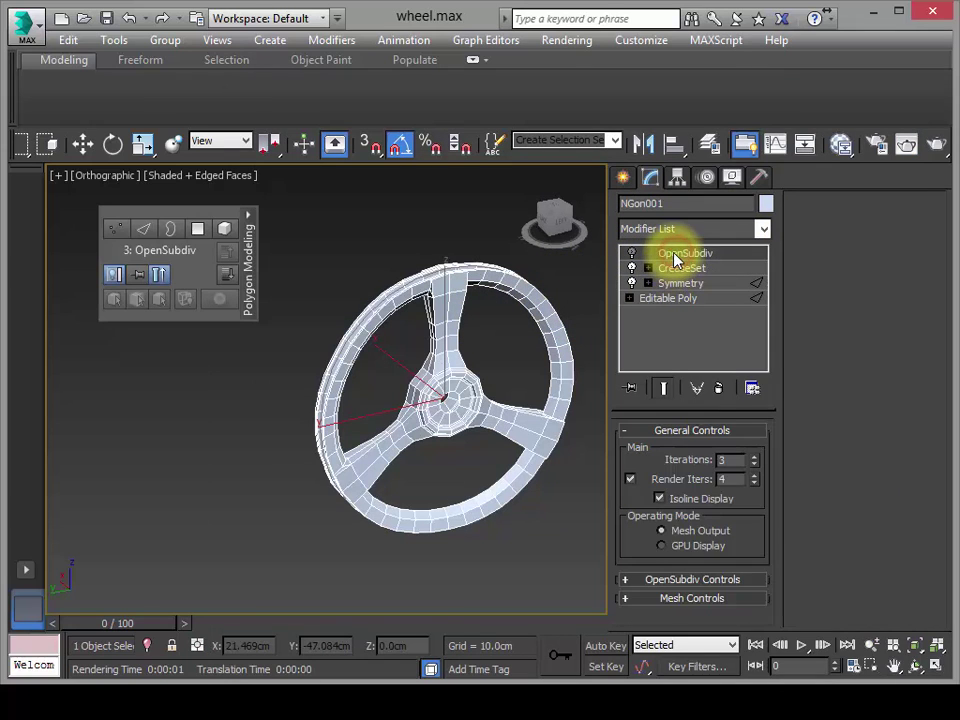
right_click(675, 257)
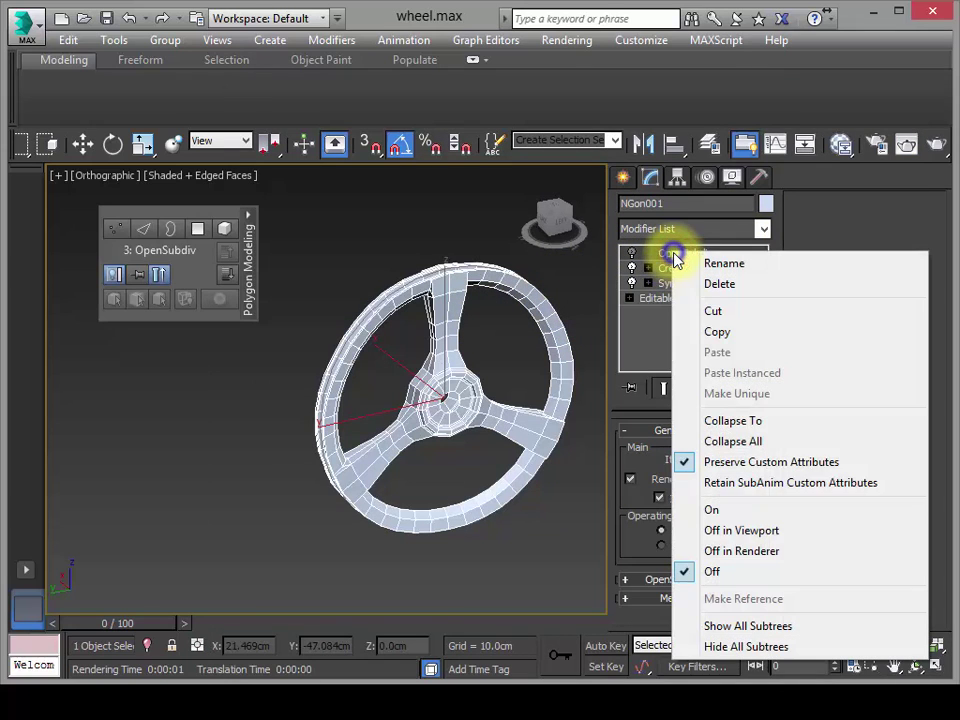
left_click(767, 532)
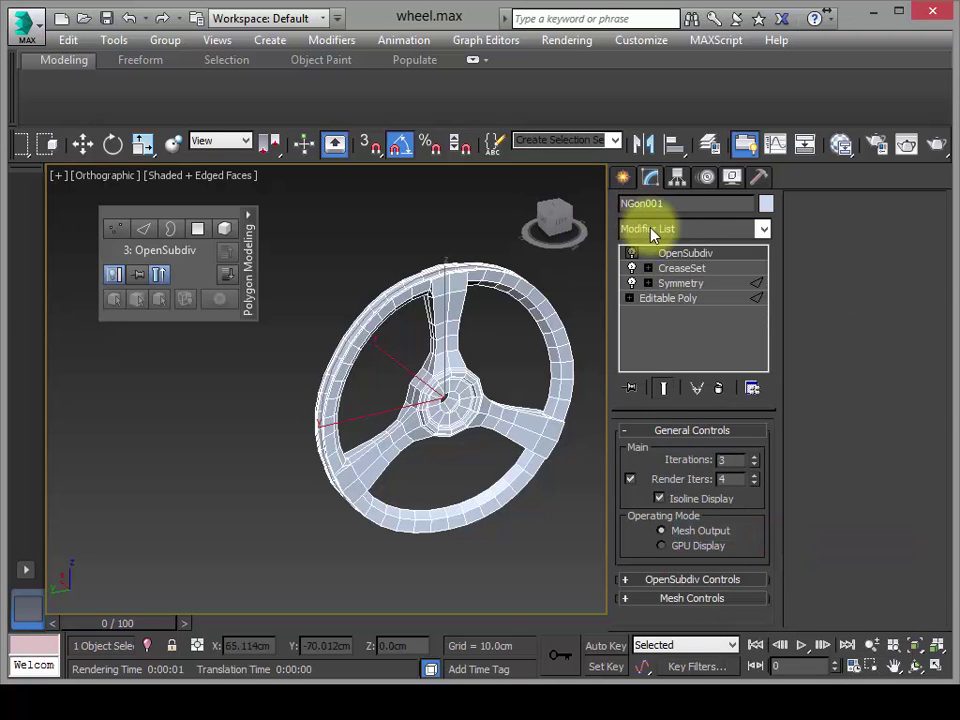
mouse_move(481, 465)
middle_mouse_down("alt")
mouse_move(484, 497)
mouse_move(456, 491)
mouse_move(484, 484)
middle_mouse_up("alt")
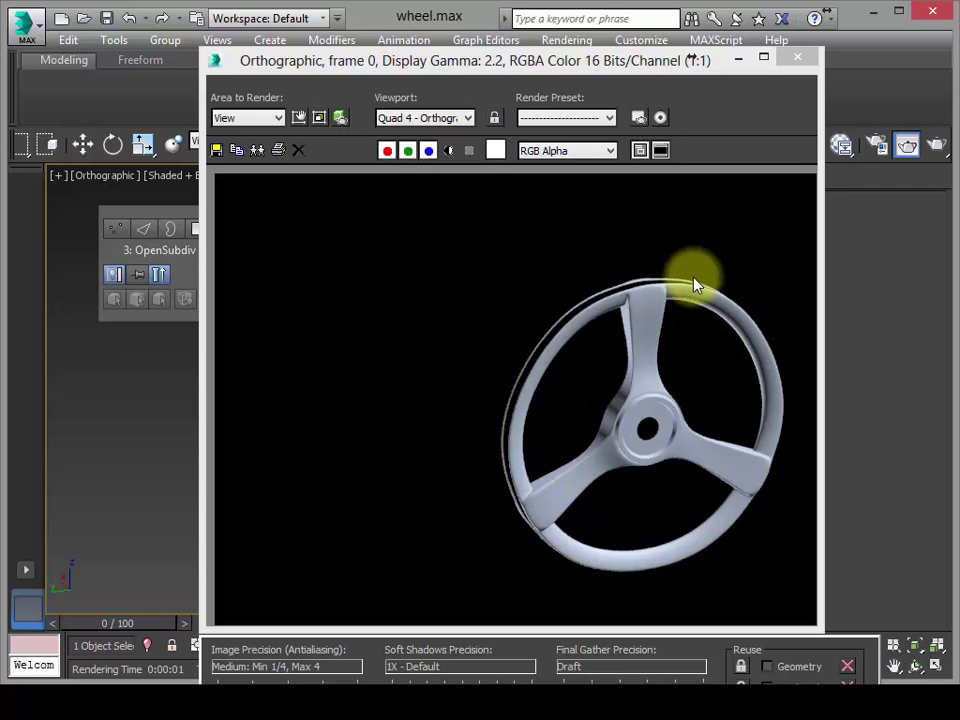
left_click(797, 57)
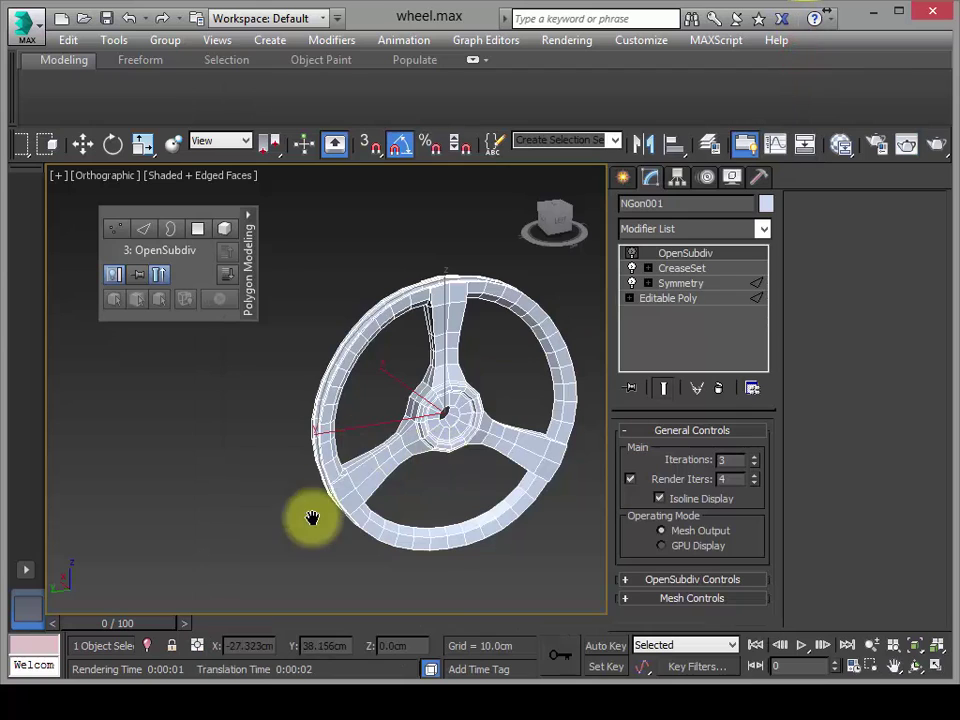
- Render the wheel from near the Left view and inspect the smoothed spokes and hub
key("f")
key("l")
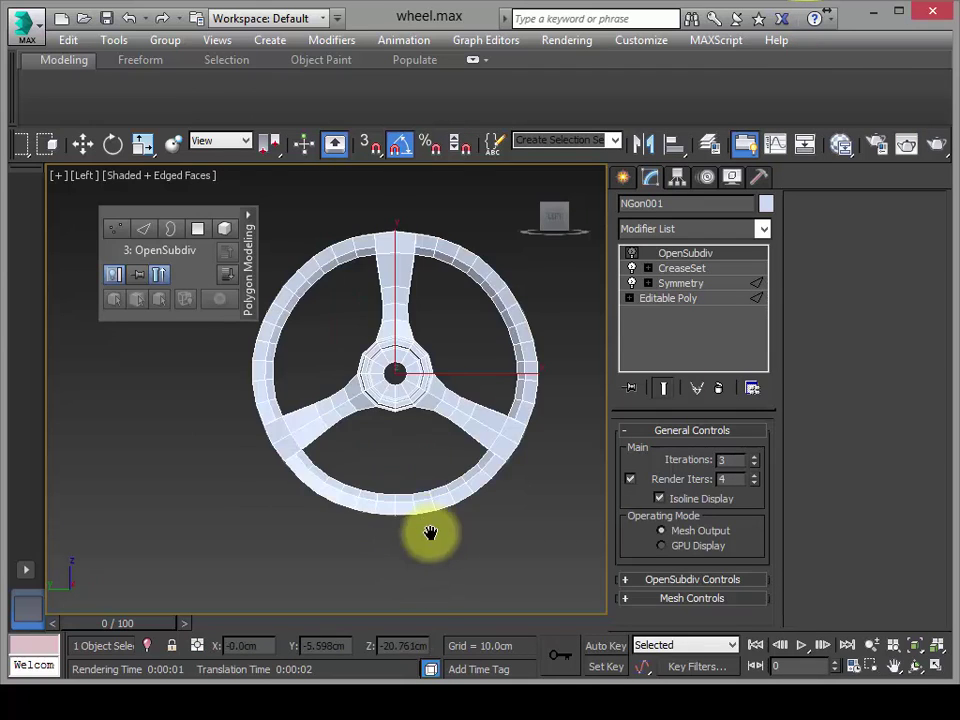
middle_click_drag(430, 533, 444, 508, "alt")
key("shift+q")
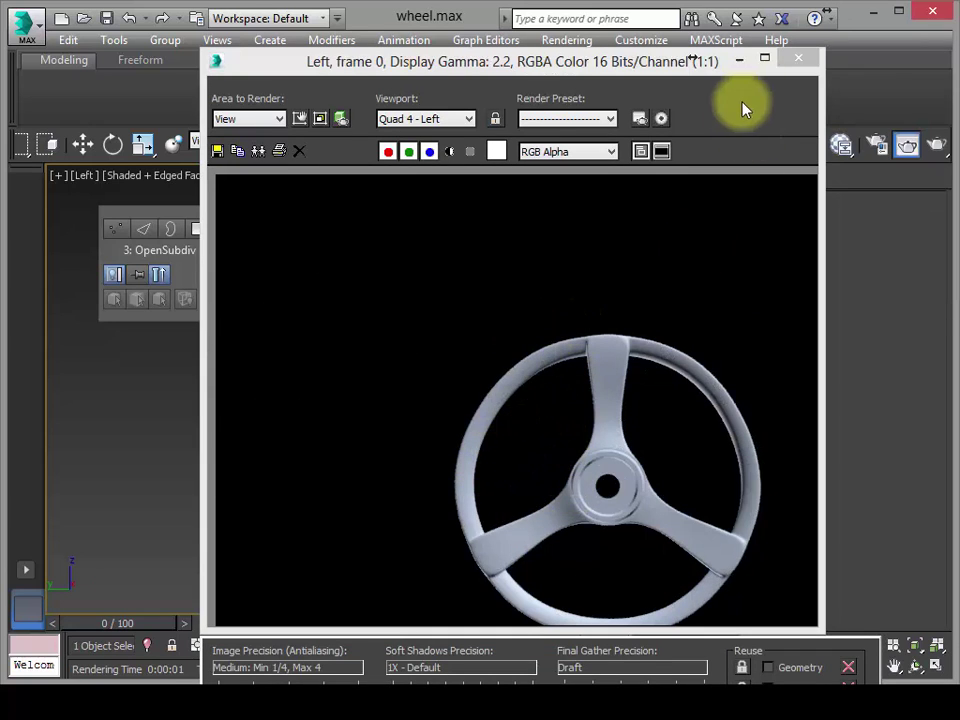
left_click(802, 62)
- Unhide all hidden objects so the tire is shown around the wheel
scroll(490, 474, "up", 4)
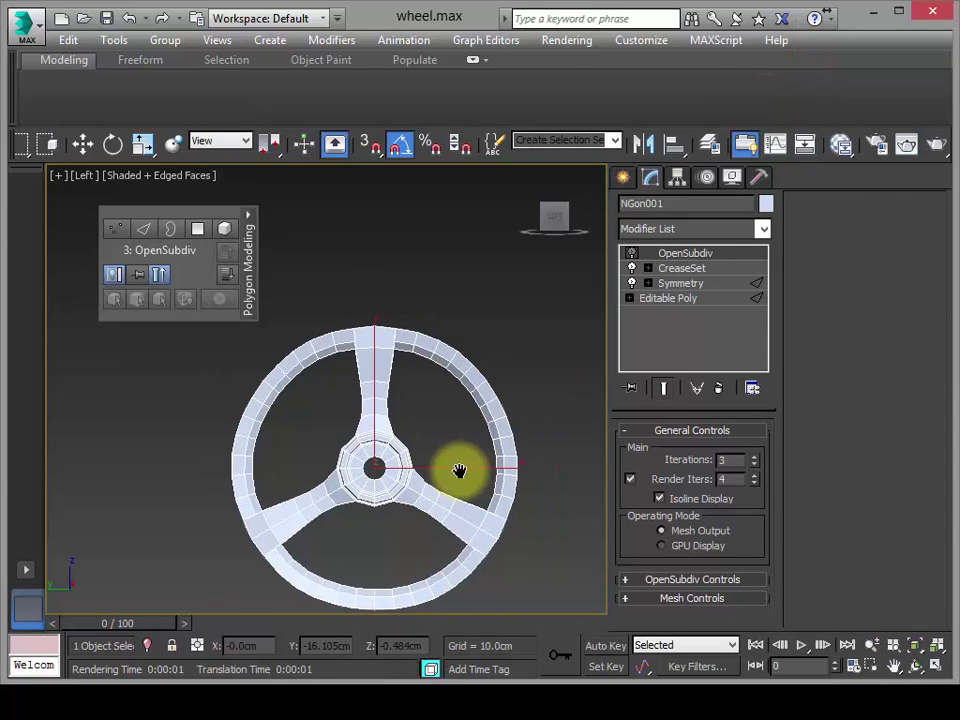
middle_click_drag(467, 462, 467, 486)
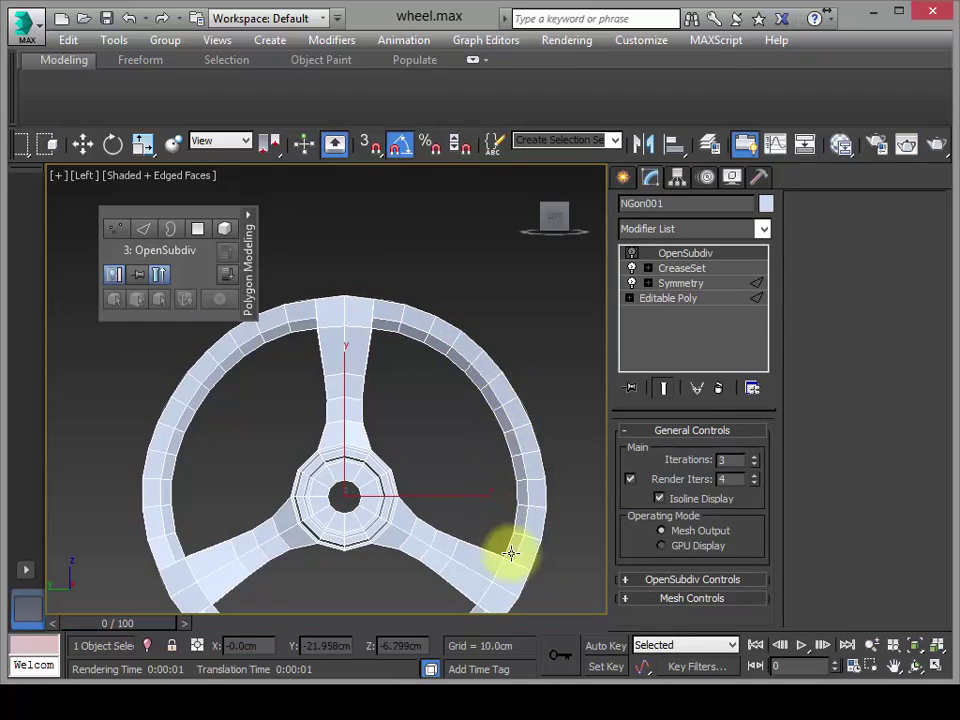
key("shift+z")
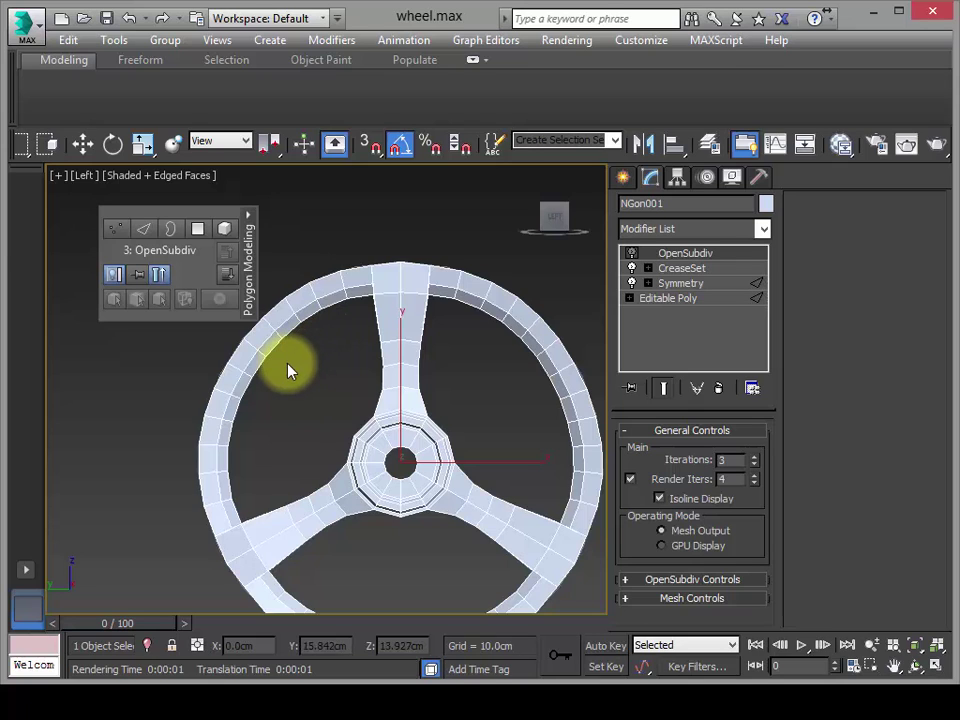
scroll(350, 289, "down", 5)
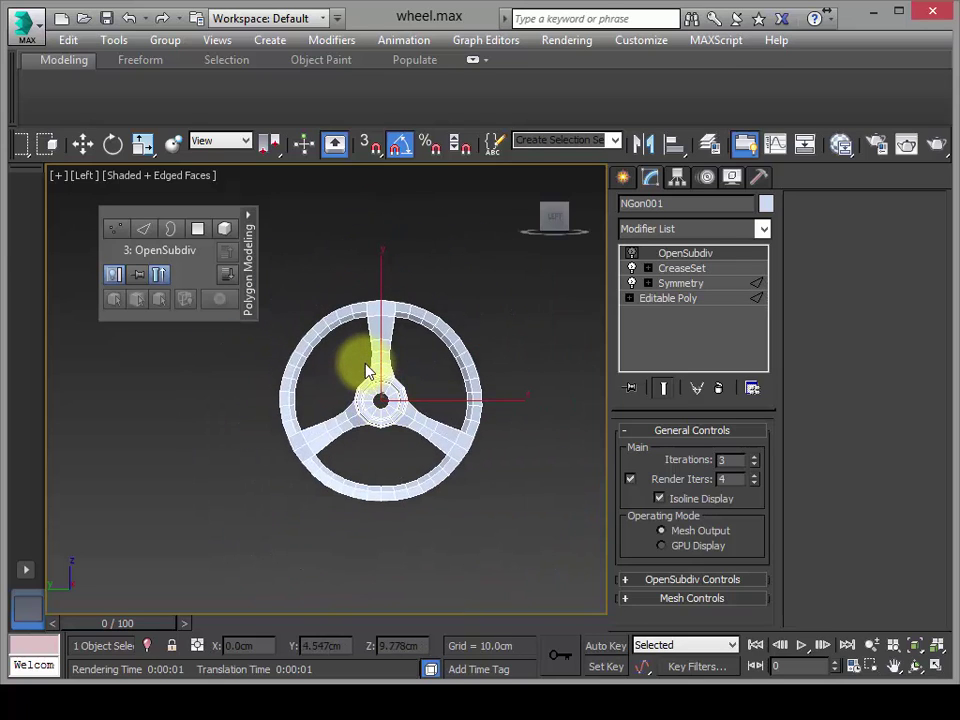
right_click(346, 385)
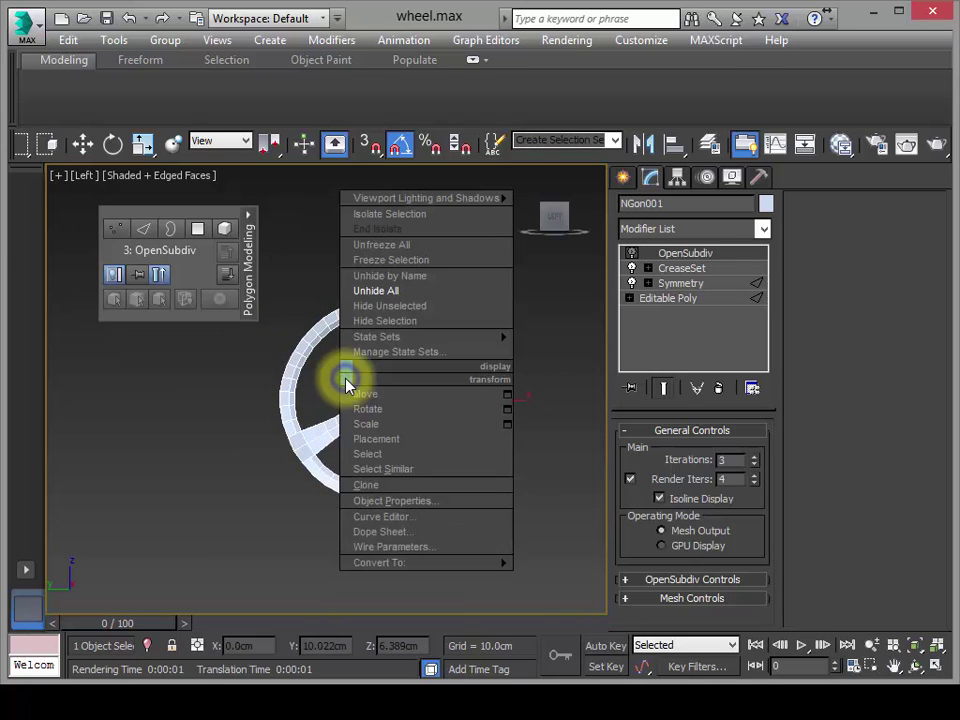
left_click(410, 290)
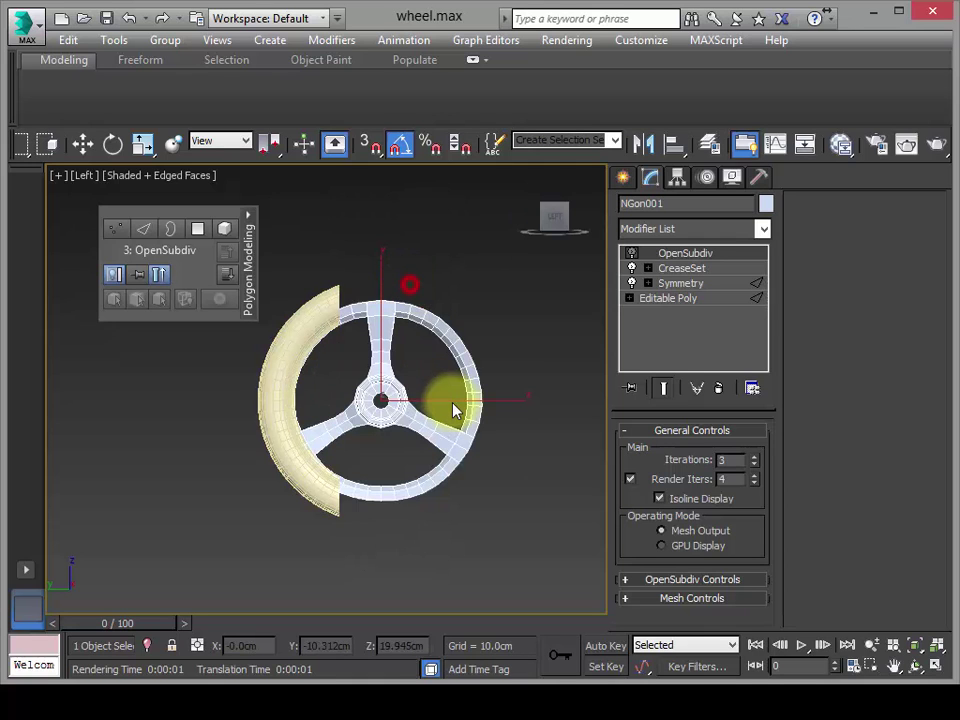
mouse_move(450, 407)
middle_mouse_down()
mouse_move(461, 452)
mouse_move(435, 407)
middle_mouse_up()
scroll(435, 430, "down", 3)
middle_click_drag(435, 461, 497, 300, "alt")
scroll(410, 387, "up", 5)
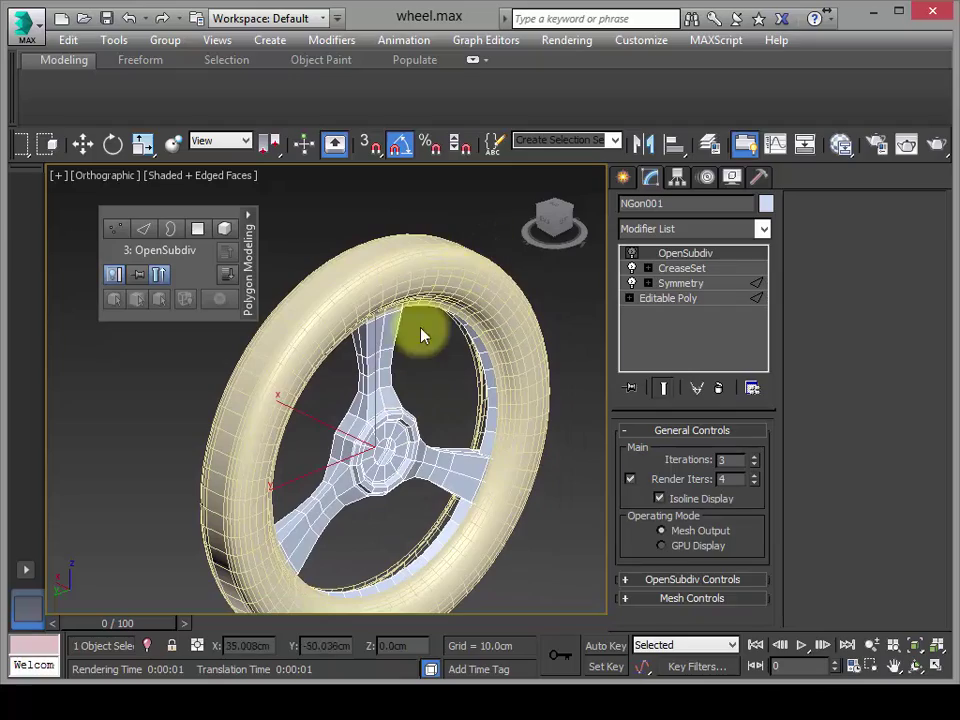
- Display the model in wireframe and select the tire and the wheel together
left_click(440, 255)
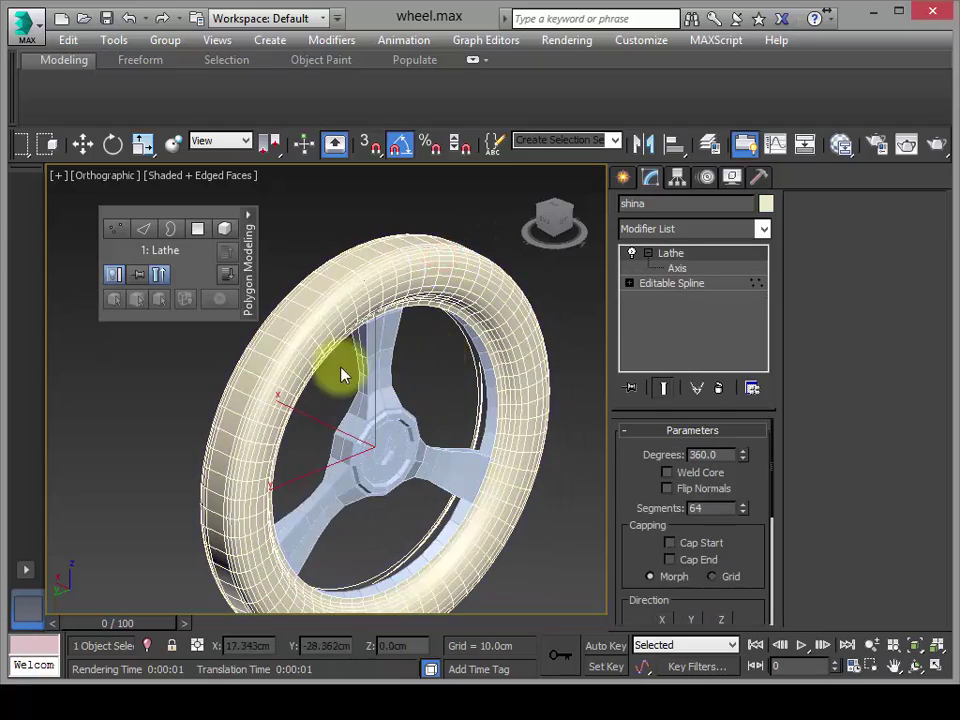
middle_click_drag(340, 375, 443, 346, "alt")
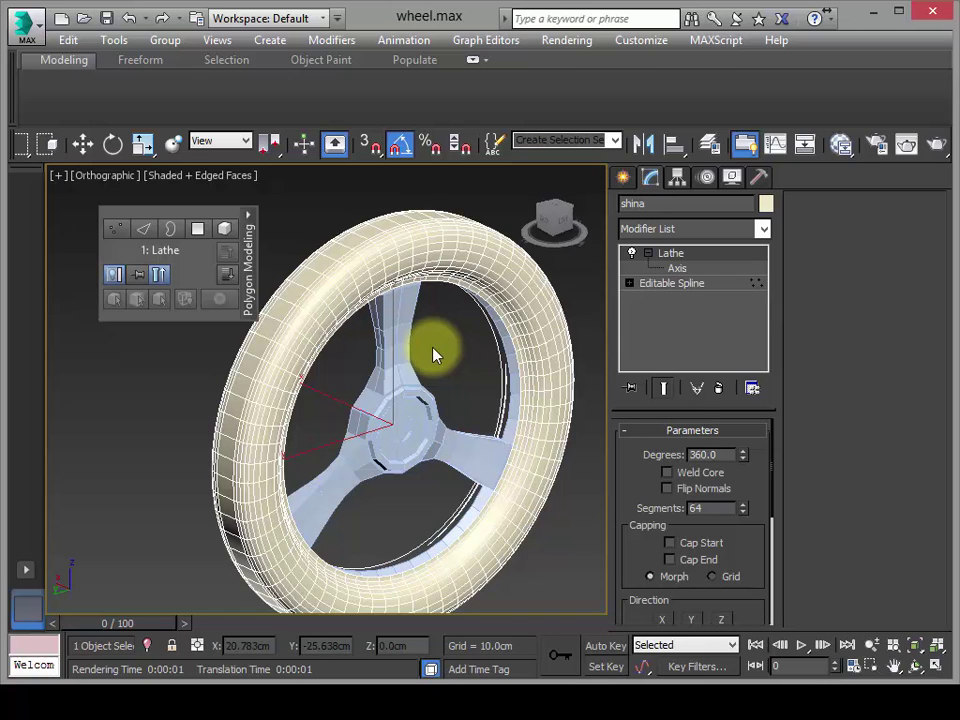
mouse_move(433, 355)
middle_mouse_down("alt")
mouse_move(343, 326)
mouse_move(444, 343)
mouse_move(445, 365)
mouse_move(438, 348)
middle_mouse_up("alt")
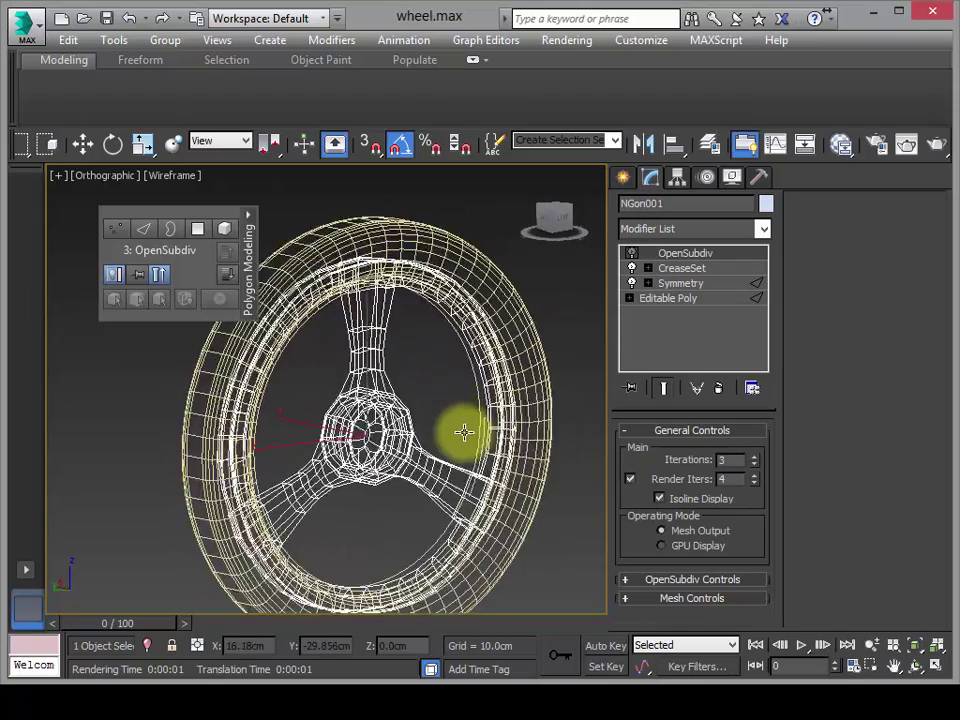
middle_click_drag(463, 432, 399, 225, "alt")
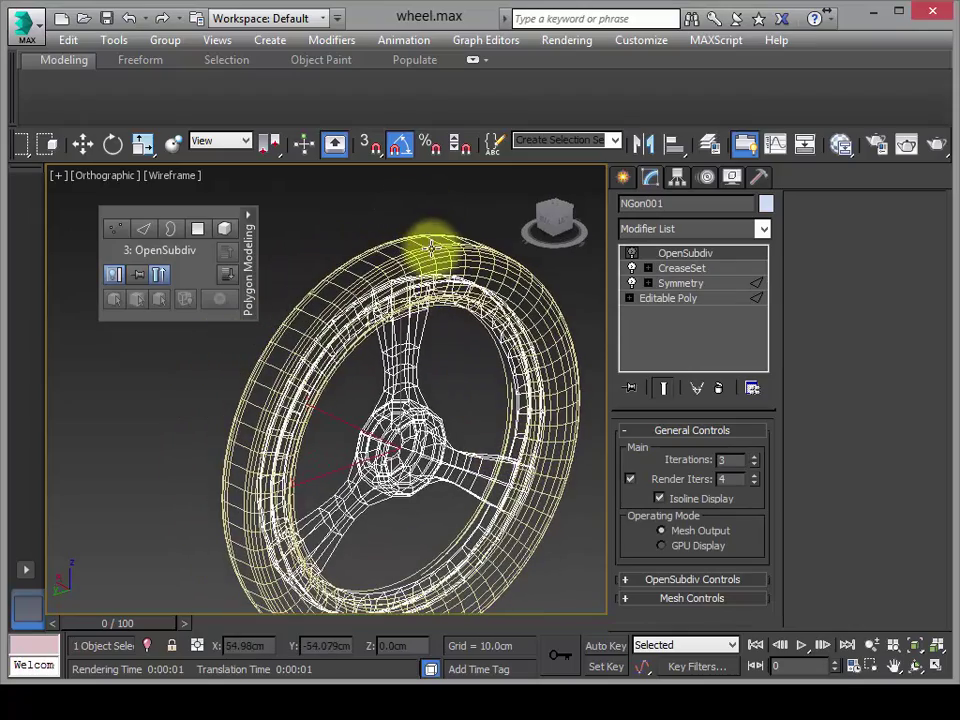
left_click(431, 251)
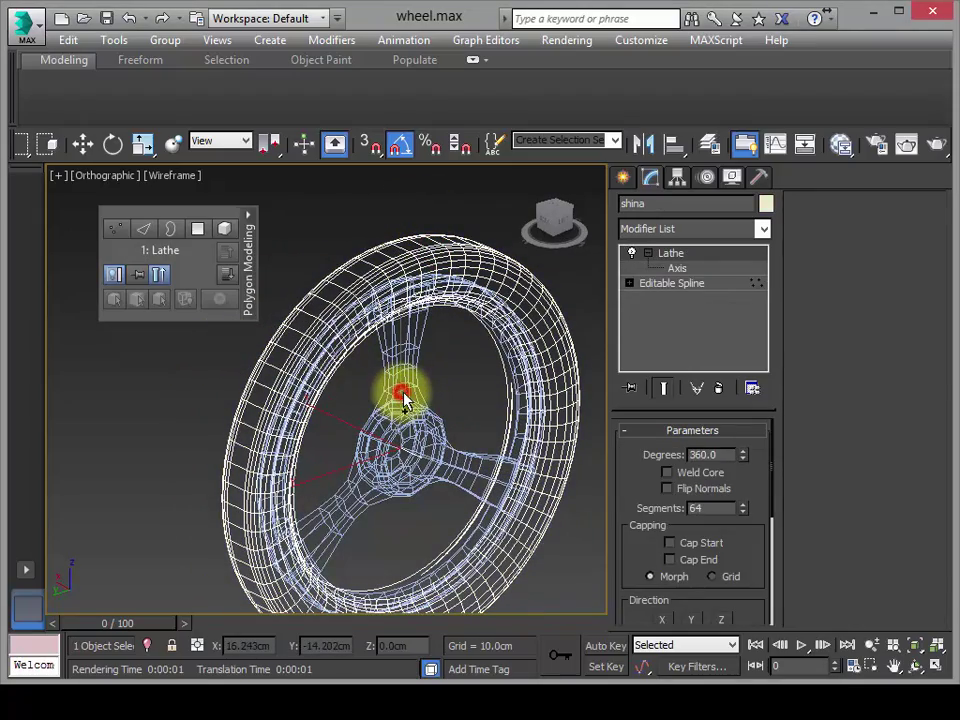
key("ctrl+a")
middle_click_drag(422, 414, 380, 400, "alt")
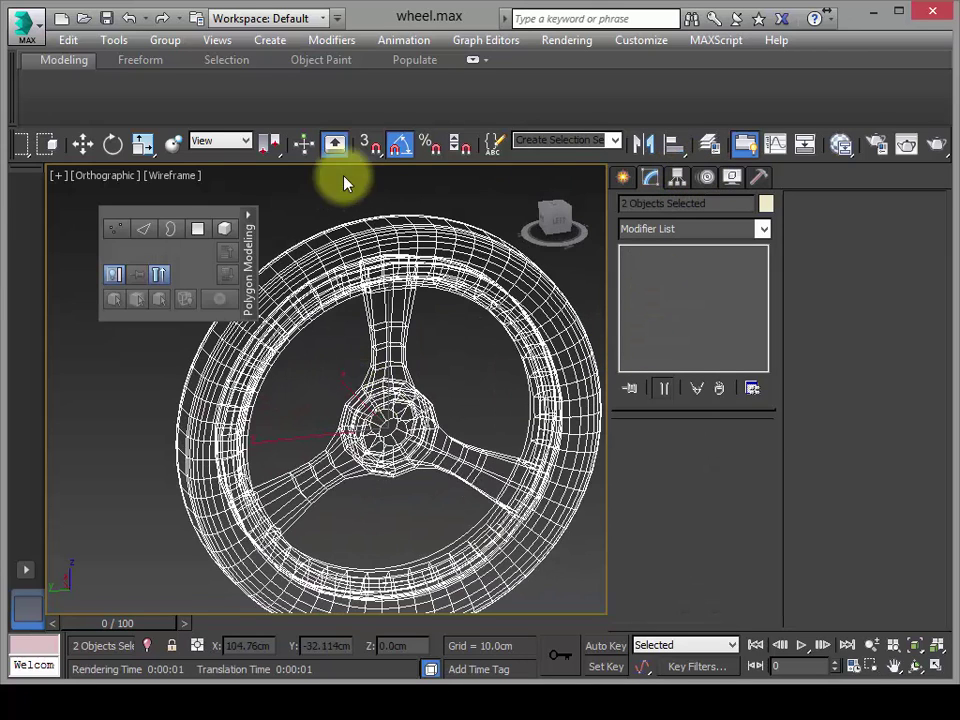
- Center the pivots of the selected tire and wheel using the Transform Toolbox, then clear the selection
left_click(68, 40)
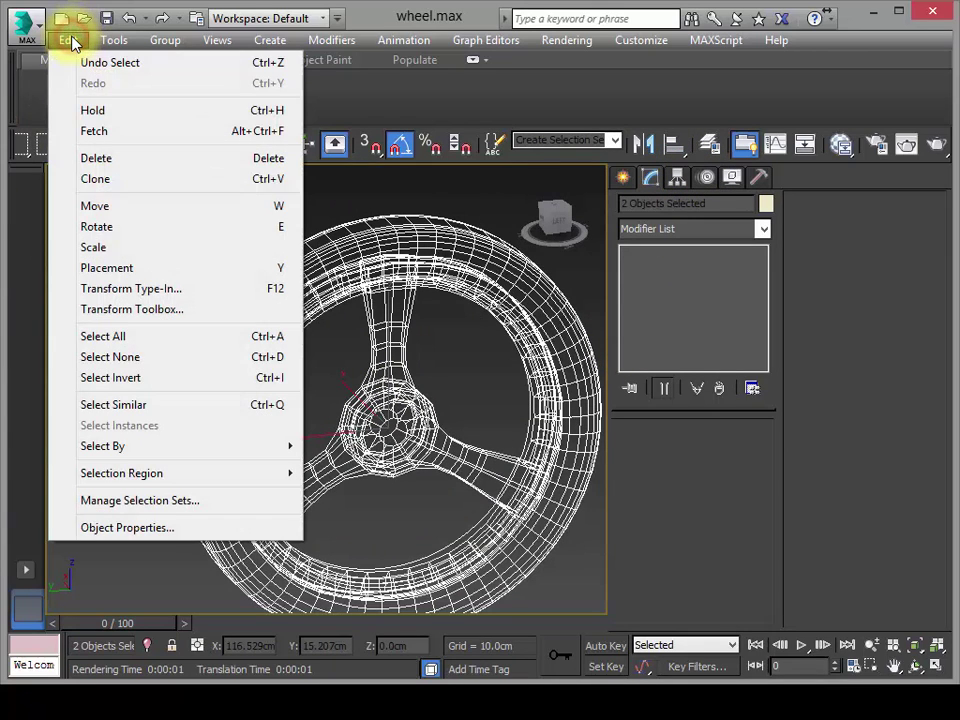
left_click(161, 309)
left_click_drag(195, 337, 82, 204)
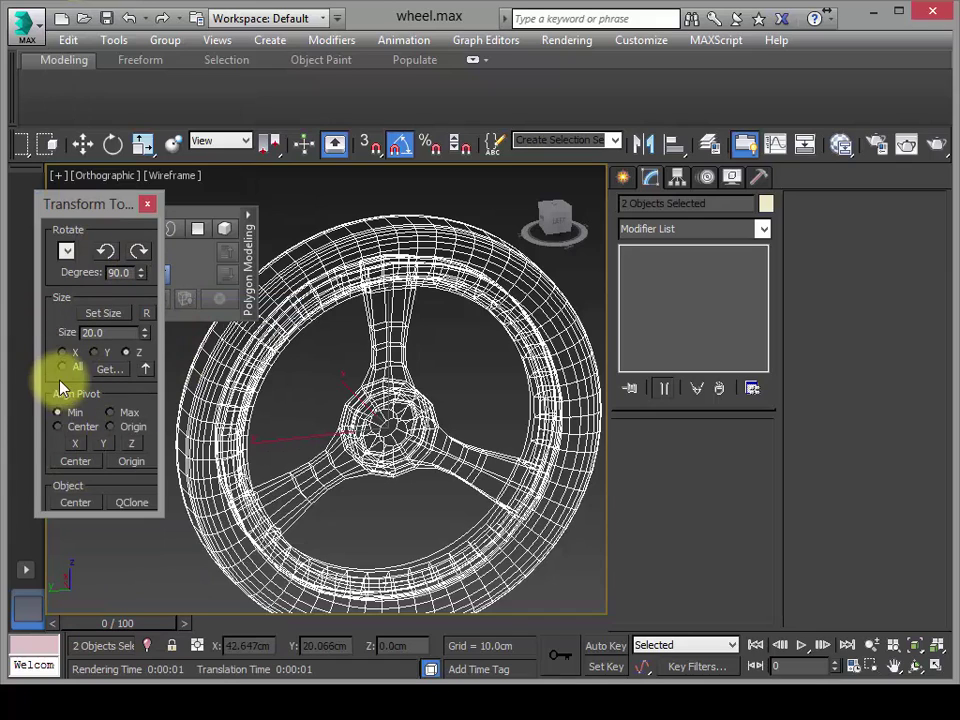
left_click(76, 462)
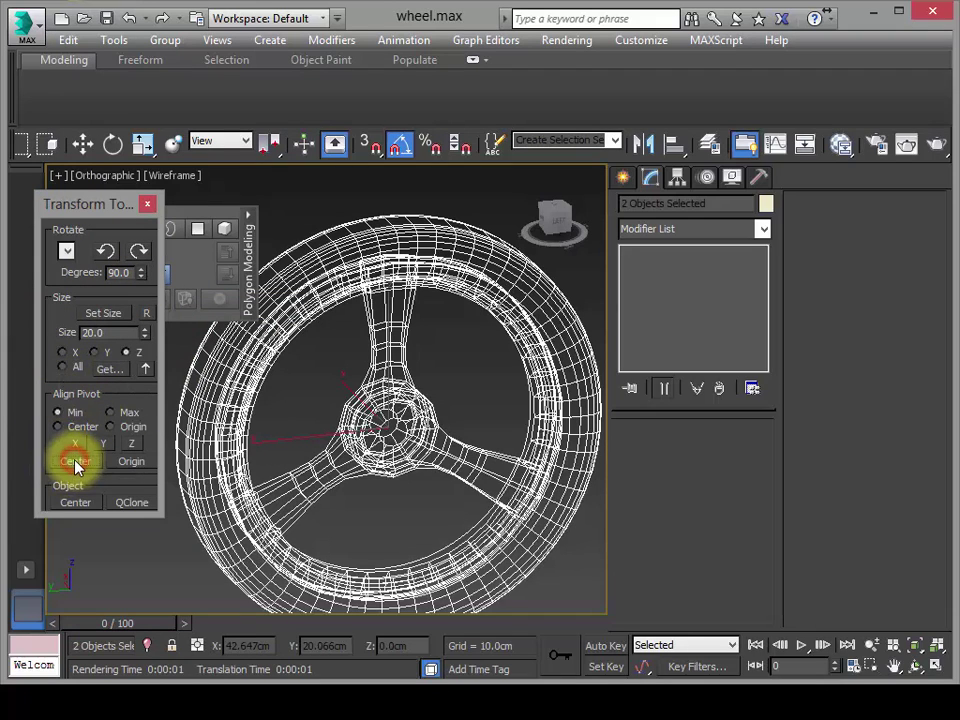
left_click(338, 356)
scroll(381, 445, "down", 3)
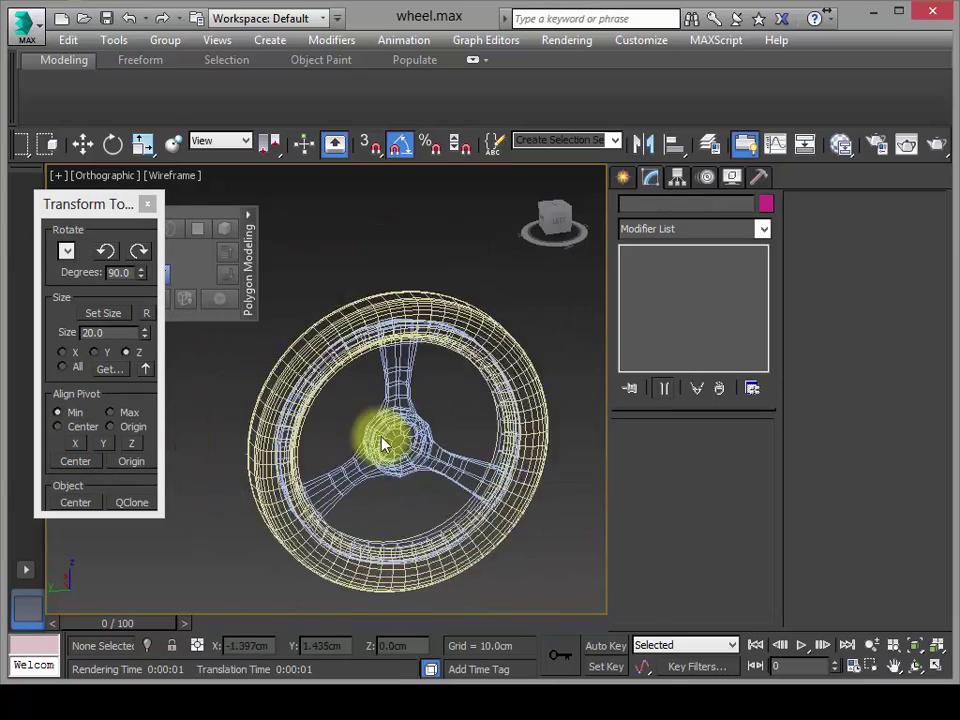
- Align the tire to the wheel on the X, Y and Z positions, matching Center to Center
scroll(378, 408, "up", 3)
left_click(392, 252)
scroll(401, 381, "down", 3)
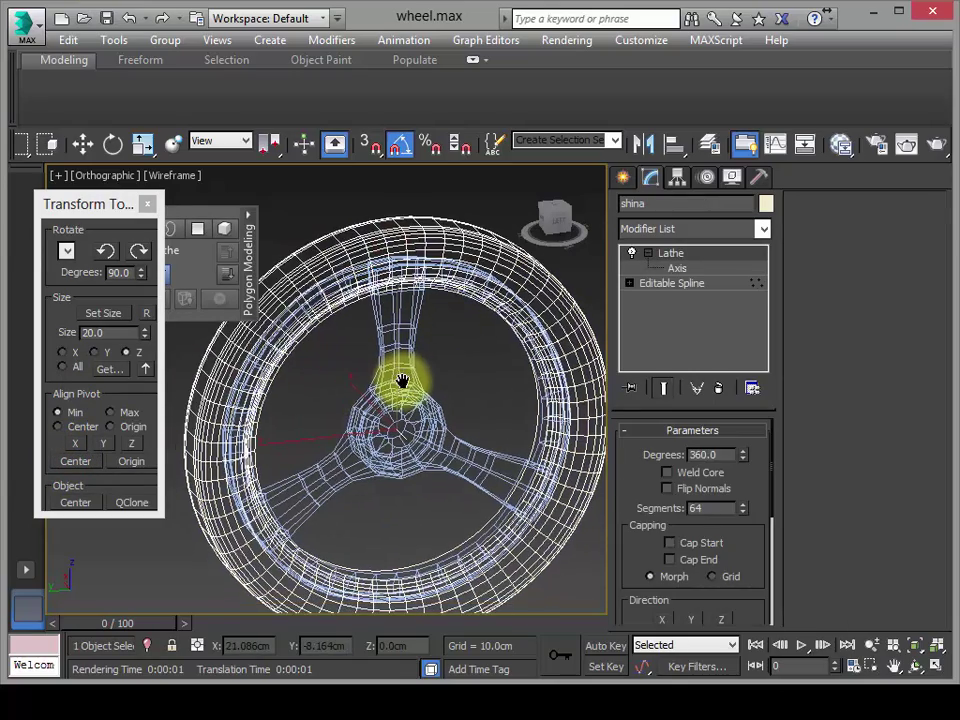
middle_click_drag(405, 400, 467, 257, "alt")
scroll(443, 363, "up", 3)
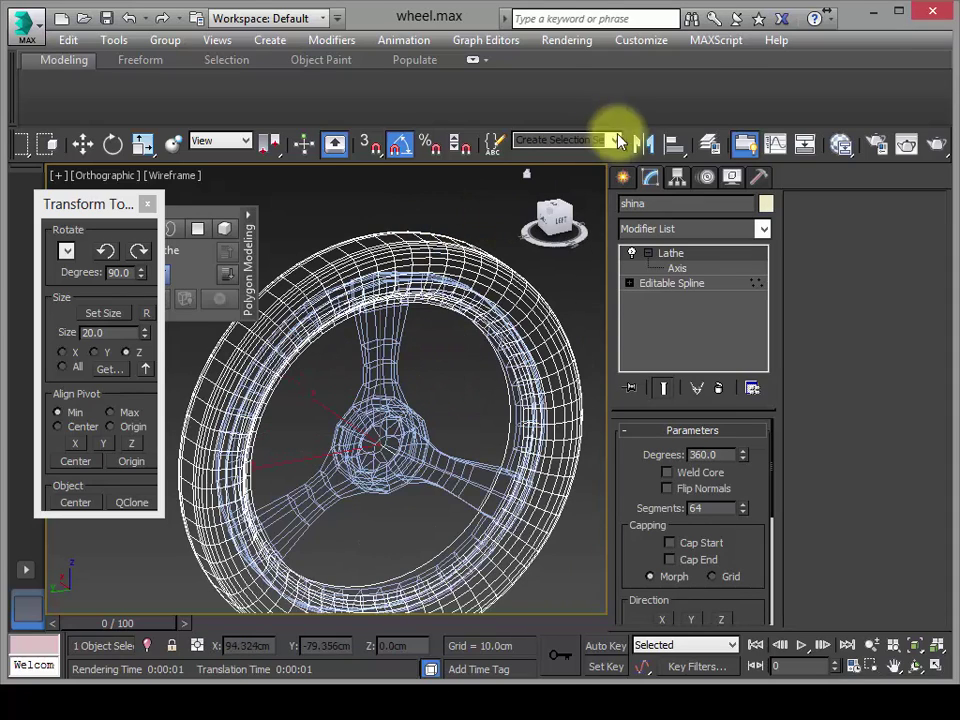
left_click(675, 144)
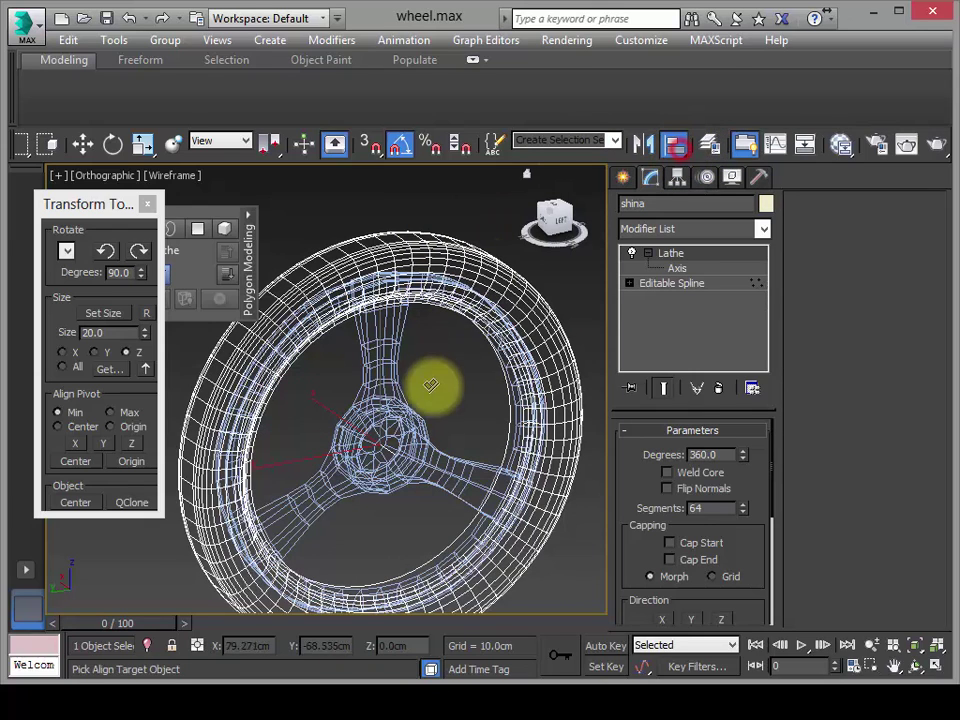
left_click(395, 410)
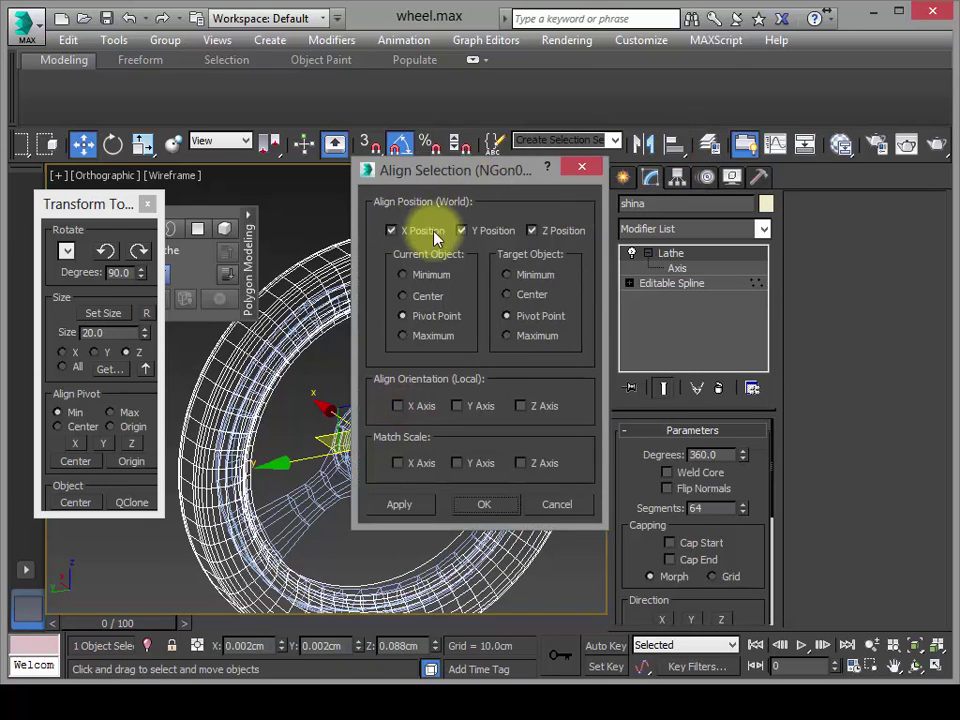
left_click(403, 298)
left_click(506, 294)
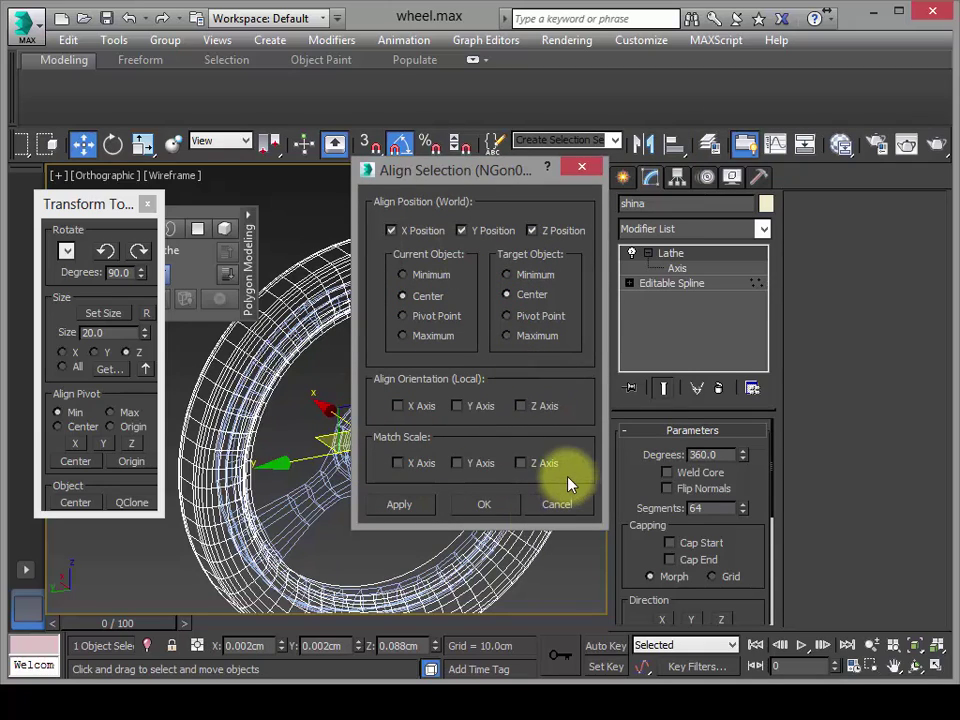
left_click(487, 505)
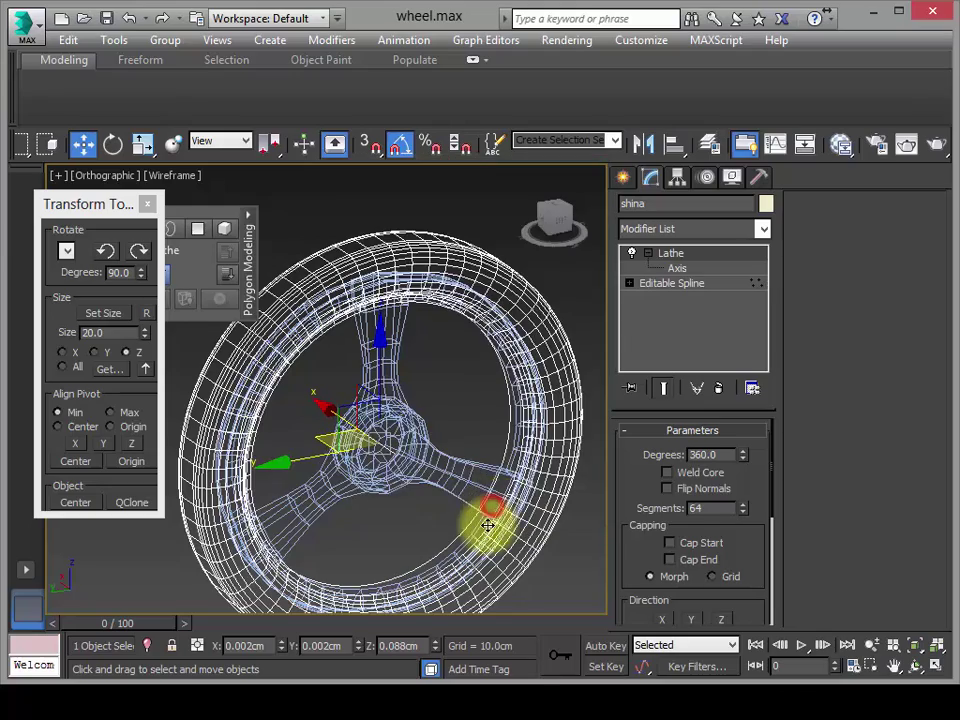
- Examine how the tire fits around the wheel, shaded and then in wireframe from the Front view
key("F3")
middle_click_drag(470, 522, 533, 505, "alt")
key("f")
key("z")
scroll(520, 490, "up", 3)
scroll(508, 470, "down", 2)
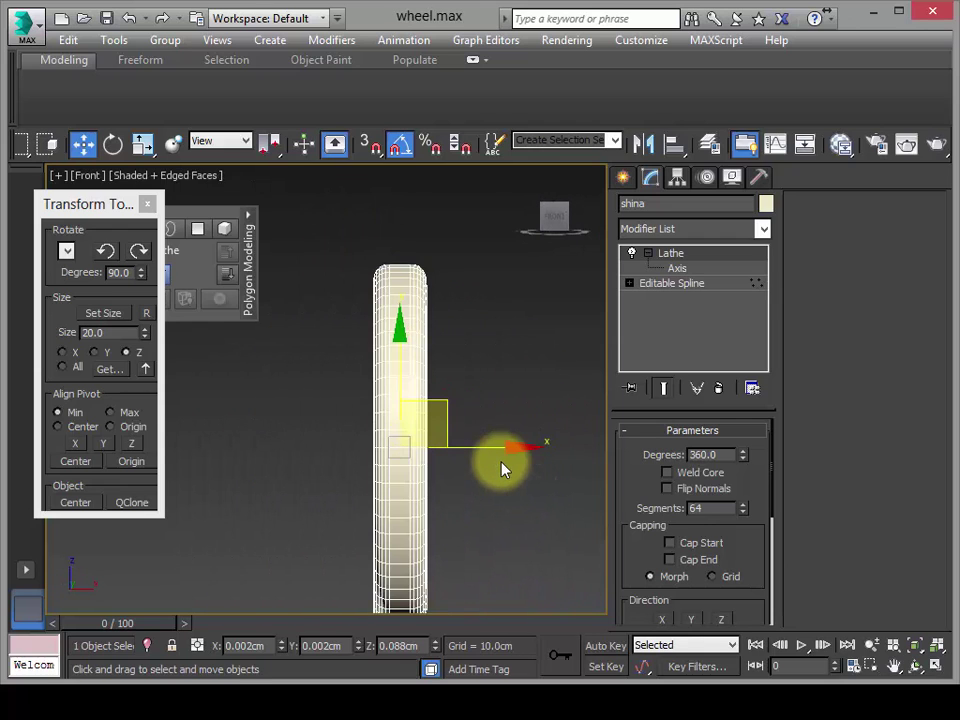
key("F3")
scroll(485, 430, "down", 2)
scroll(480, 415, "up", 2)
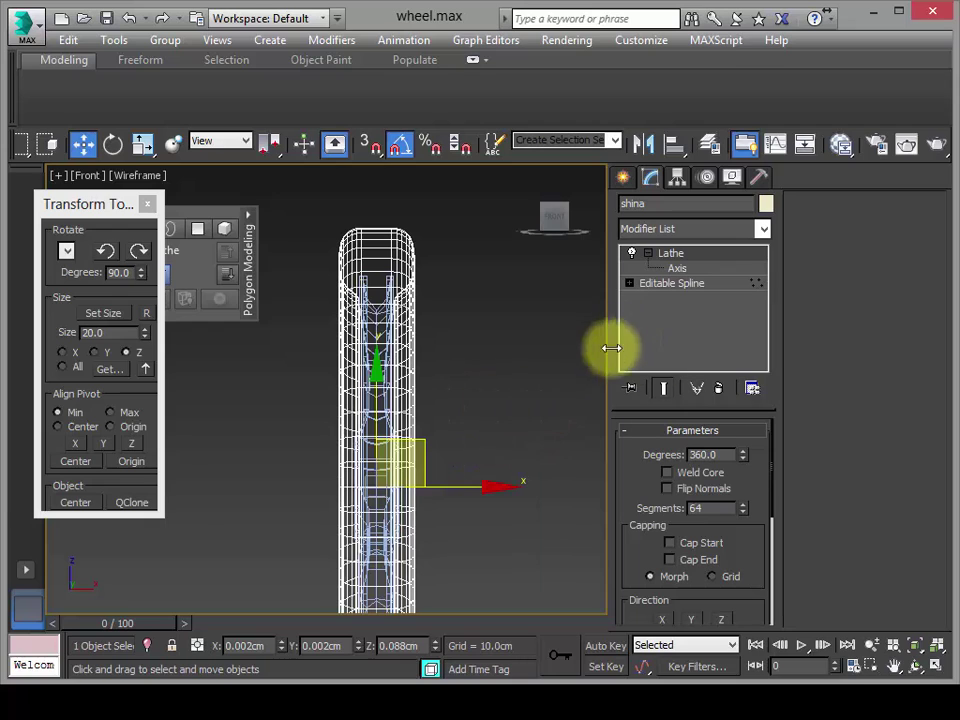
- Open the vertex level of the tire's Editable Spline with the end result hidden and show its profile in the Front view
left_click(662, 286)
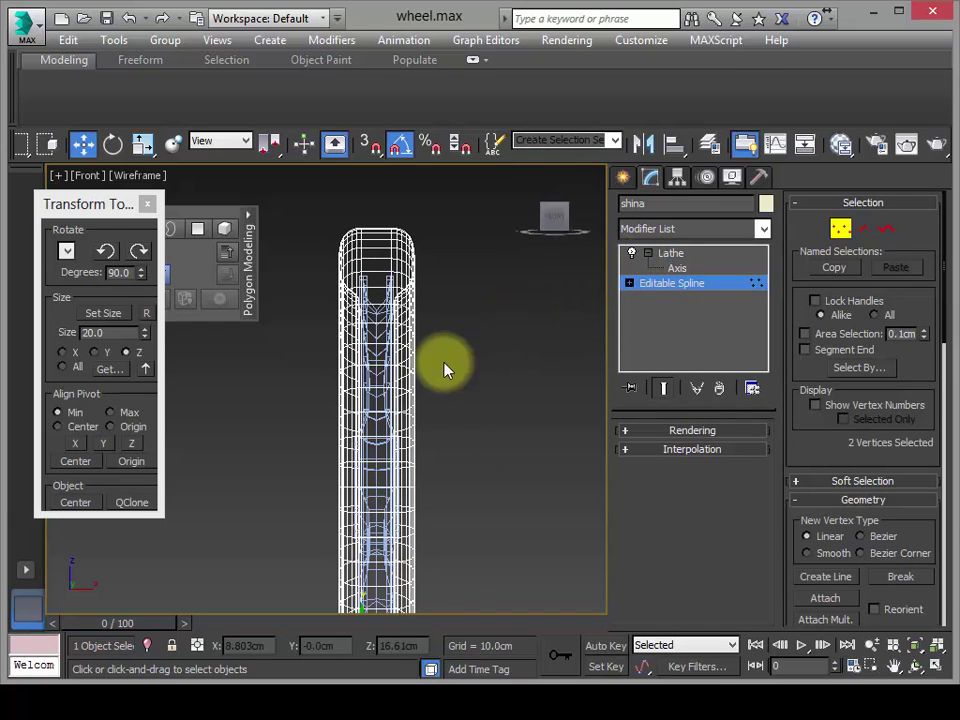
middle_click_drag(446, 370, 478, 340)
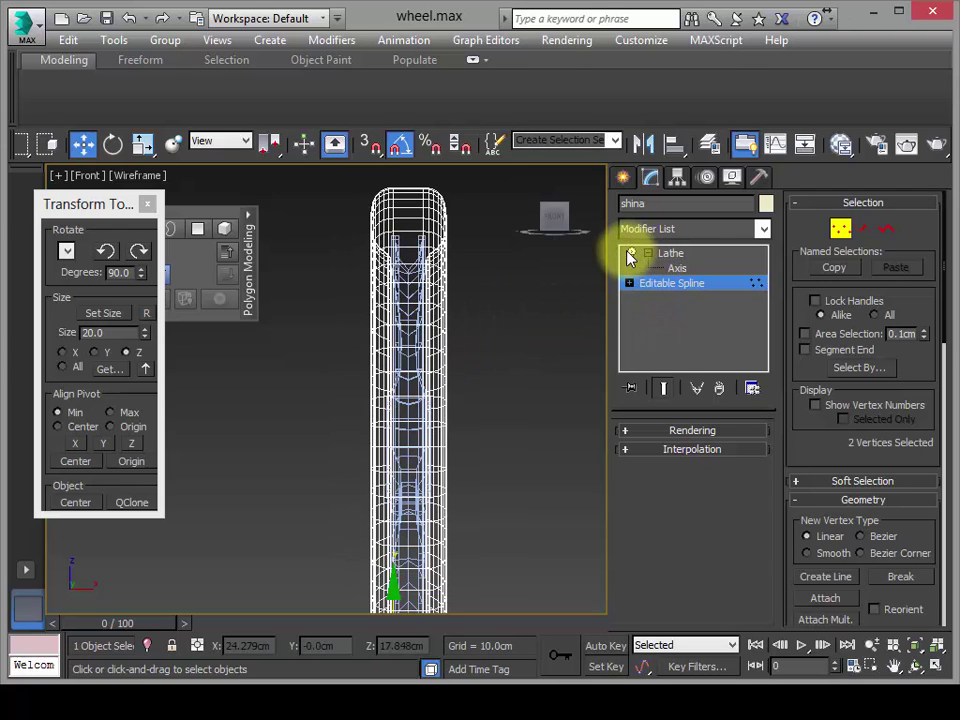
left_click(663, 388)
scroll(461, 328, "down", 3)
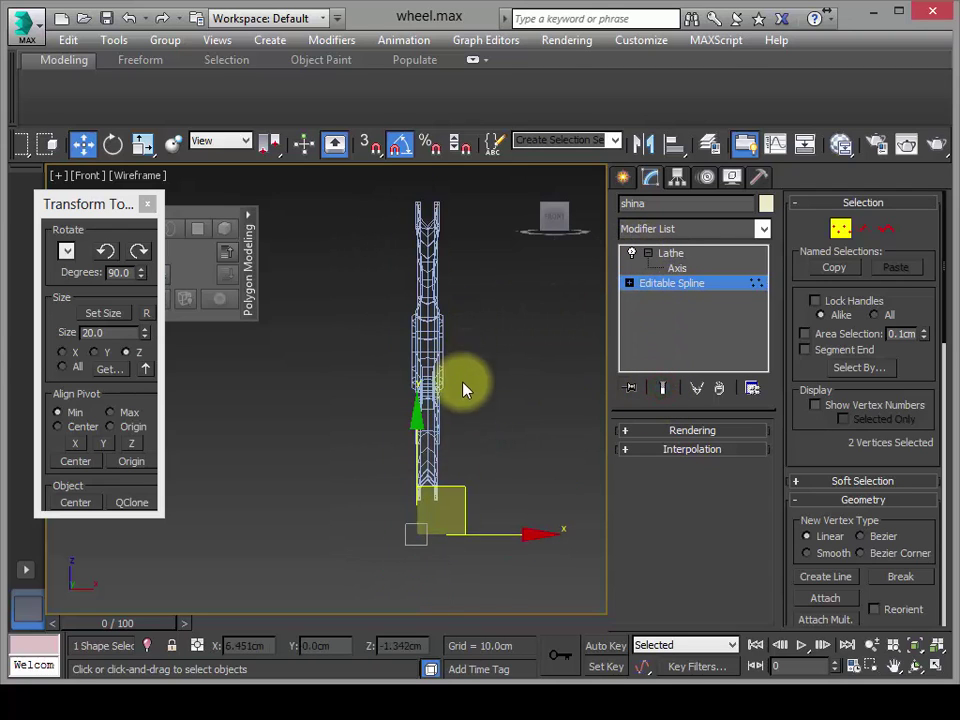
middle_click_drag(463, 386, 476, 480)
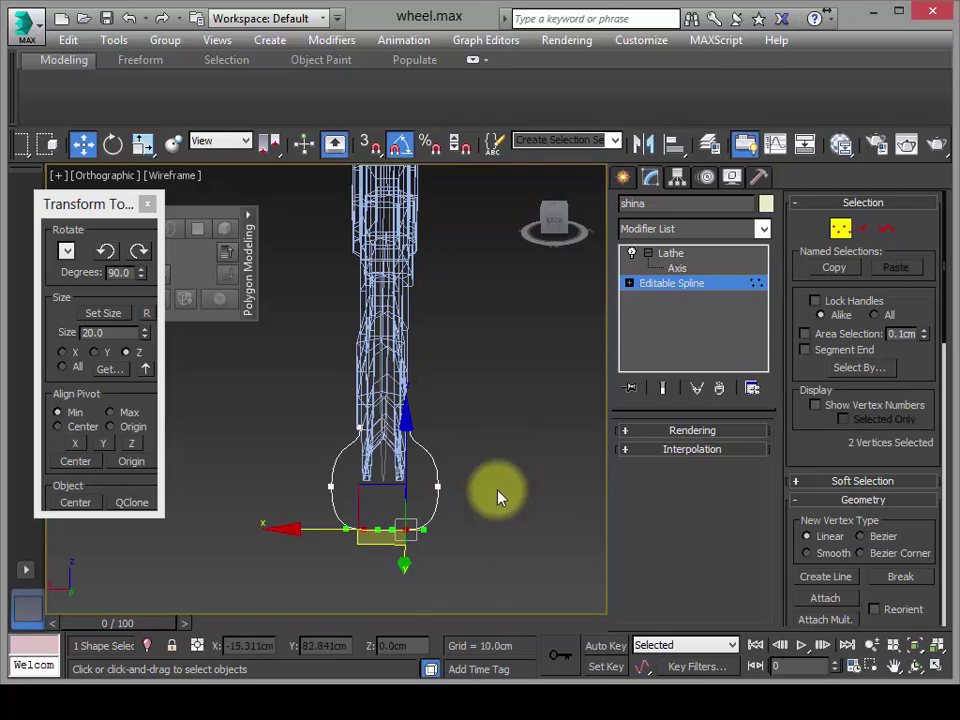
key("f")
scroll(489, 500, "up", 3)
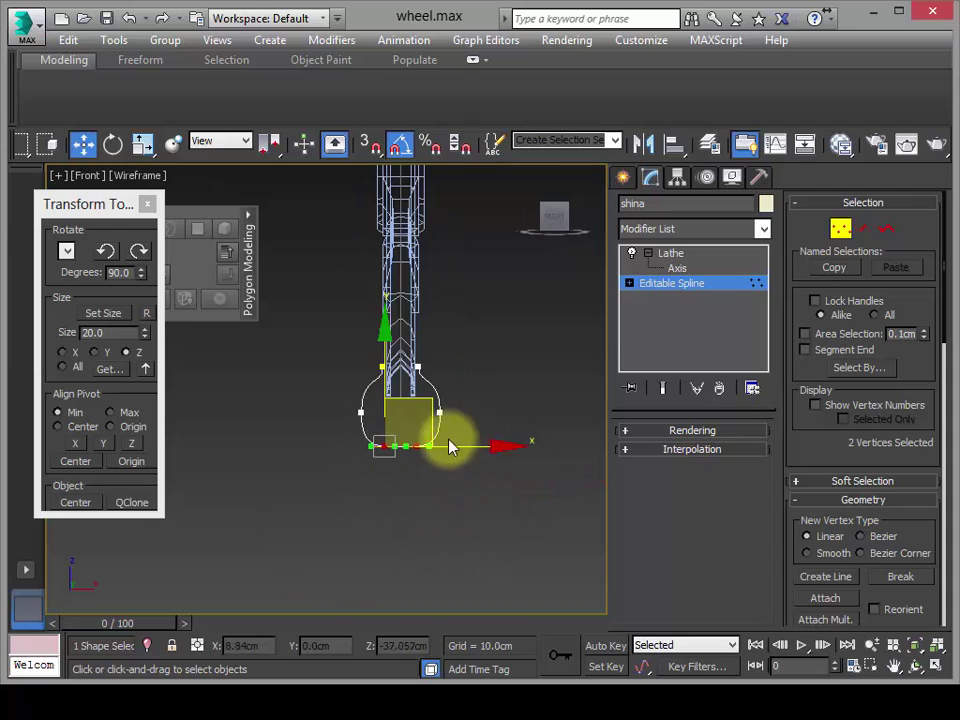
scroll(449, 447, "up", 5)
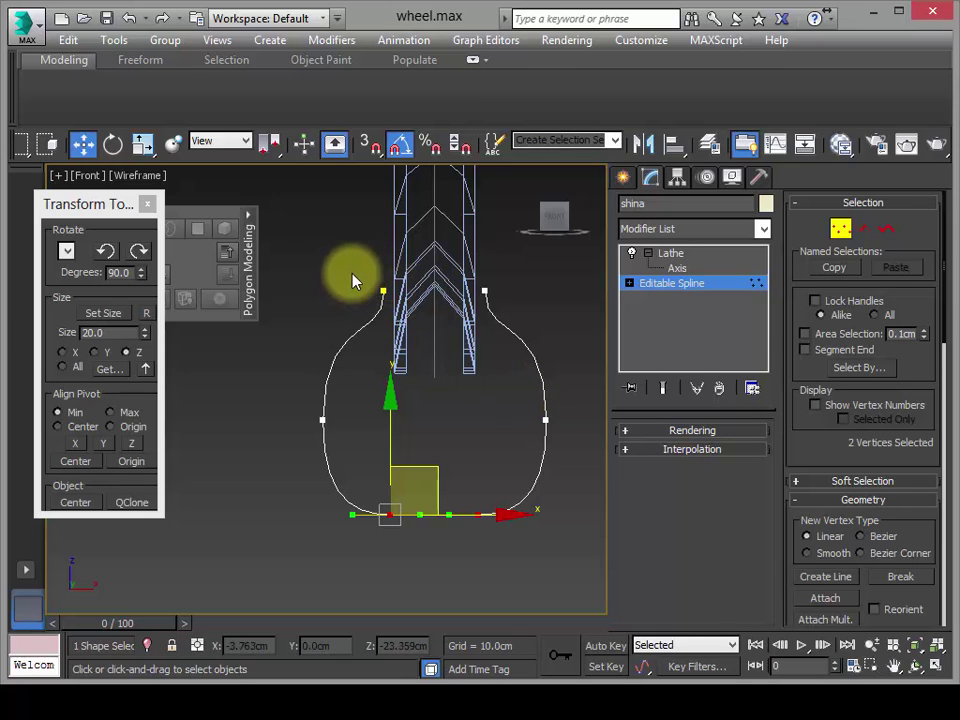
- Move the three vertices on the left half of the tire profile about 1.2 cm inward along X, then deselect them
left_click_drag(427, 560, 430, 548)
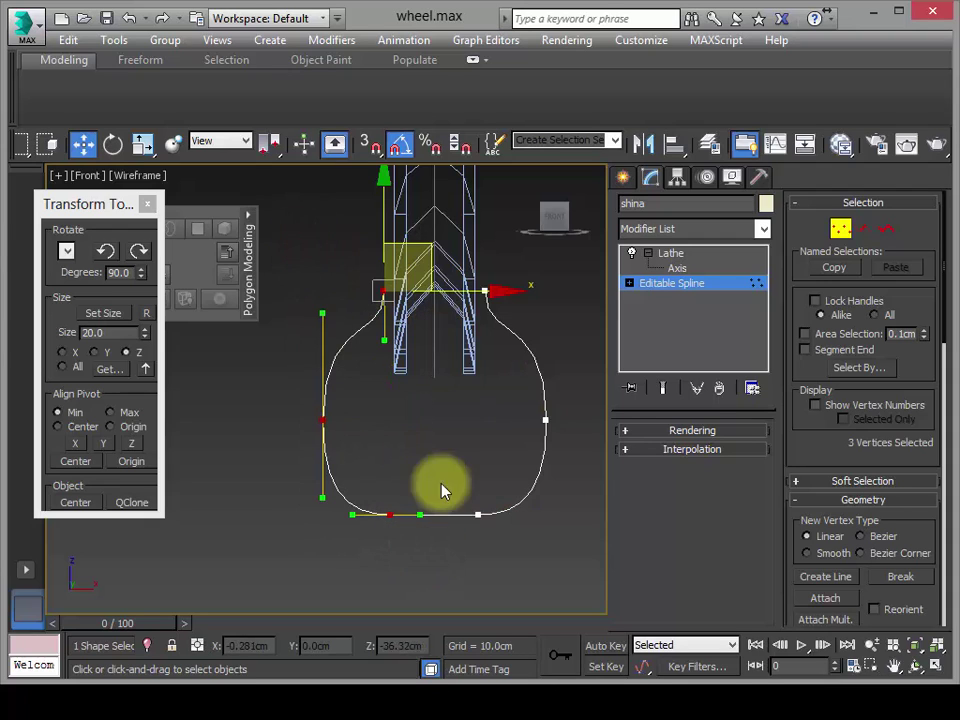
left_click_drag(451, 292, 476, 301)
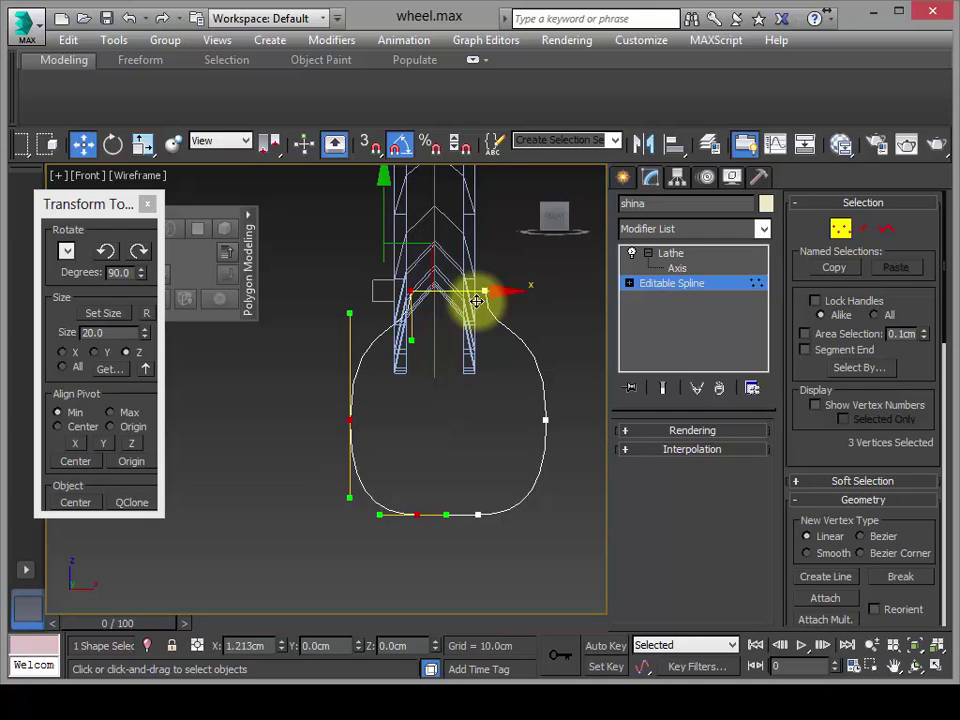
left_click(382, 404)
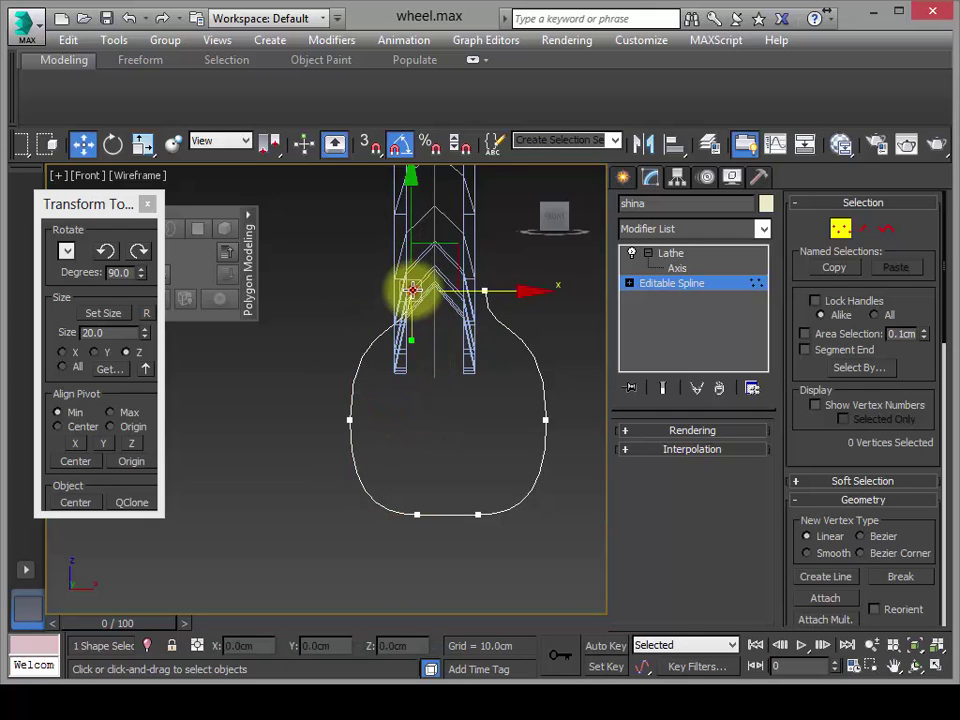
- Extend the tangent handle of the profile's upper left end vertex downward by about 5.9 cm
left_click(411, 290)
left_click(410, 202)
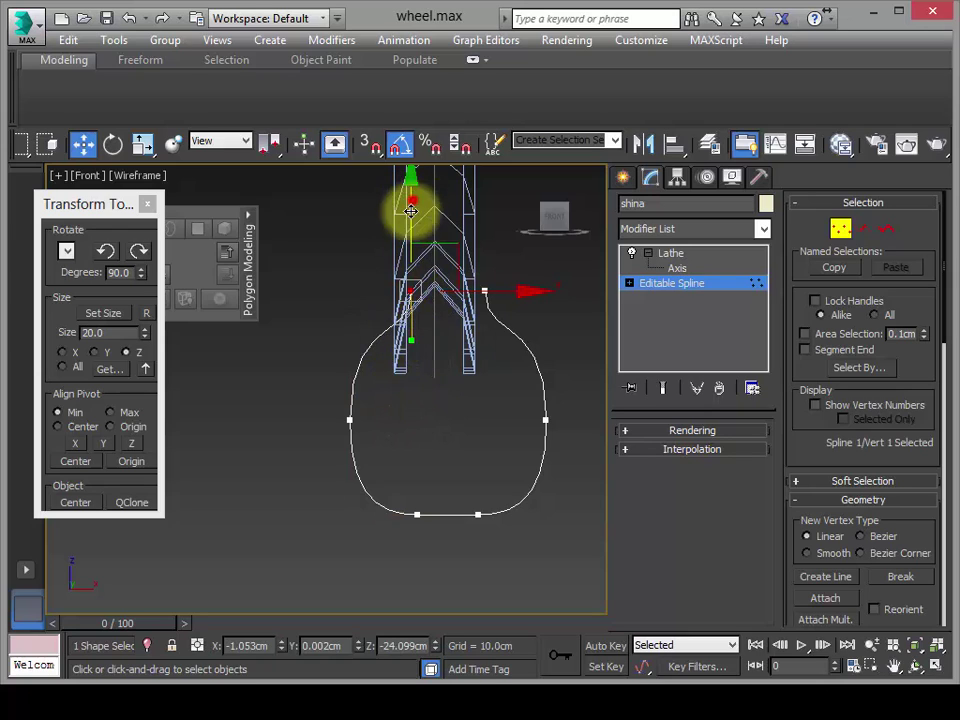
left_click_drag(411, 348, 415, 475)
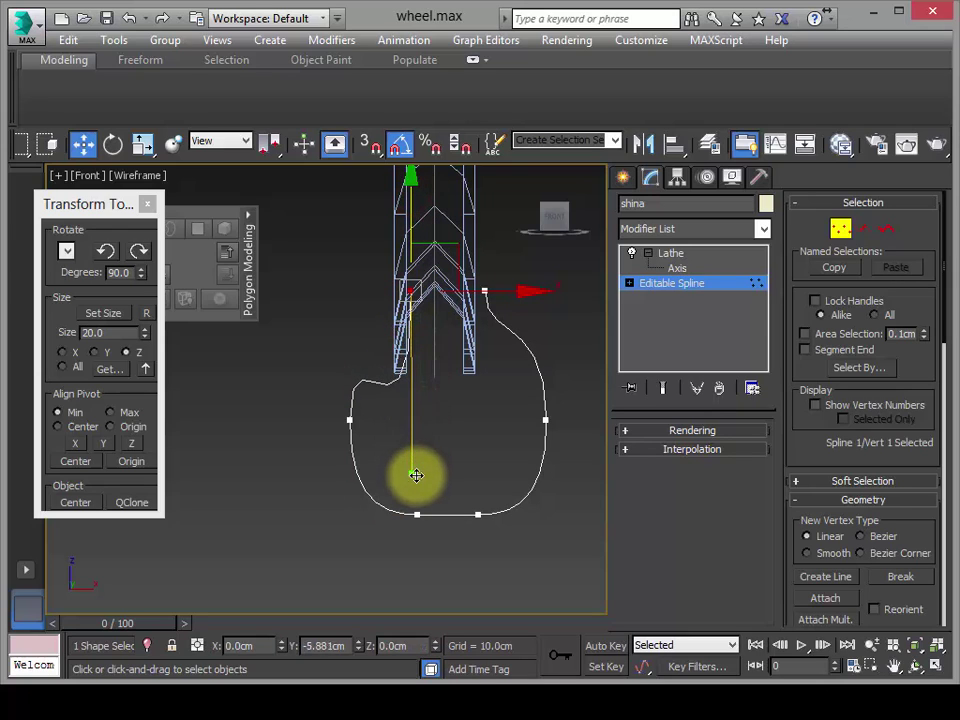
- Lower the profile's left side vertex to about Z -32.37 cm, try raising it slightly and undo that move
left_click(349, 418)
left_click_drag(348, 332, 358, 450)
key("r")
key("w")
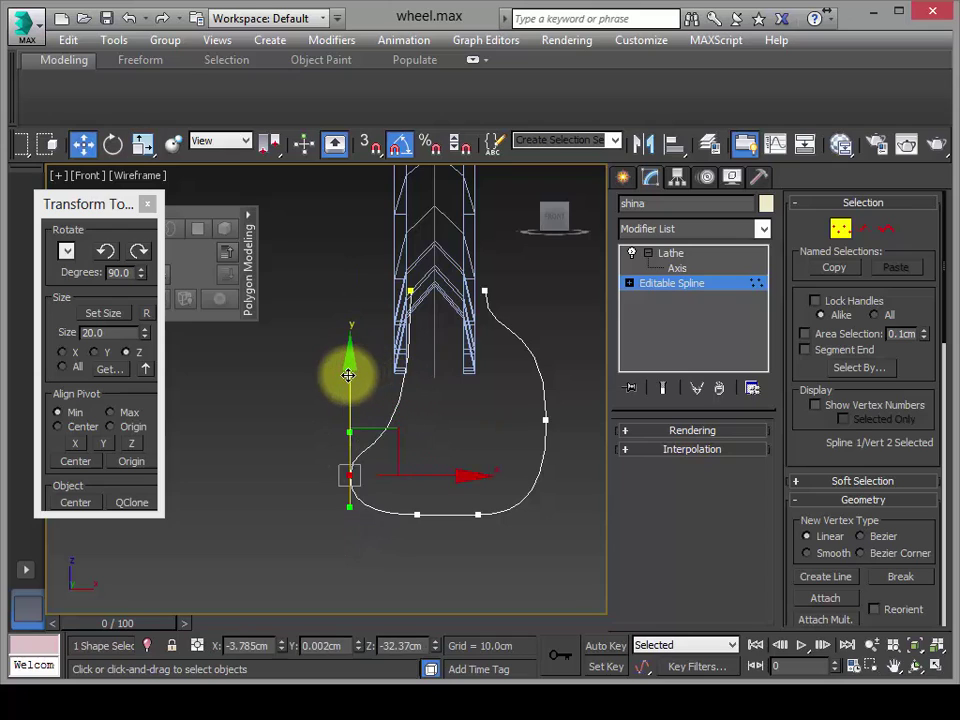
left_click_drag(347, 376, 368, 347)
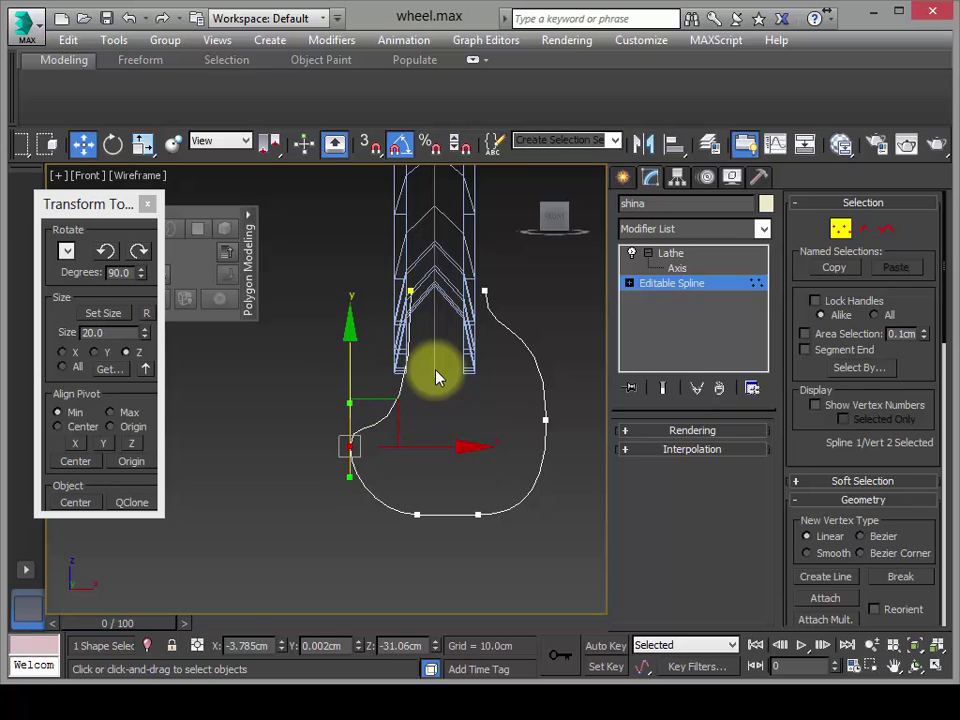
key("ctrl+z")
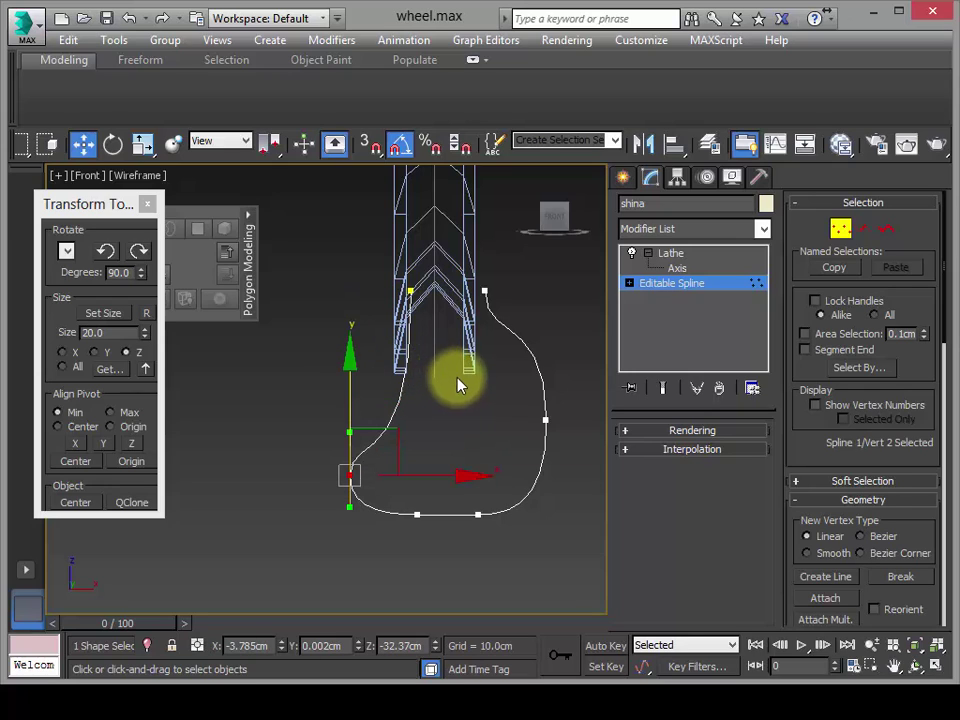
- Move the left side vertex to about X -2.28 cm, Z -30.51 cm and change it to a type without tangent handles
left_click(412, 291)
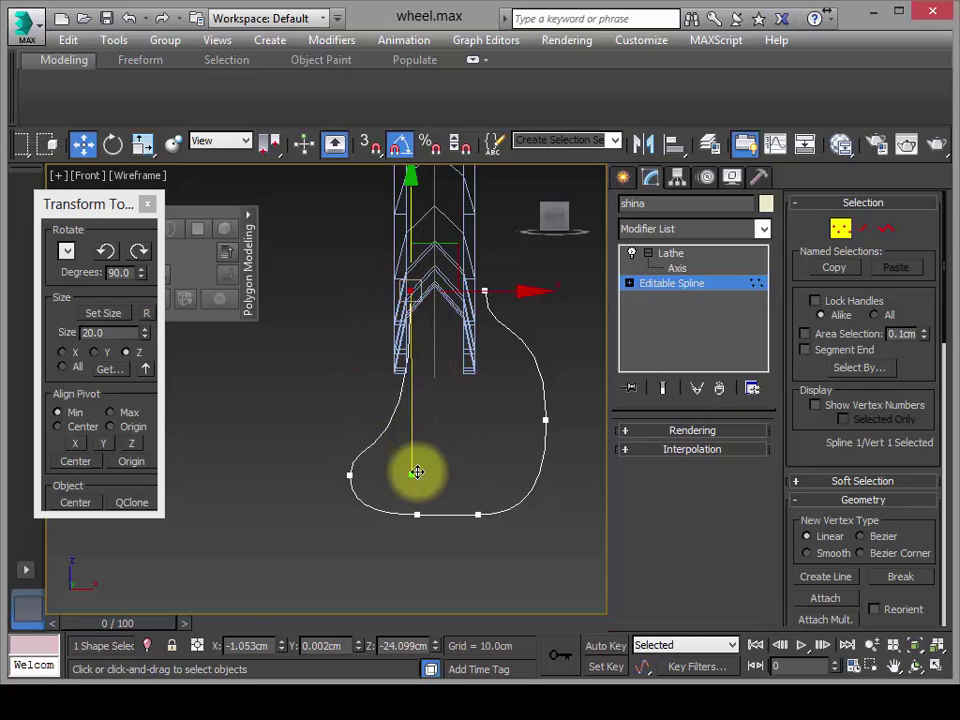
left_click(350, 478, "ctrl")
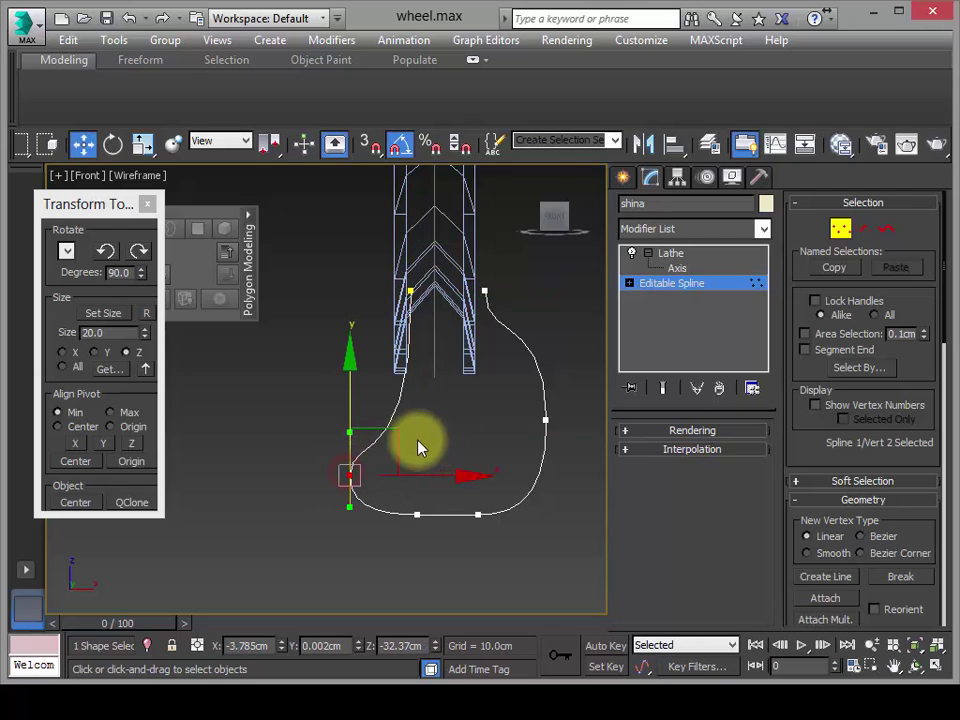
left_click_drag(396, 429, 416, 396)
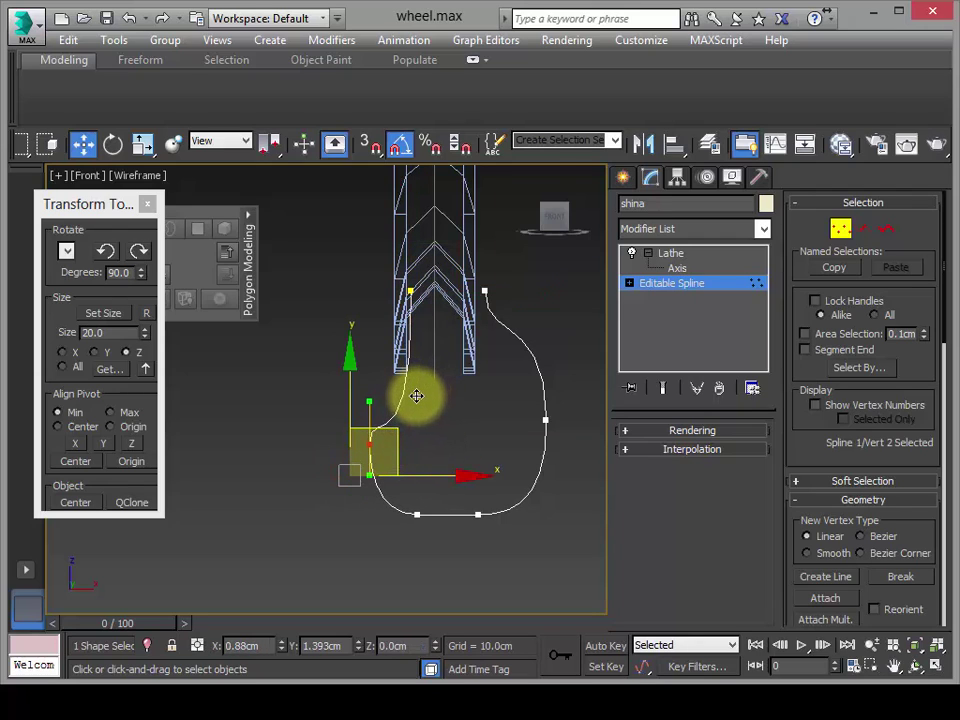
right_click(366, 440)
left_click(333, 328)
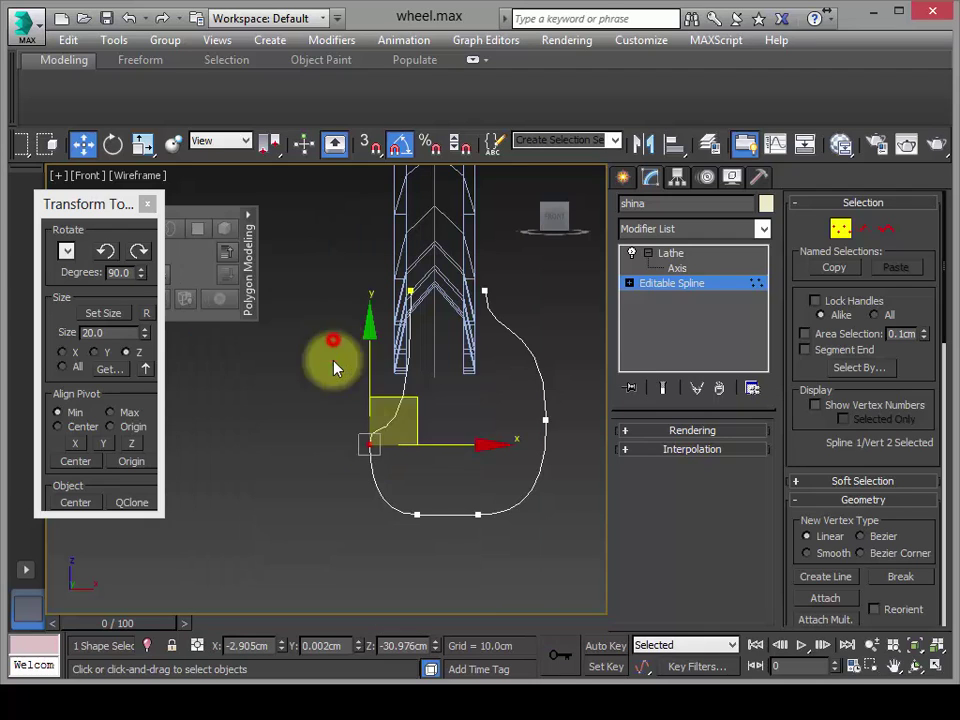
mouse_move(403, 396)
left_mouse_down()
mouse_move(404, 414)
mouse_move(414, 384)
left_mouse_up()
scroll(437, 457, "up", 3)
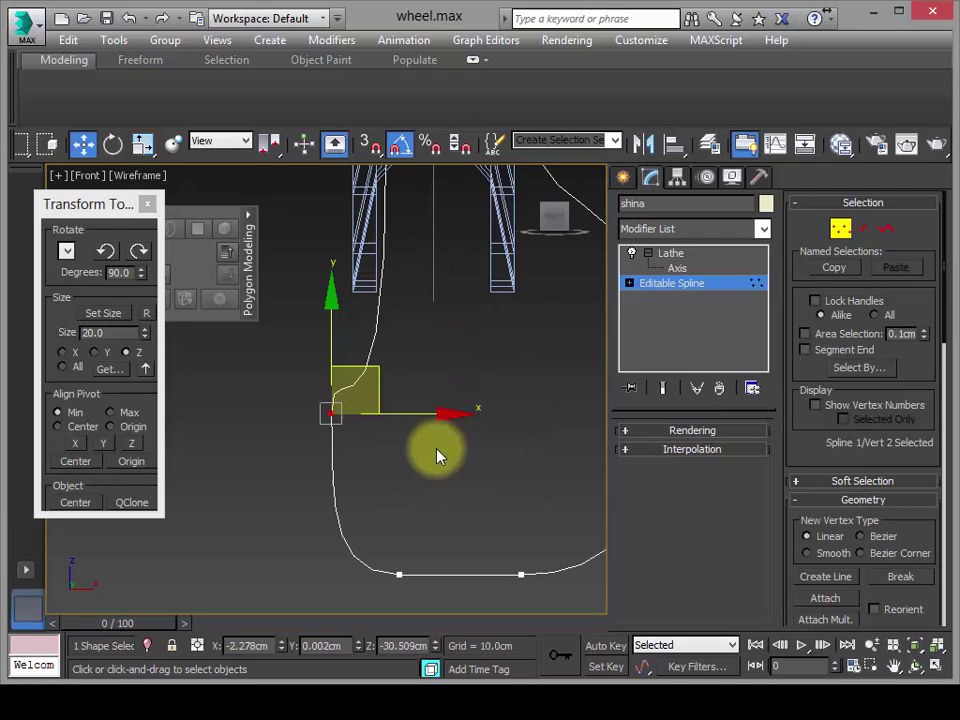
middle_click_drag(400, 415, 446, 470)
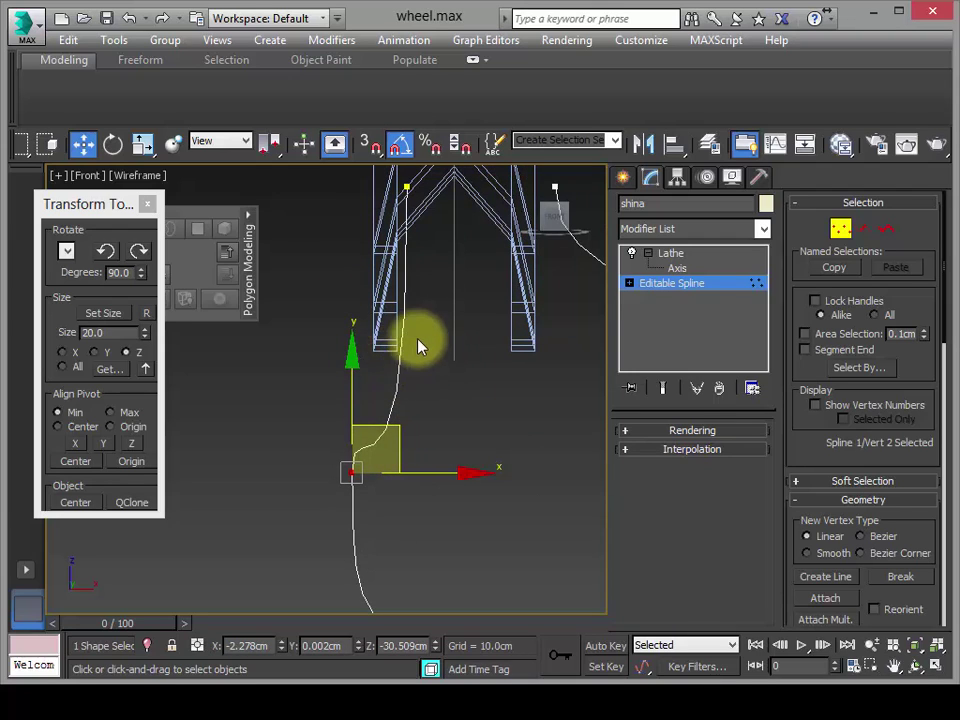
- Move the tire profile's upper left end vertex to about X -1.12 cm, Z -24.50 cm
left_click(407, 189)
middle_click_drag(407, 189, 458, 316)
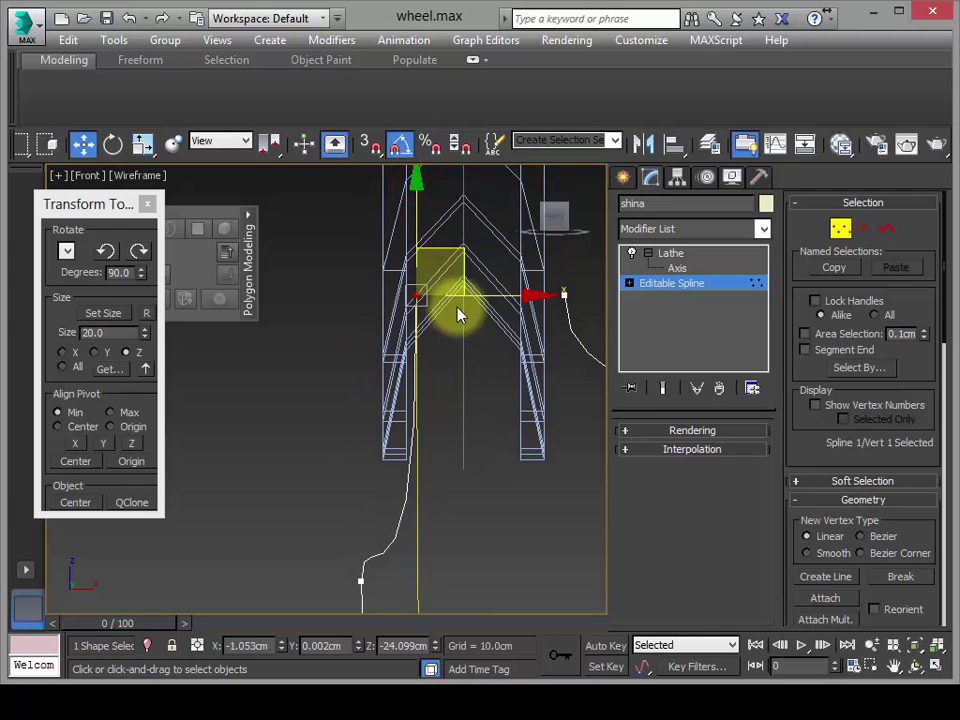
left_click_drag(454, 298, 453, 300)
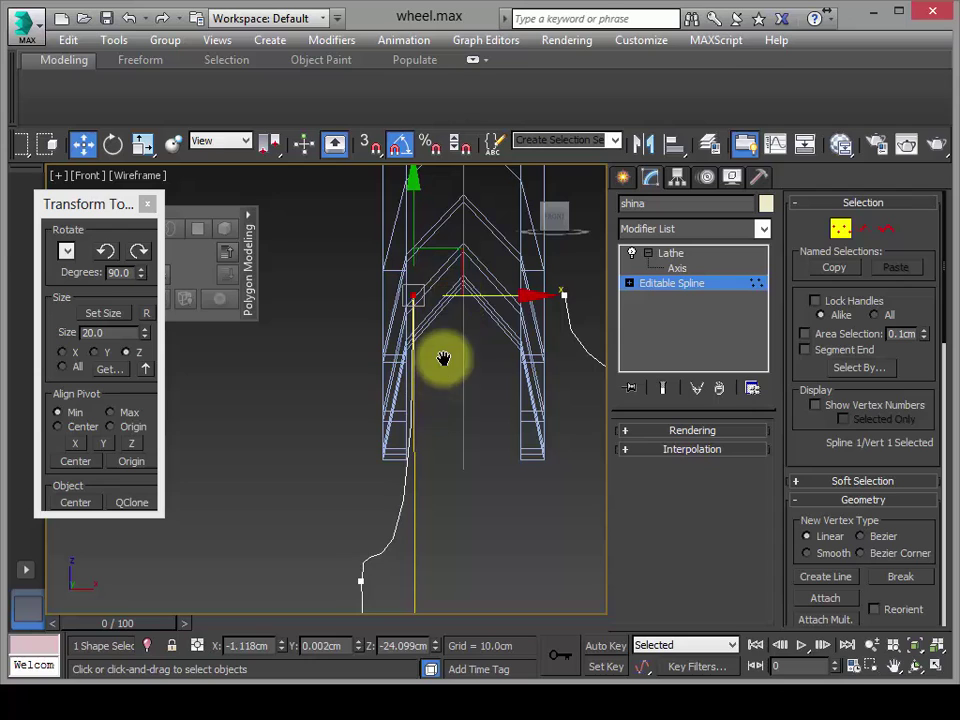
middle_click_drag(444, 358, 439, 306)
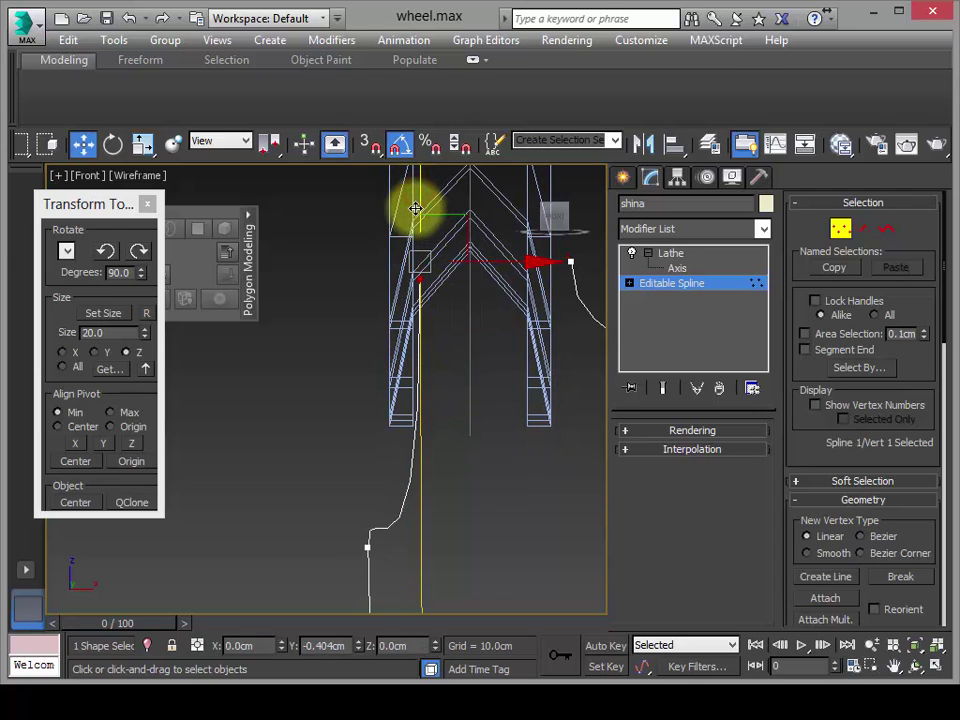
middle_click_drag(515, 460, 519, 354)
- Convert the profile's left side vertex from Smooth to Bezier Corner
left_click(383, 430)
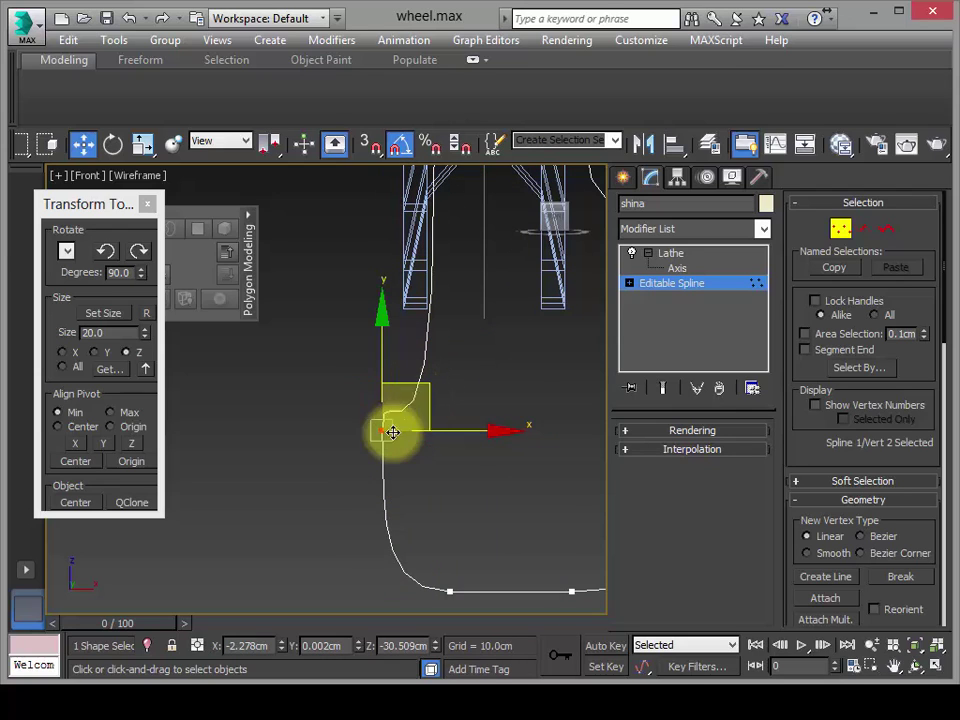
right_click(382, 431)
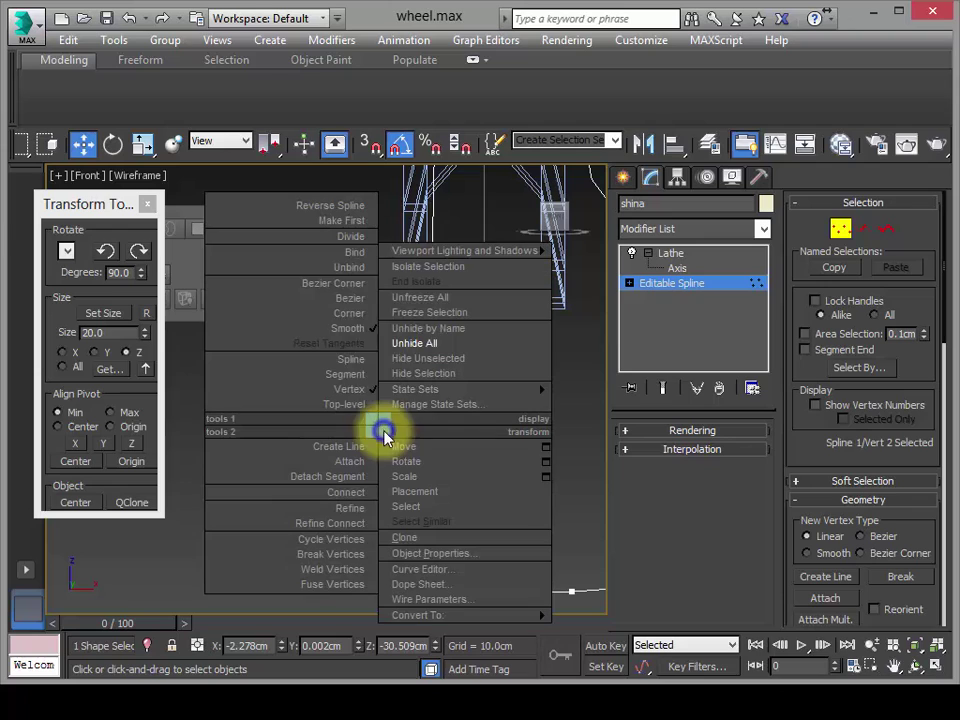
left_click(352, 285)
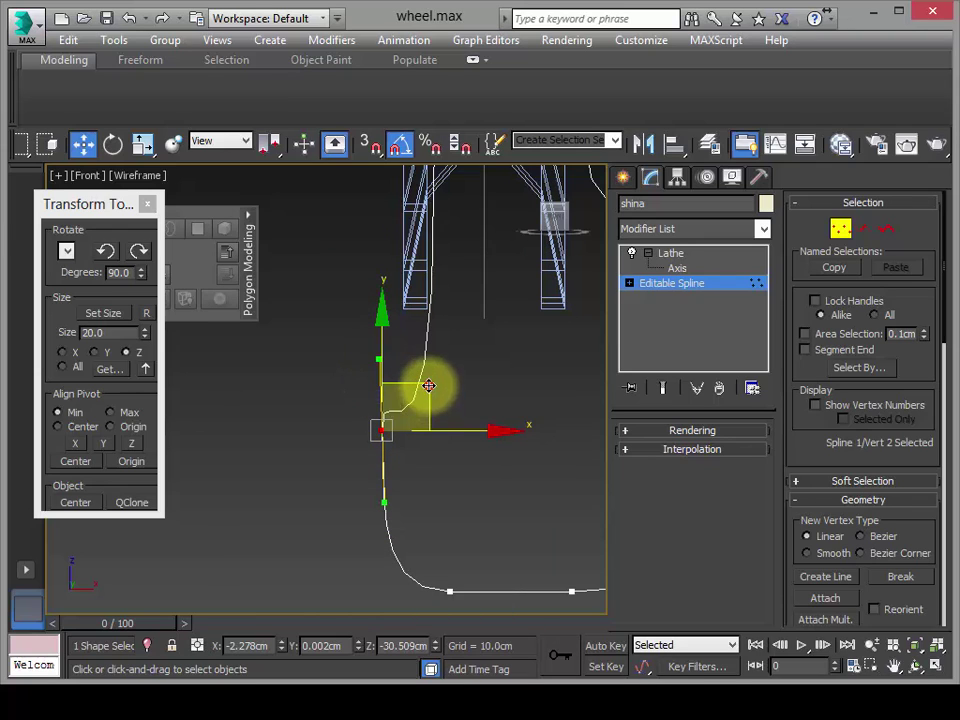
- Shorten the lower tangent handle of the profile's upper left end vertex by about 1.6 cm
middle_click_drag(453, 304, 461, 386)
left_click(446, 246)
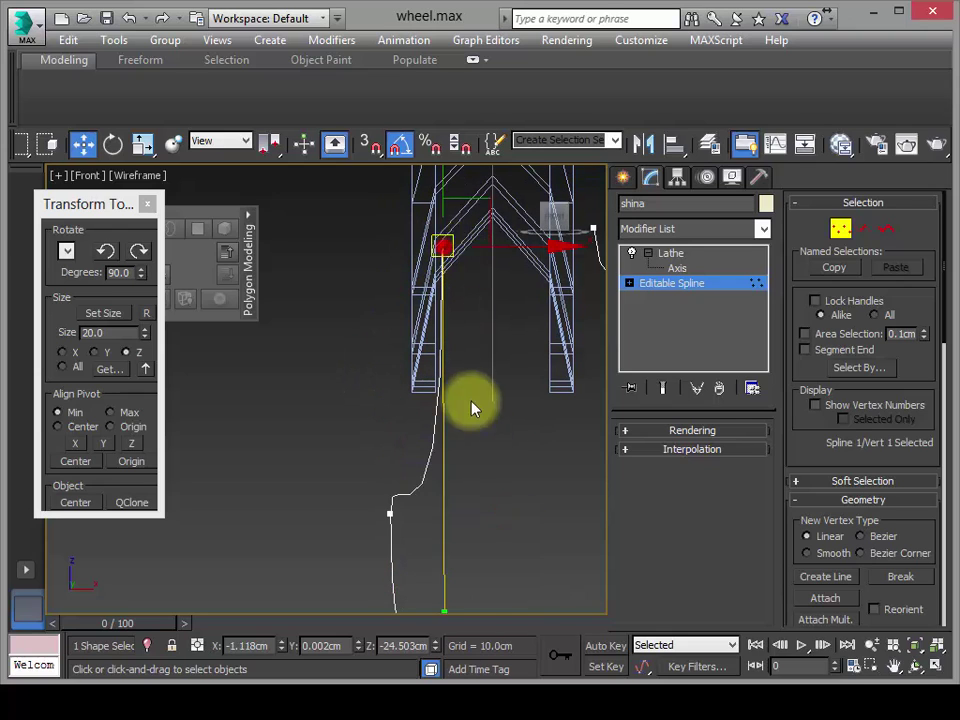
middle_click_drag(486, 523, 469, 483)
left_click_drag(426, 572, 432, 498)
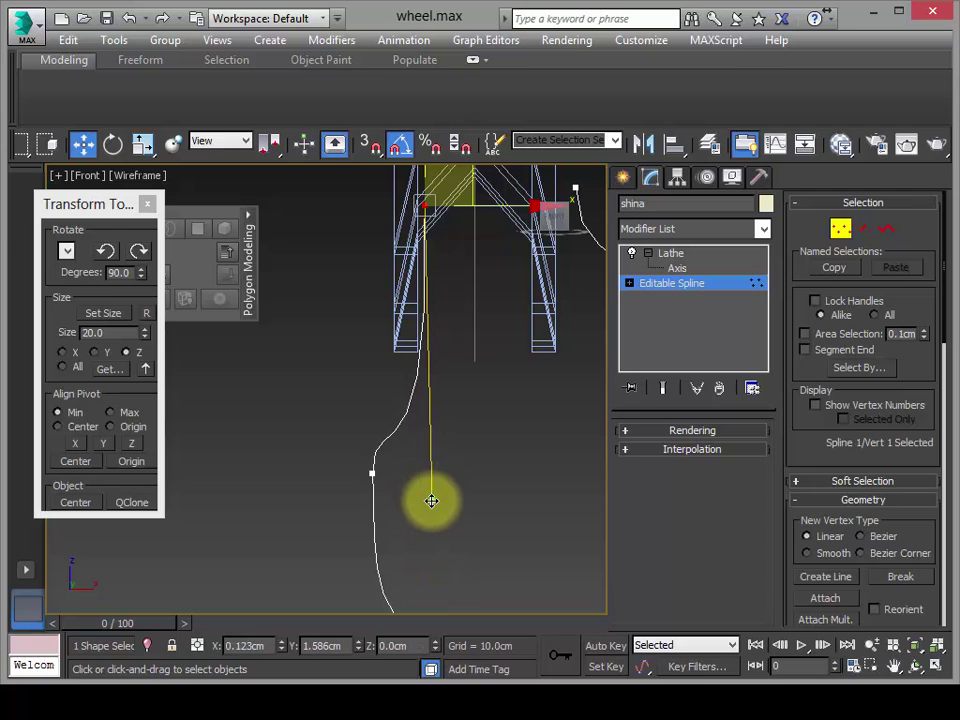
- Adjust the height of the profile's left side vertex to about Z -30.74 cm
left_click(371, 473)
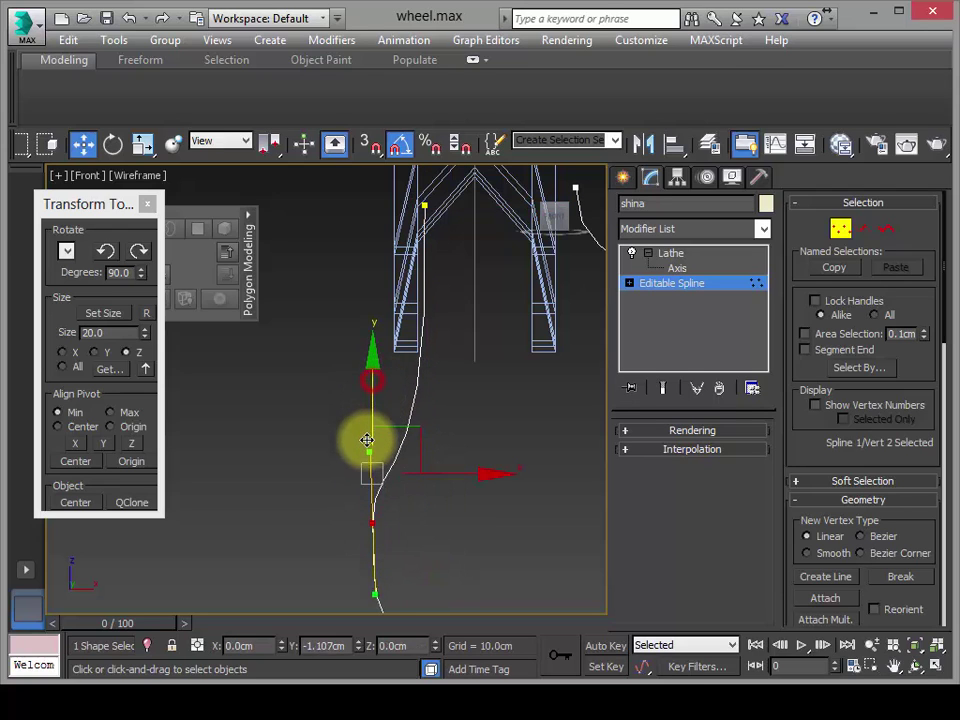
middle_click_drag(368, 440, 411, 437)
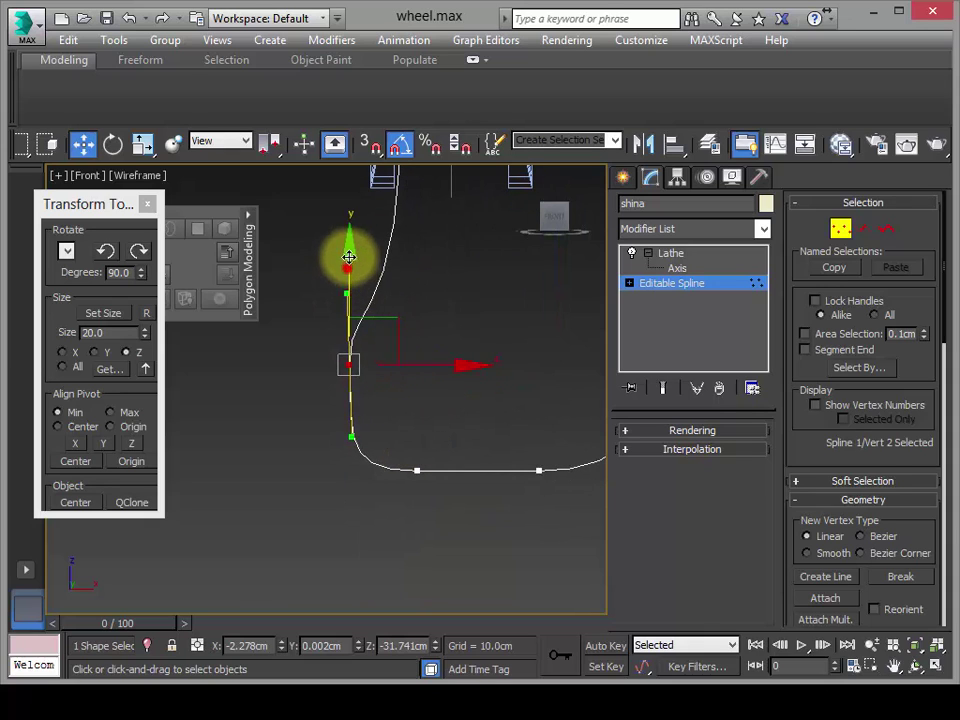
left_click_drag(346, 268, 353, 185)
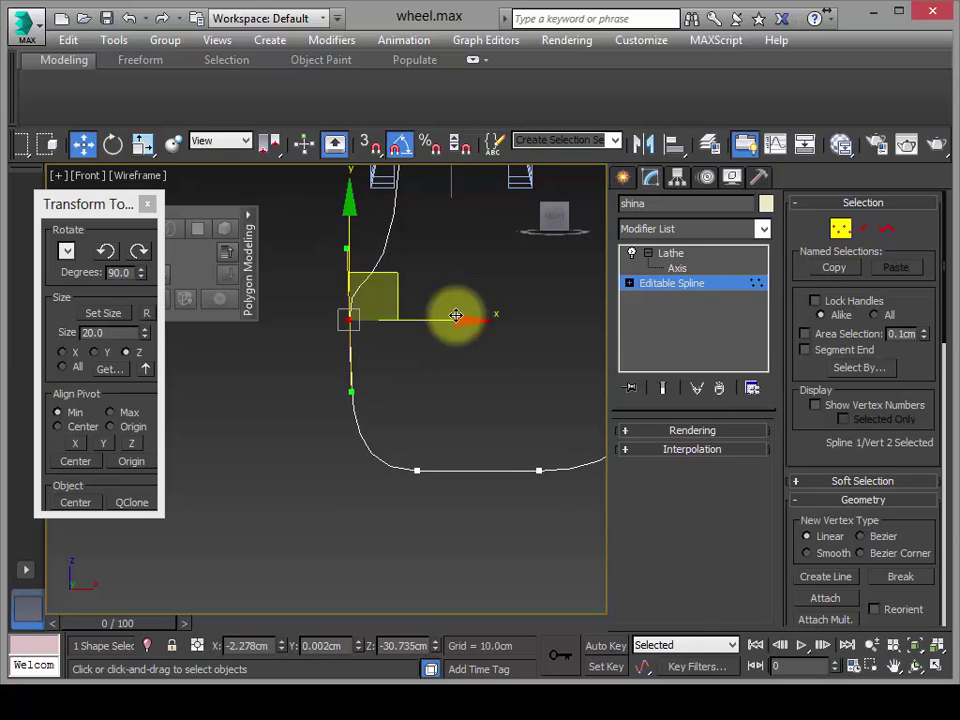
- Delete the three segments forming the right half and the bottom edge of the tire profile
scroll(427, 383, "down", 2)
middle_click_drag(429, 386, 397, 466)
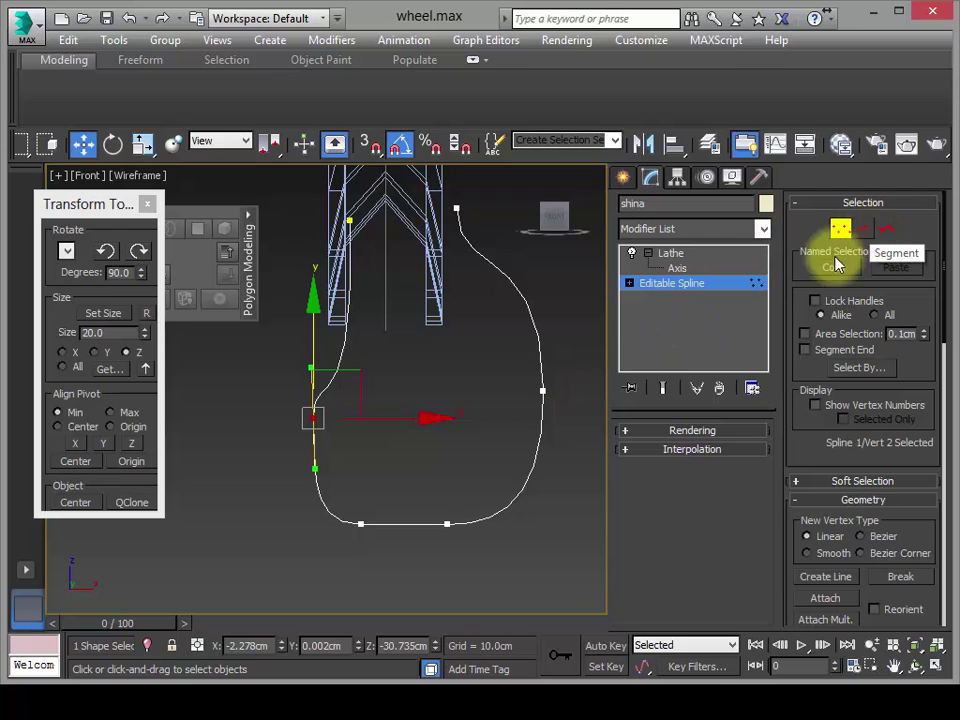
left_click(862, 229)
middle_click_drag(478, 437, 424, 440)
left_click_drag(343, 200, 563, 558)
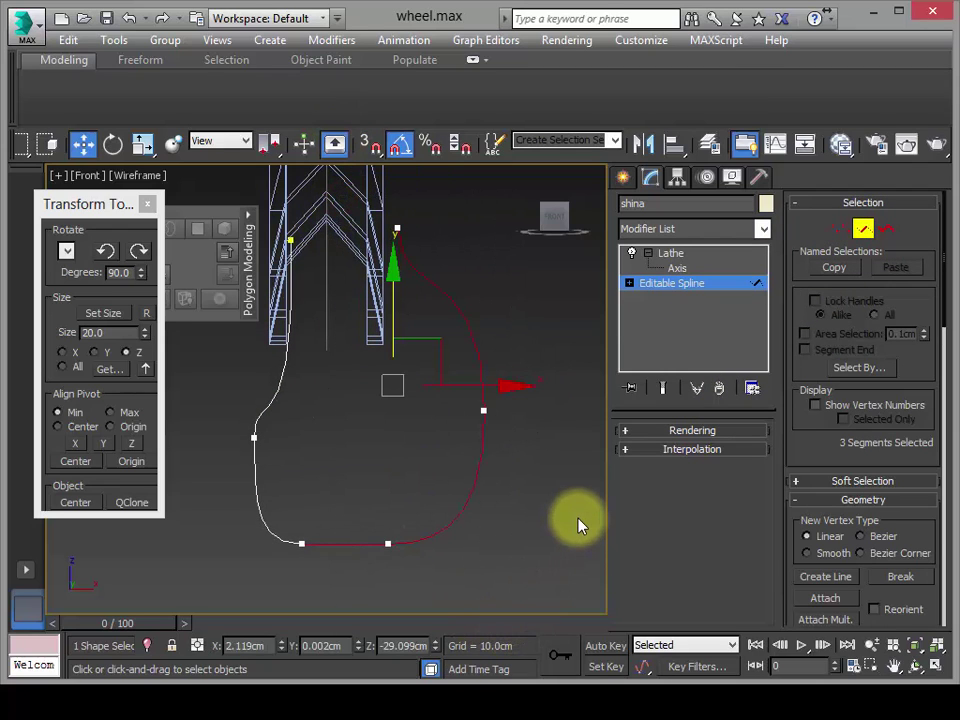
key("Delete")
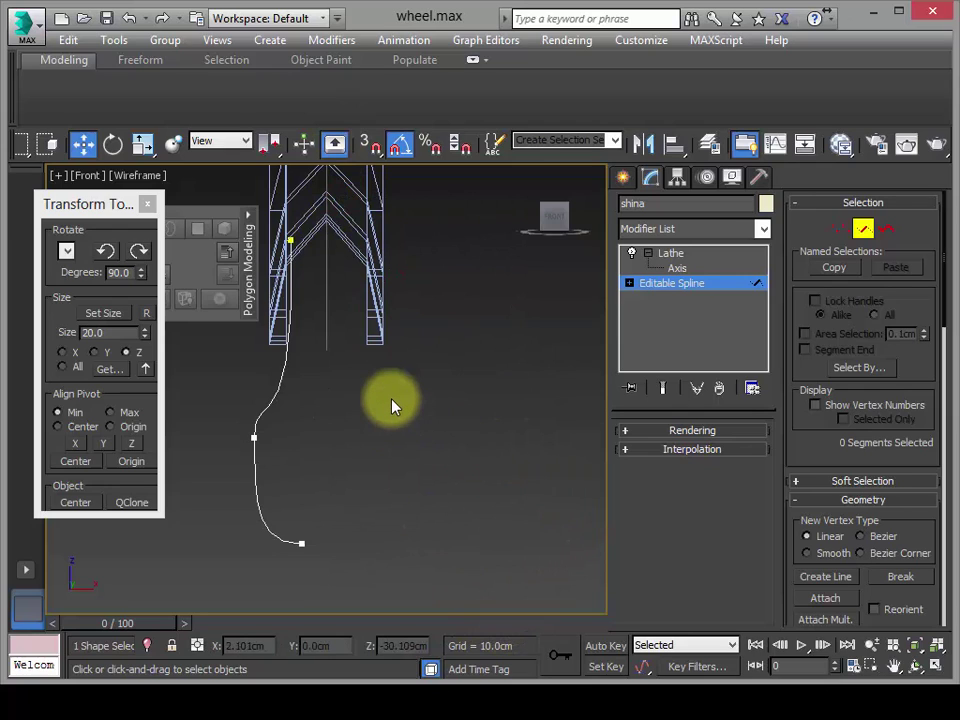
middle_click_drag(394, 403, 440, 413)
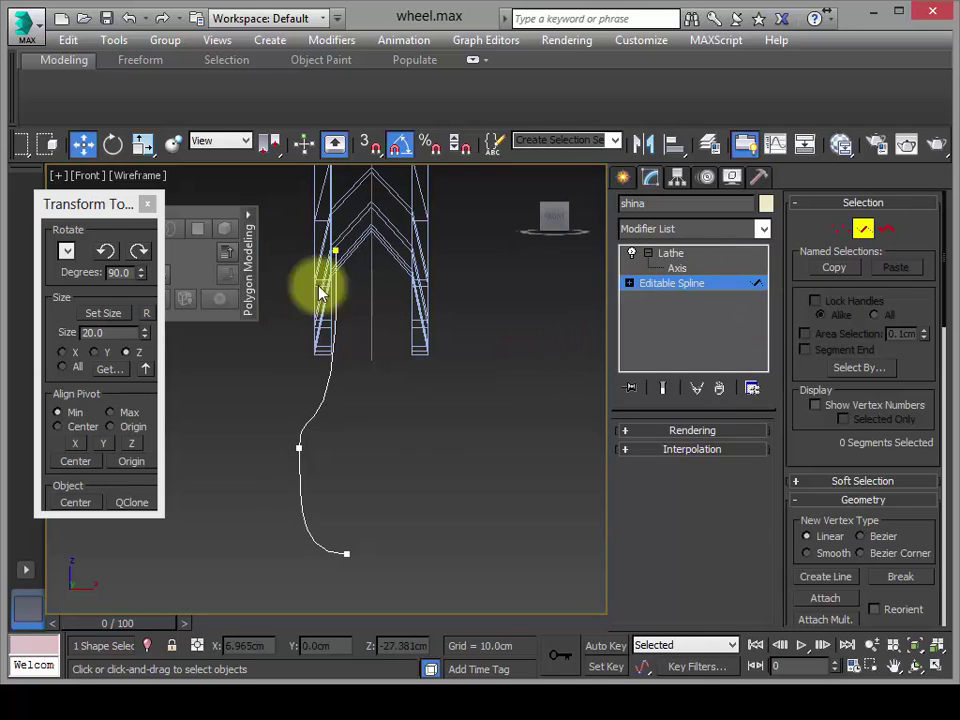
left_click(330, 378)
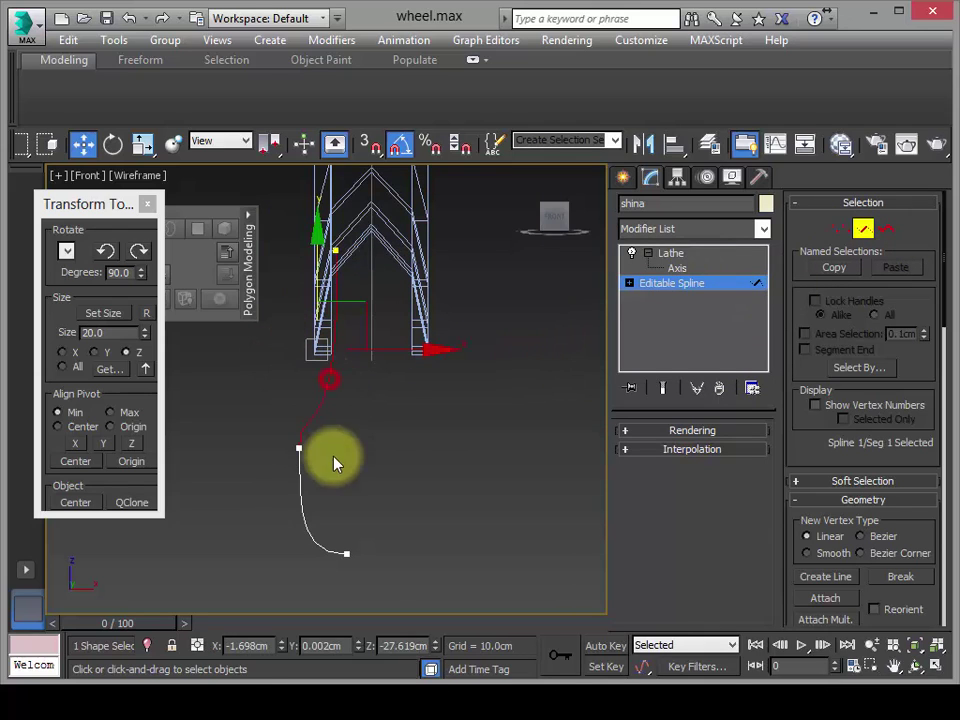
left_click(300, 497, "ctrl")
scroll(797, 531, "down", 10)
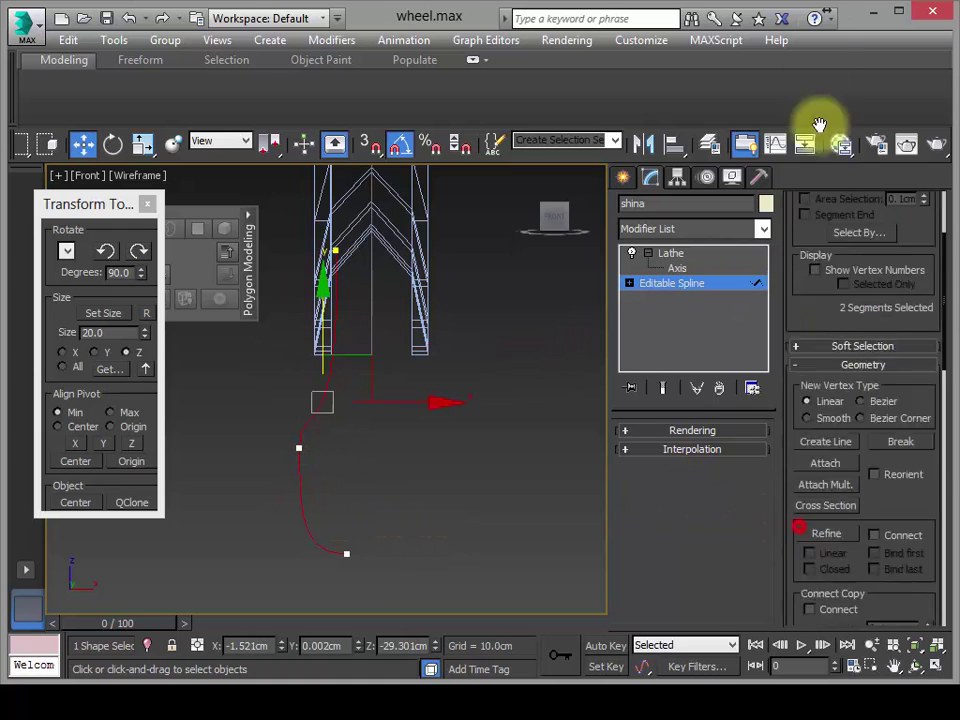
scroll(836, 336, "down", 5)
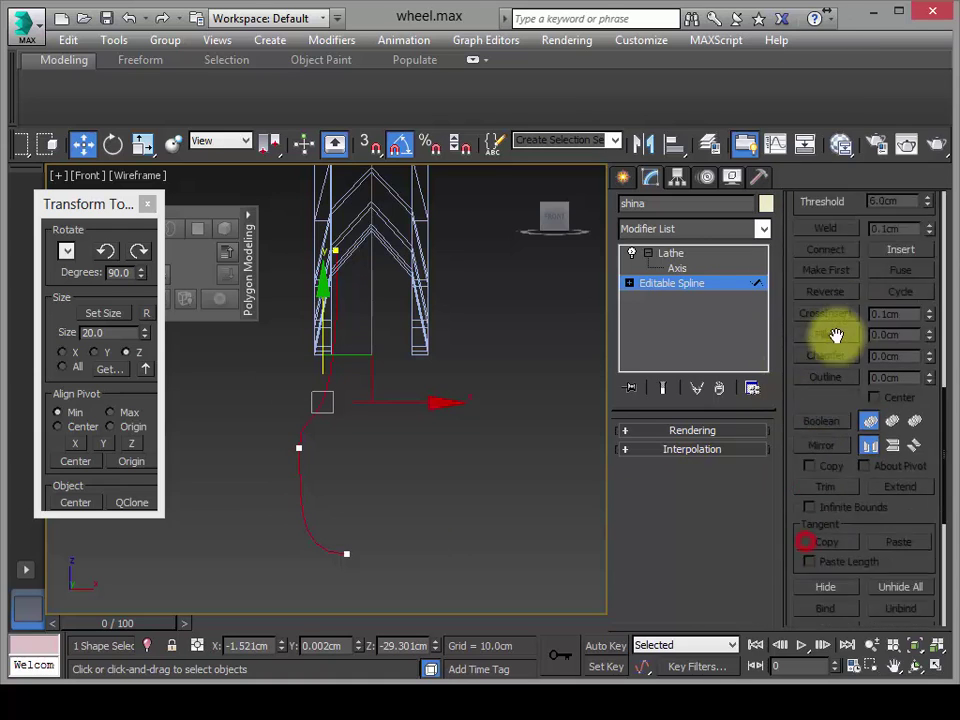
scroll(827, 390, "up", 10)
scroll(765, 315, "up", 5)
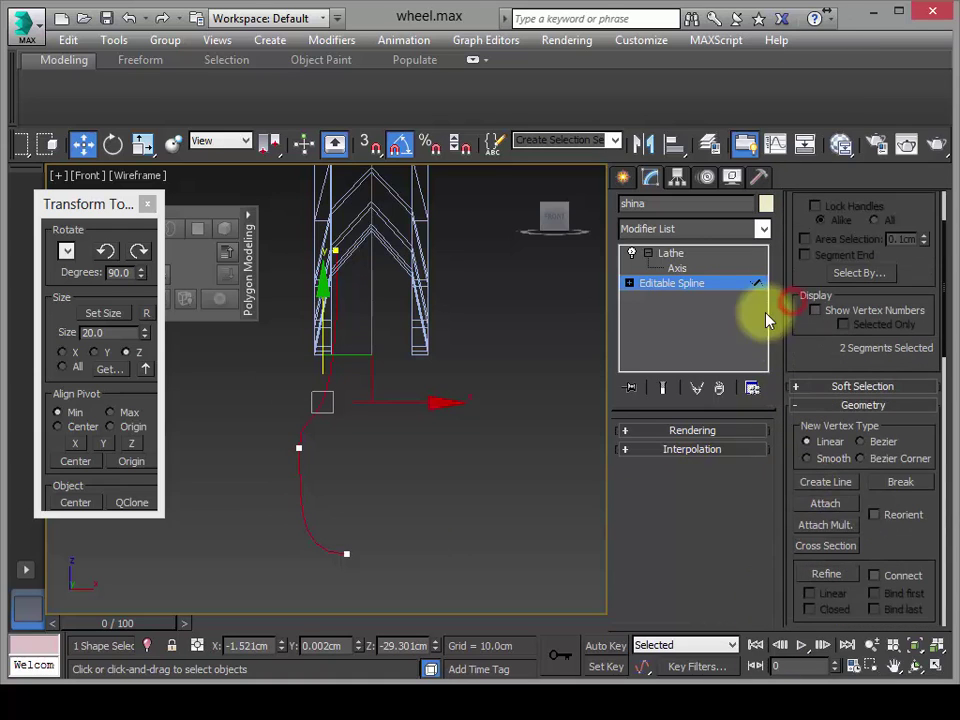
scroll(803, 413, "up", 3)
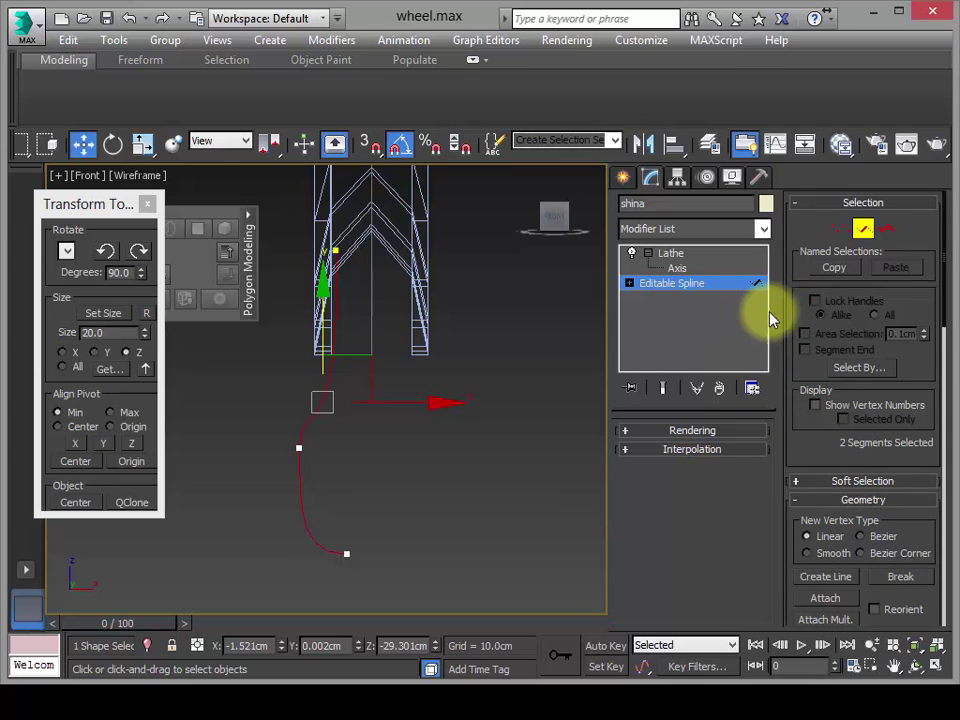
- Select the remaining half profile as a whole spline and mirror it horizontally with Copy and About Pivot enabled
key("3")
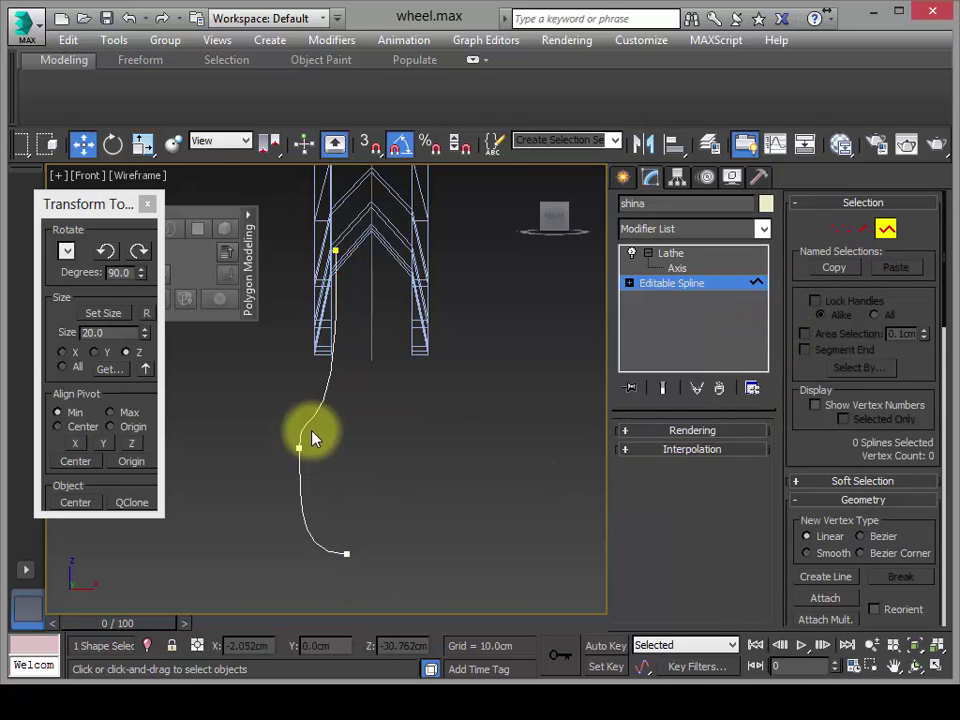
left_click(302, 424)
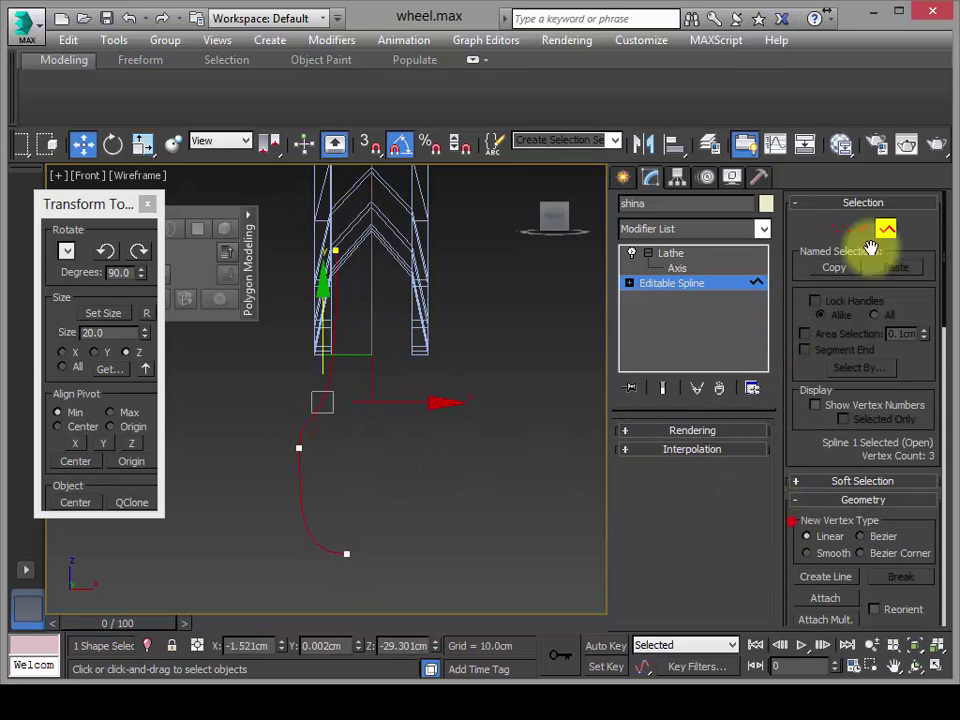
scroll(868, 300, "down", 6)
scroll(819, 330, "down", 5)
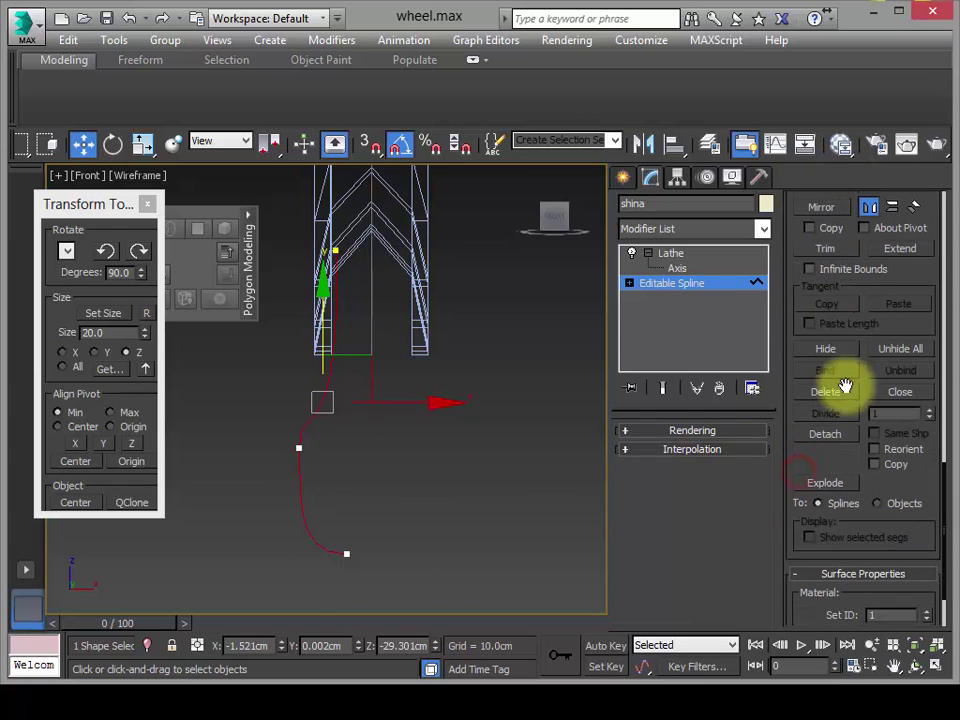
scroll(814, 439, "up", 3)
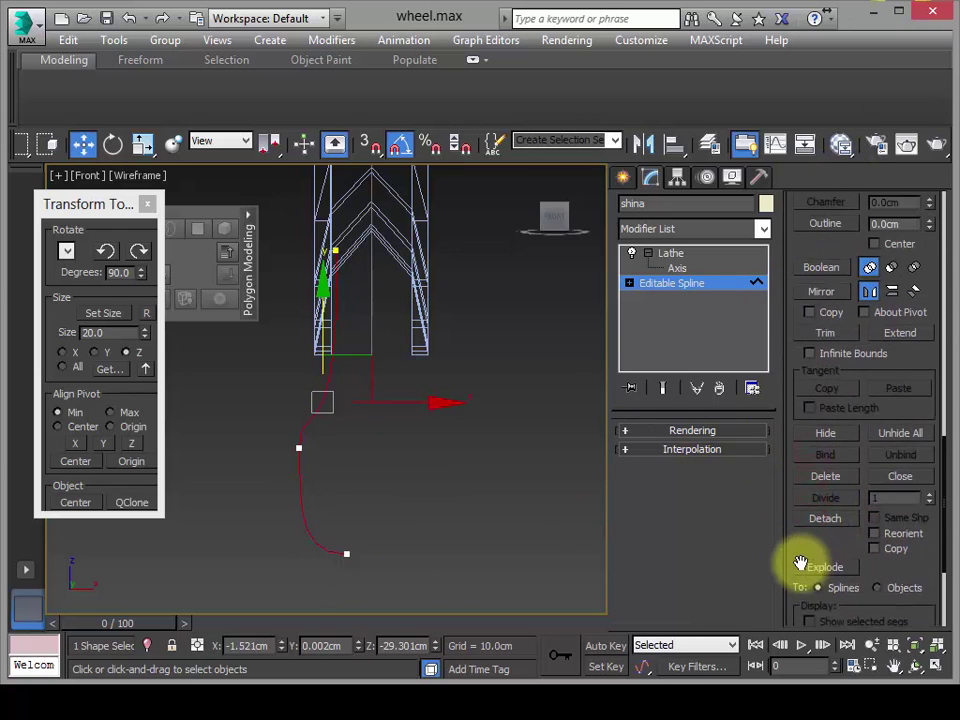
left_click_drag(804, 317, 815, 118)
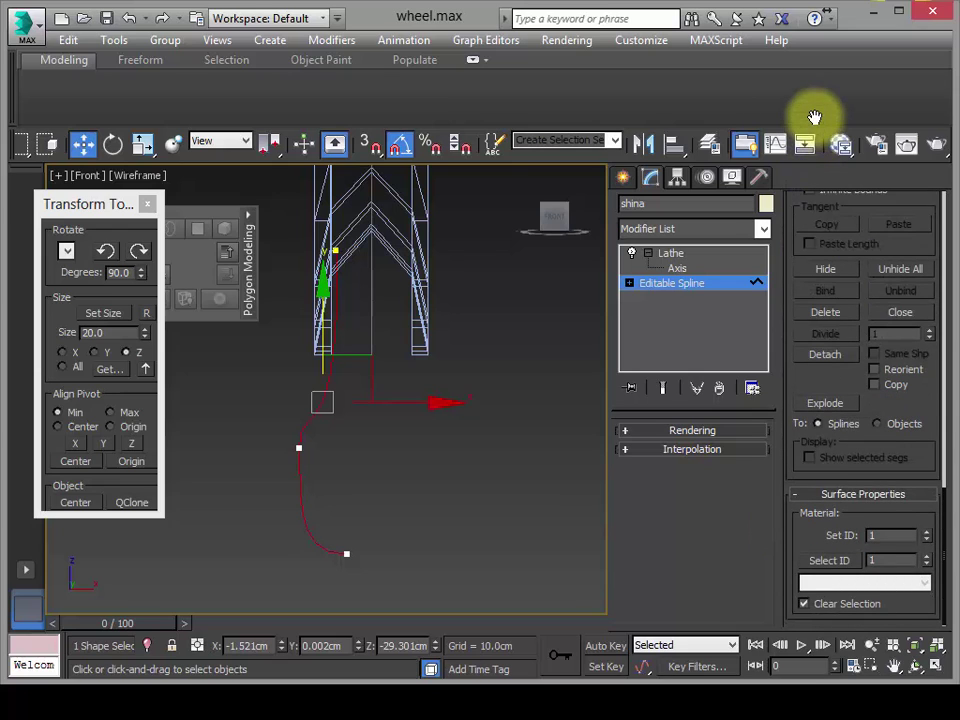
left_click_drag(815, 118, 799, 302)
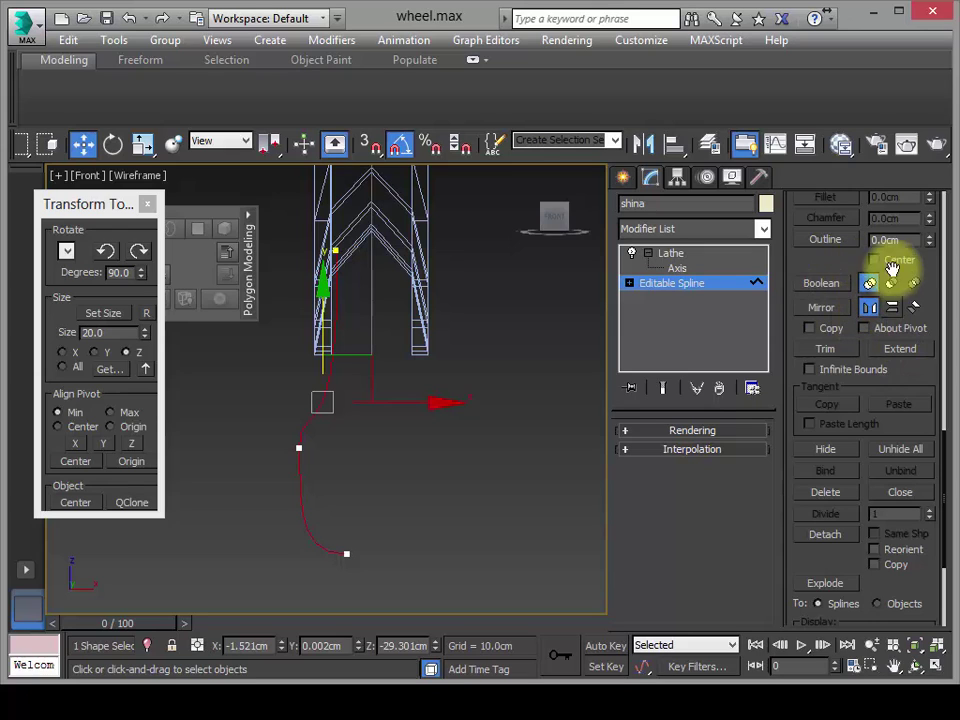
left_click(809, 328)
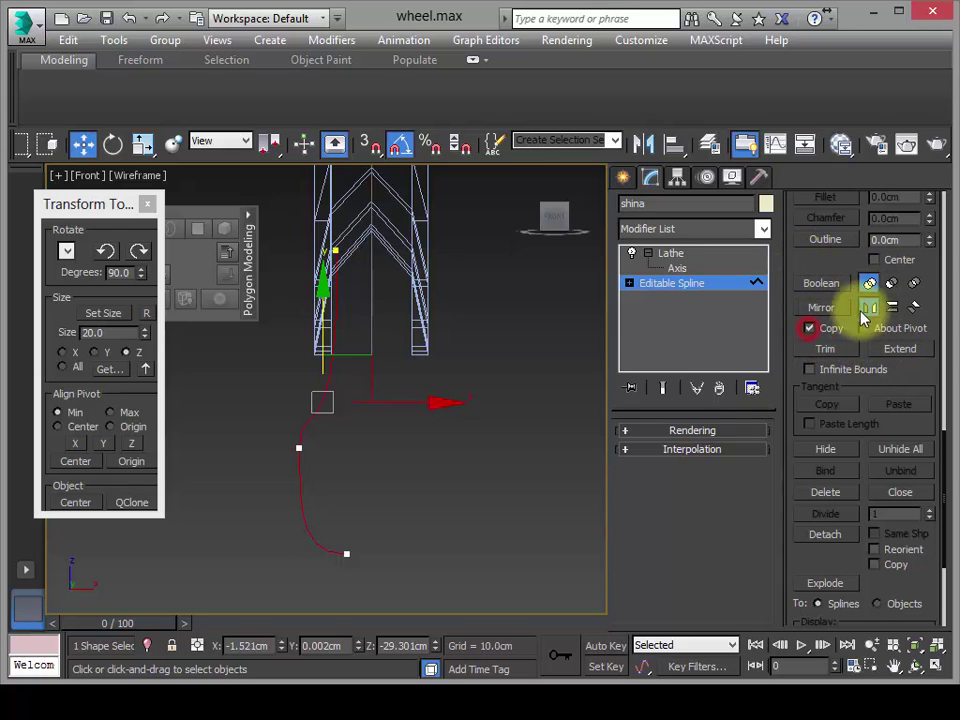
left_click(864, 328)
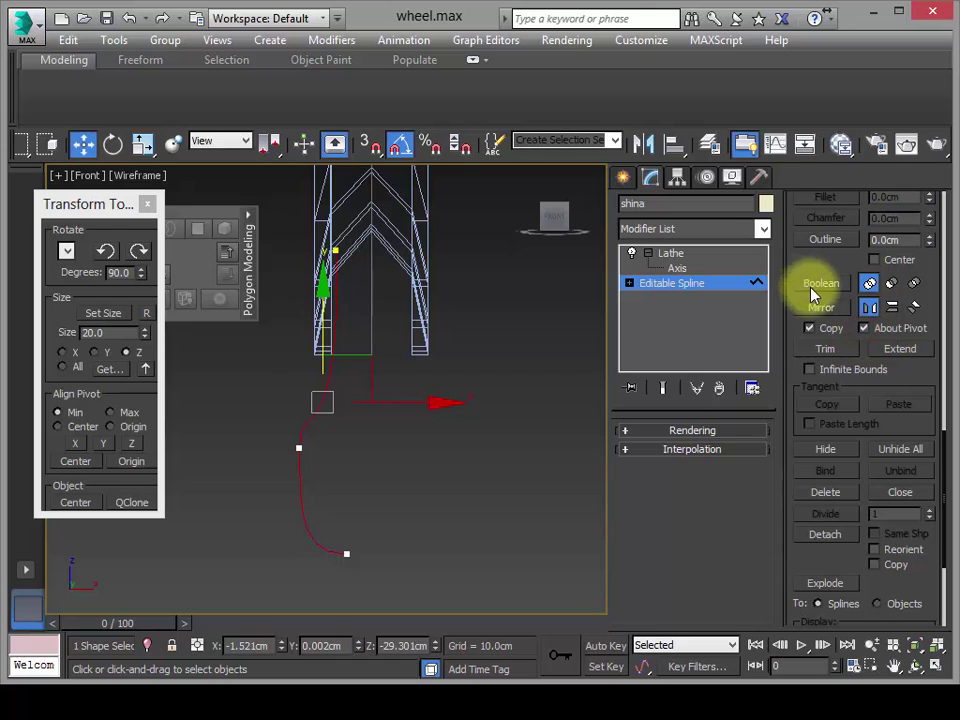
left_click(820, 313)
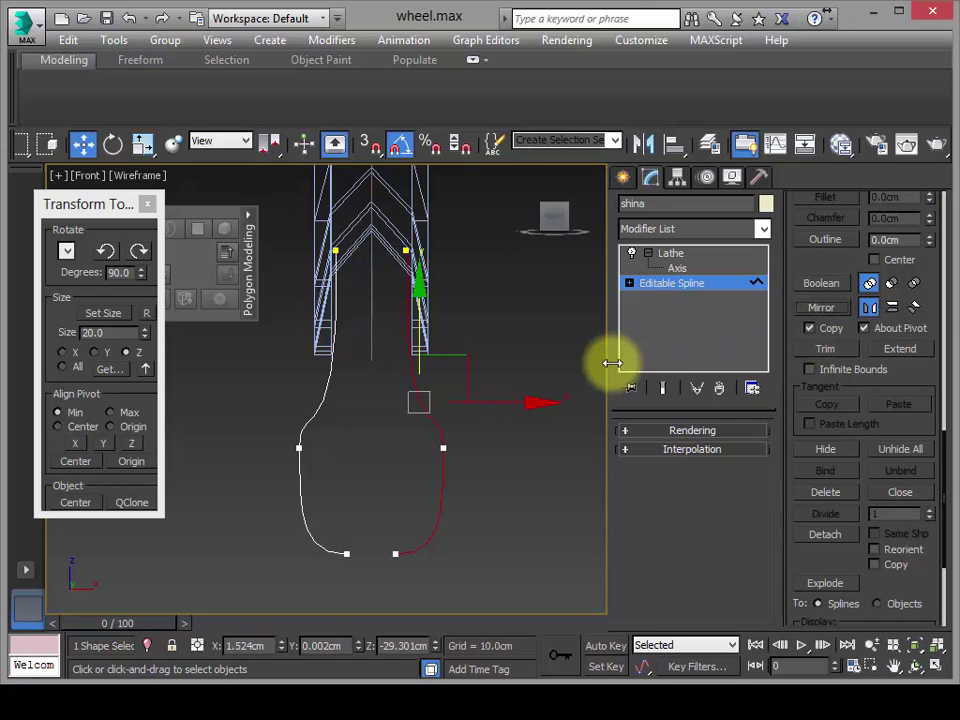
middle_click_drag(503, 368, 510, 354)
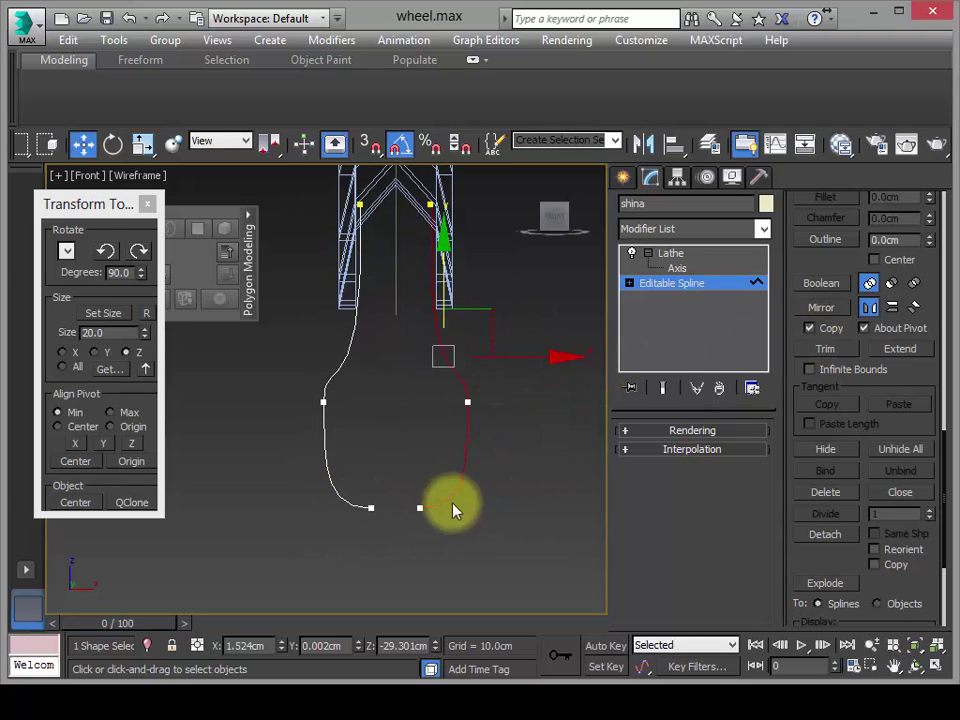
- Connect the bottom end vertices of the two mirrored profile halves with a segment
scroll(790, 400, "up", 10)
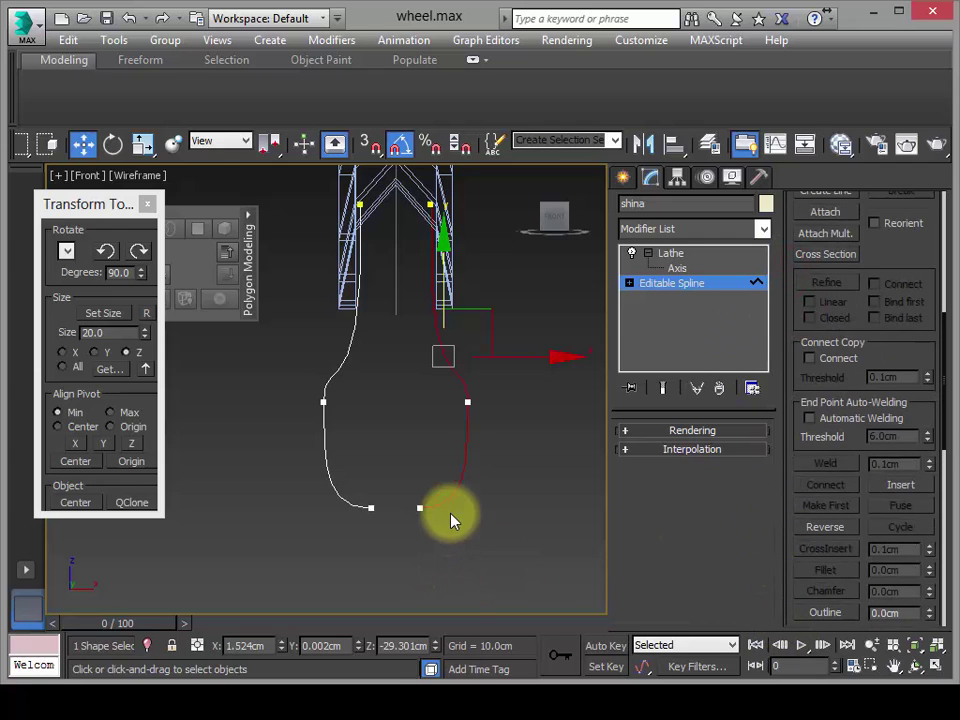
right_click(442, 447)
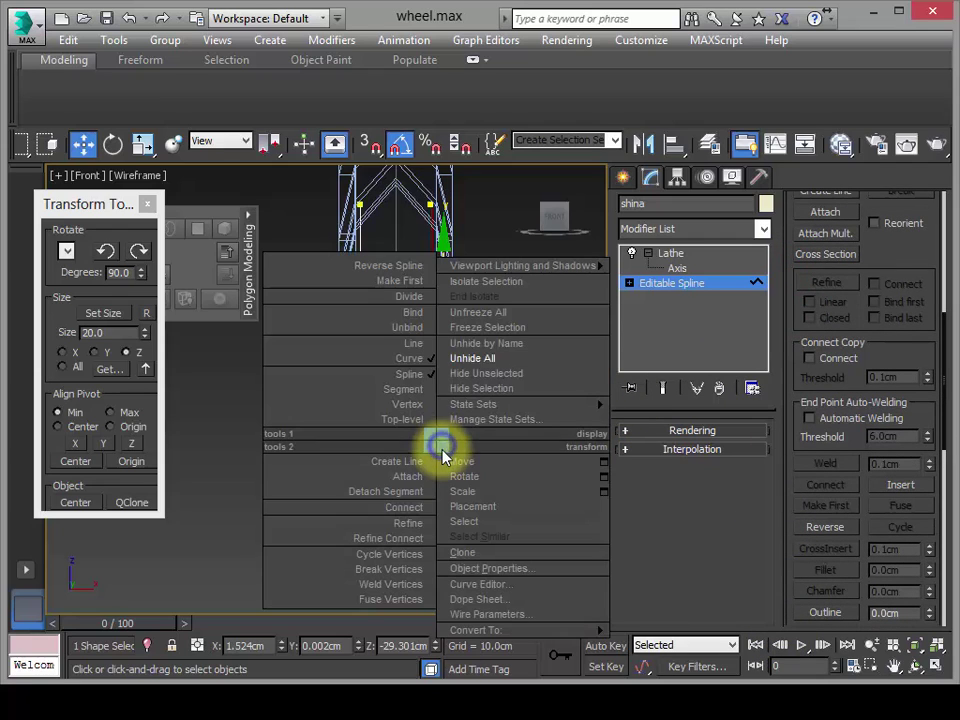
left_click(418, 508)
left_click_drag(372, 508, 420, 508)
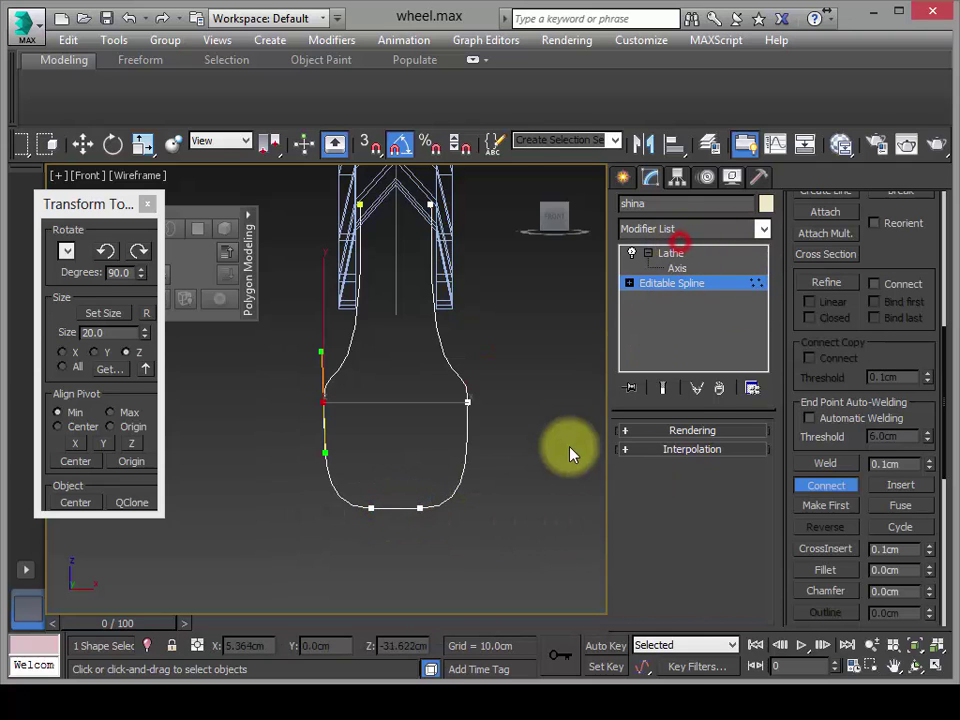
- Return to the Lathe level and examine the revolved tire around the wheel in a shaded front view
left_click(668, 253)
mouse_move(481, 388)
middle_mouse_down("alt")
mouse_move(489, 386)
mouse_move(441, 396)
mouse_move(422, 493)
mouse_move(451, 487)
mouse_move(396, 476)
mouse_move(377, 443)
mouse_move(349, 450)
mouse_move(491, 386)
mouse_move(399, 486)
mouse_move(331, 464)
mouse_move(435, 439)
mouse_move(448, 446)
mouse_move(454, 407)
mouse_move(453, 455)
middle_mouse_up("alt")
key("F3")
scroll(448, 485, "down", 5)
key("f")
key("z")
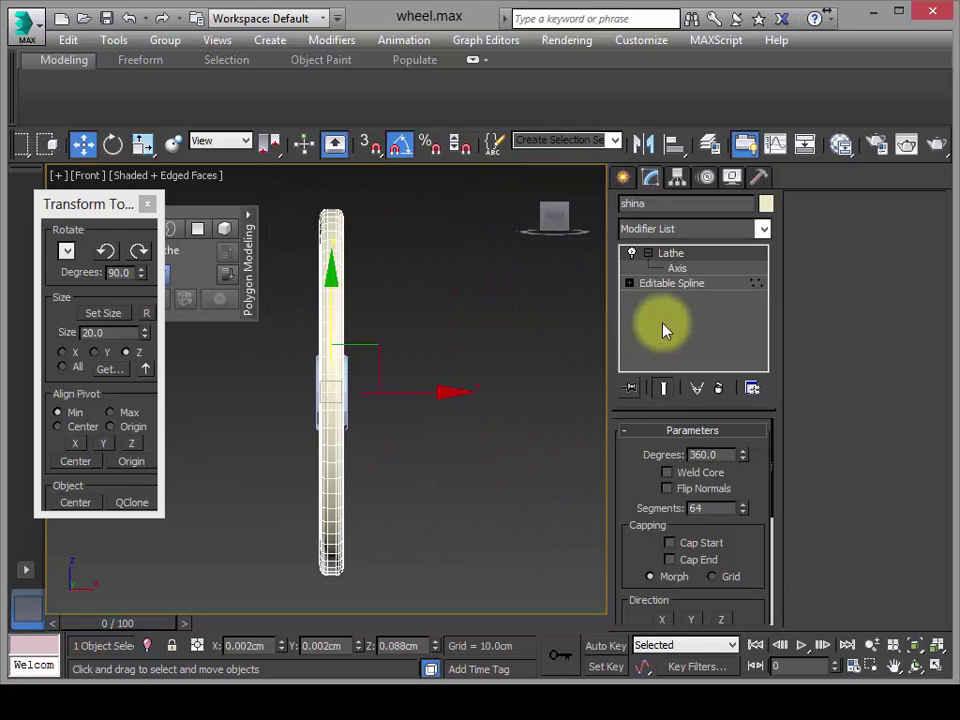
scroll(450, 372, "up", 2)
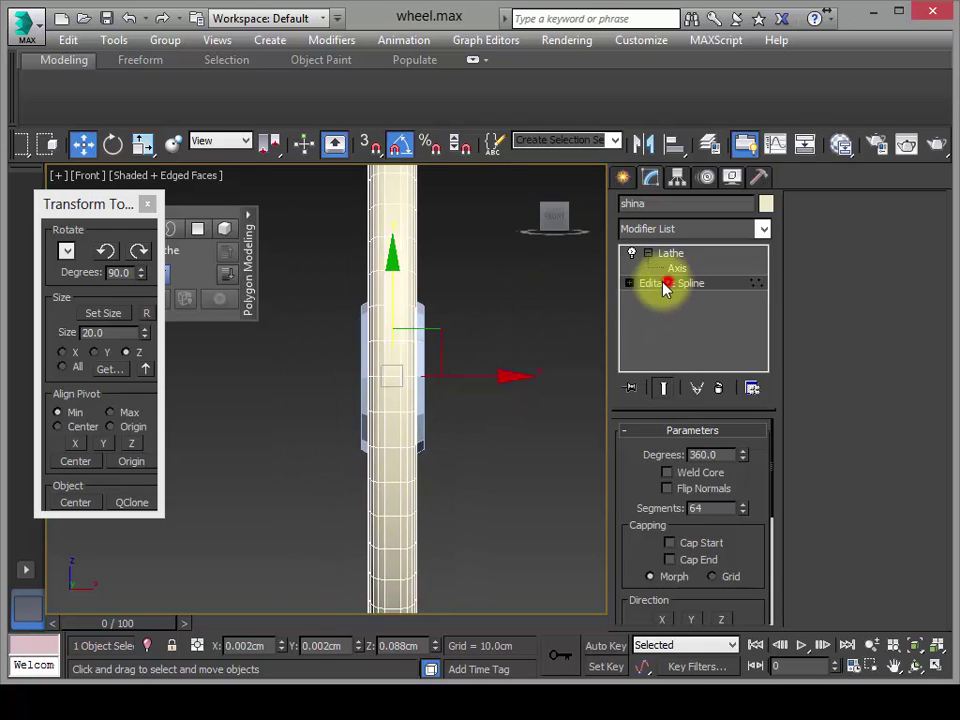
- Move the two inner end vertices of the tire profile about 1.7 cm down toward the rim's outer edge
left_click(668, 283)
scroll(474, 377, "up", 3)
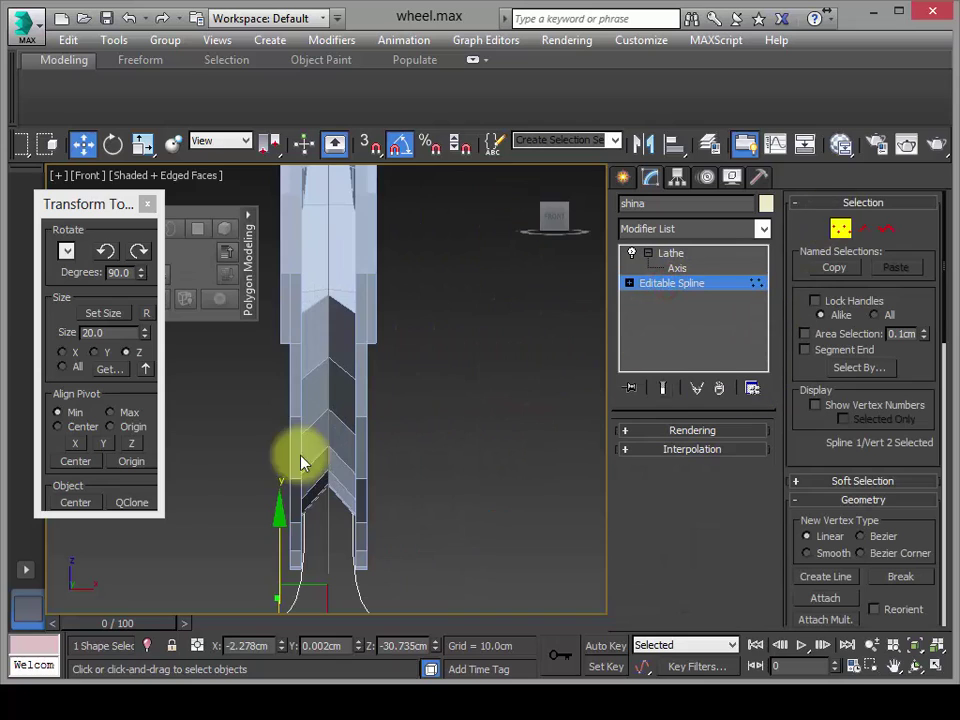
middle_click_drag(354, 435, 429, 360)
key("F3")
left_click_drag(356, 420, 501, 456)
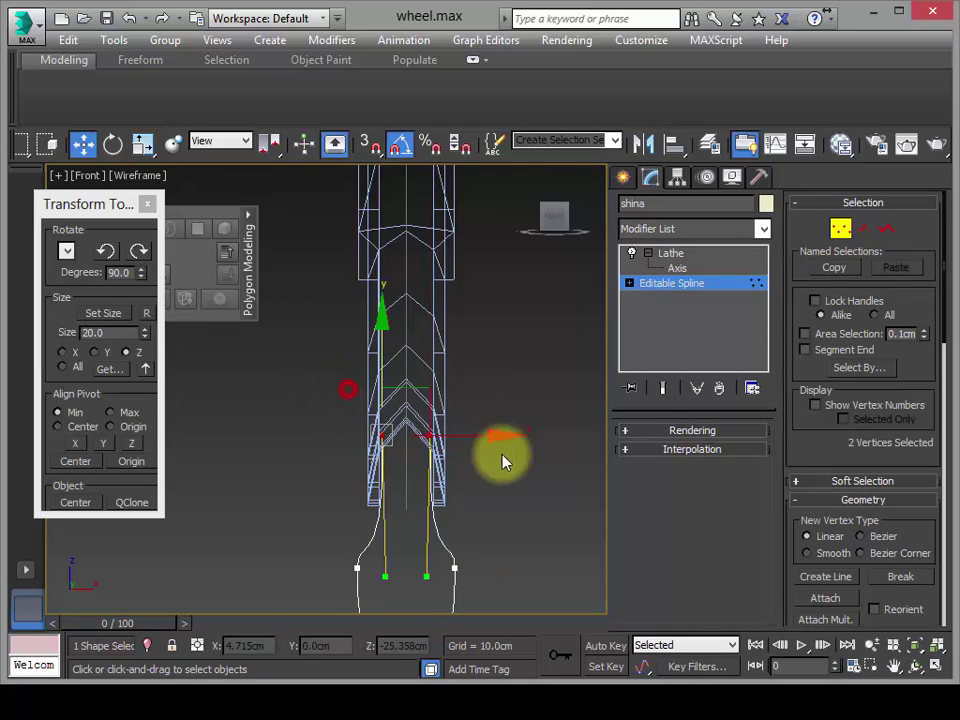
left_click_drag(384, 341, 377, 378)
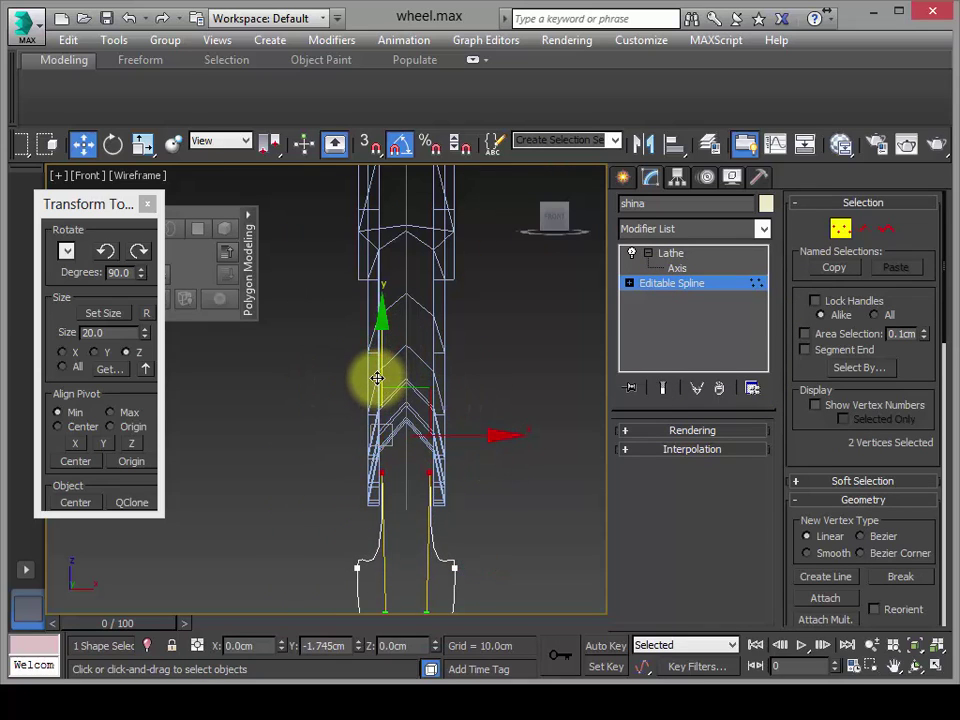
- Scale the two selected vertices vertically to shorten their tangent handles and smooth the profile's shoulders
middle_click_drag(497, 418, 504, 296)
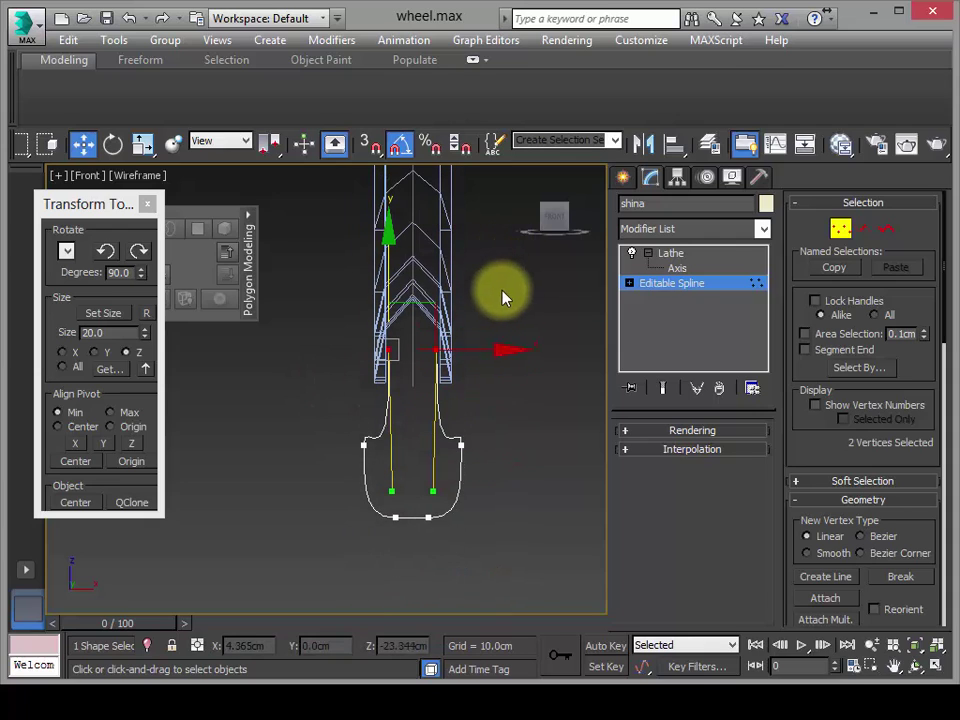
key("r")
left_click_drag(388, 221, 381, 289)
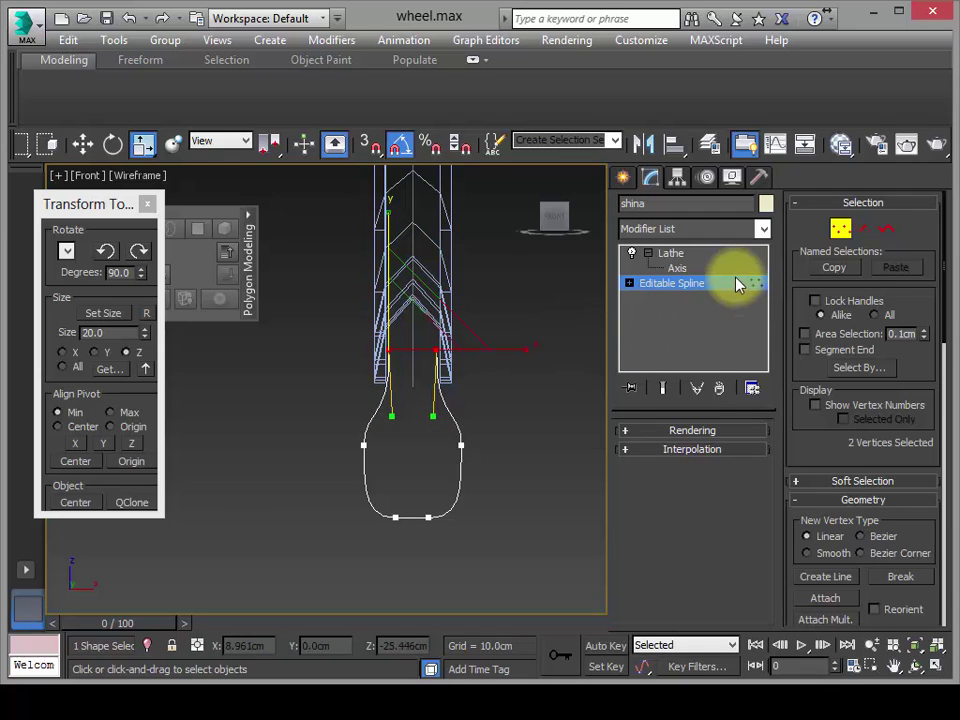
- Return to the Lathe level and examine the shaded tire's fit on the rim from an angled view
left_click(658, 255)
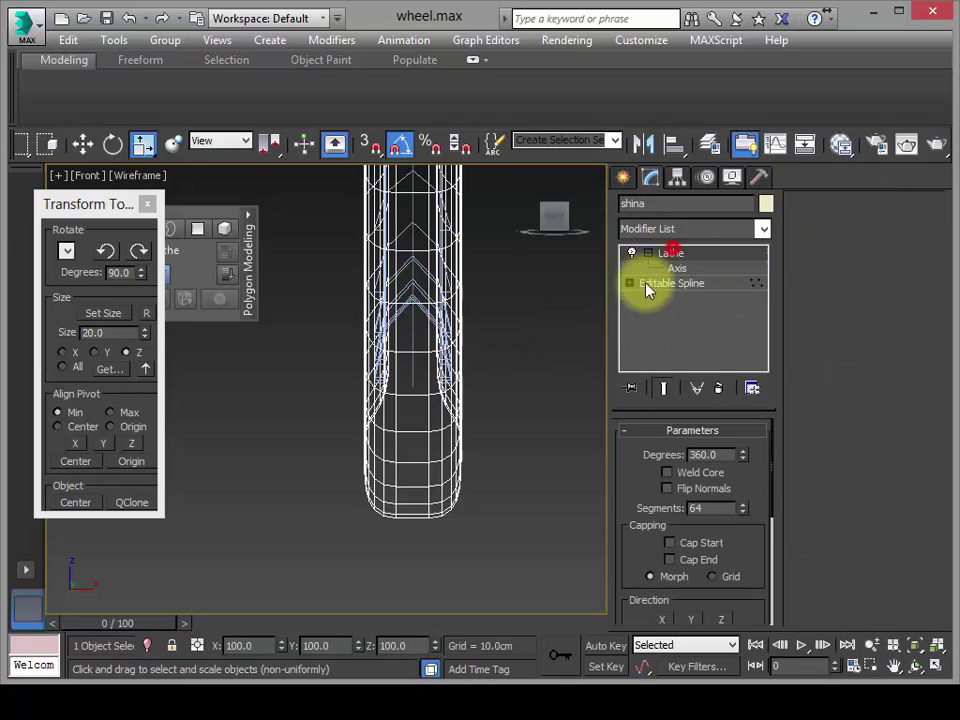
mouse_move(508, 413)
middle_mouse_down()
mouse_move(386, 392)
mouse_move(393, 413)
mouse_move(321, 489)
mouse_move(375, 527)
mouse_move(392, 289)
middle_mouse_up()
key("F3")
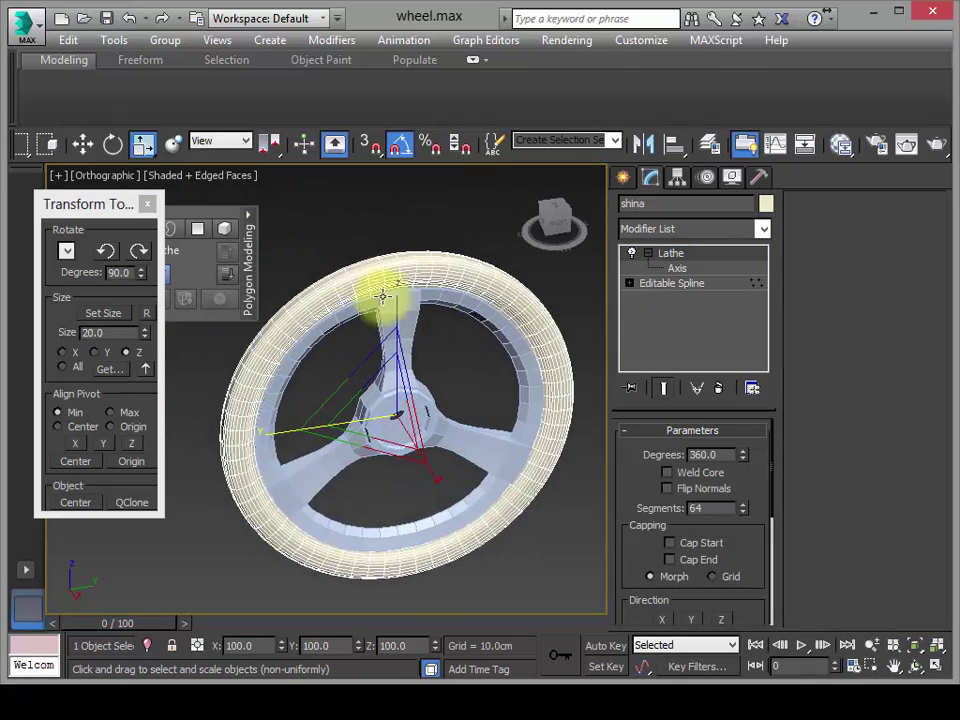
scroll(385, 343, "up", 5)
scroll(388, 340, "down", 8)
middle_click_drag(396, 360, 506, 315, "alt")
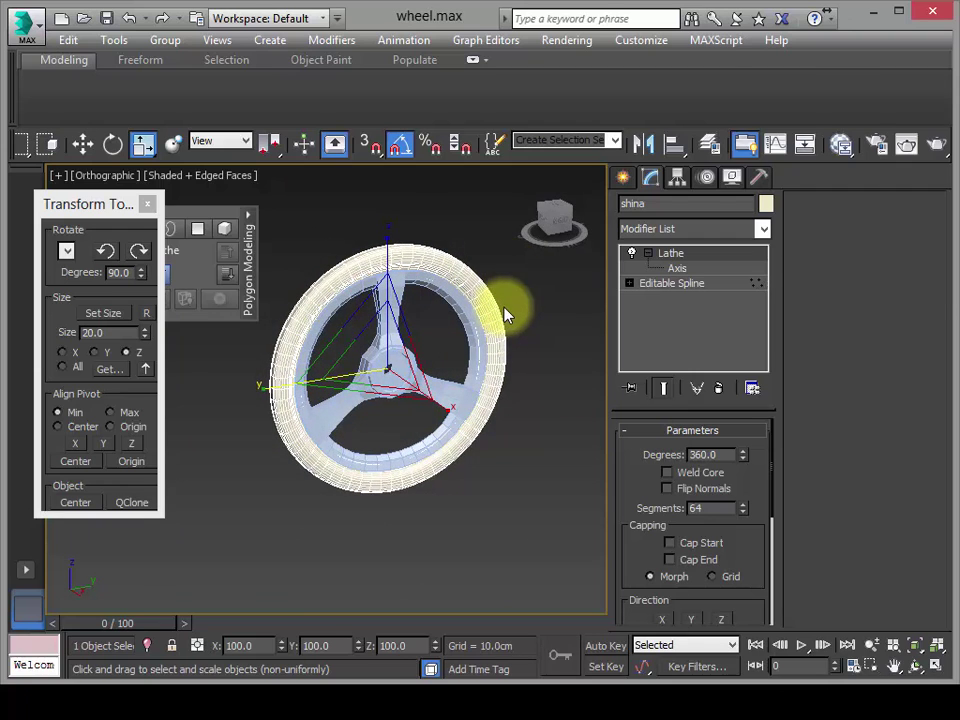
- Render a test image of the wheel with its tire, and widen the viewport after closing the render
key("shift+q")
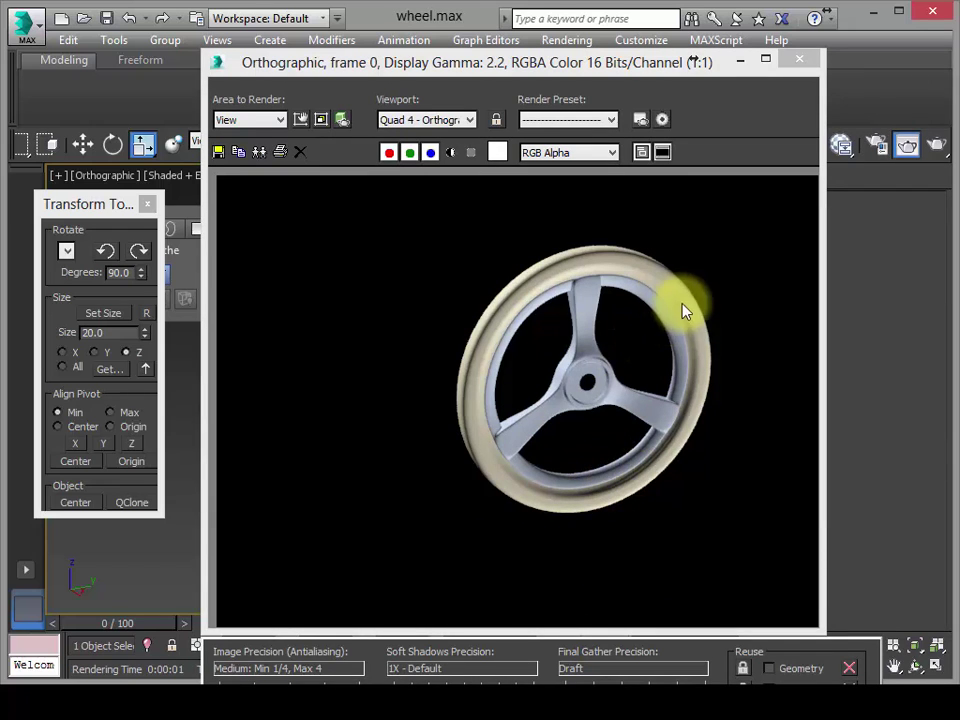
left_click(799, 60)
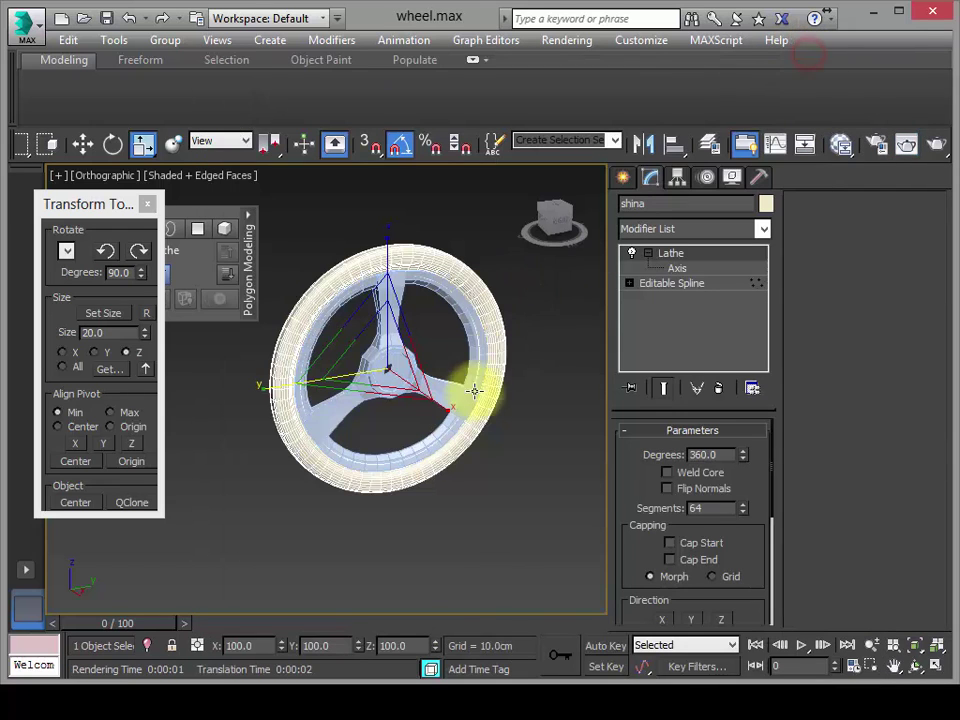
left_click_drag(606, 300, 825, 296)
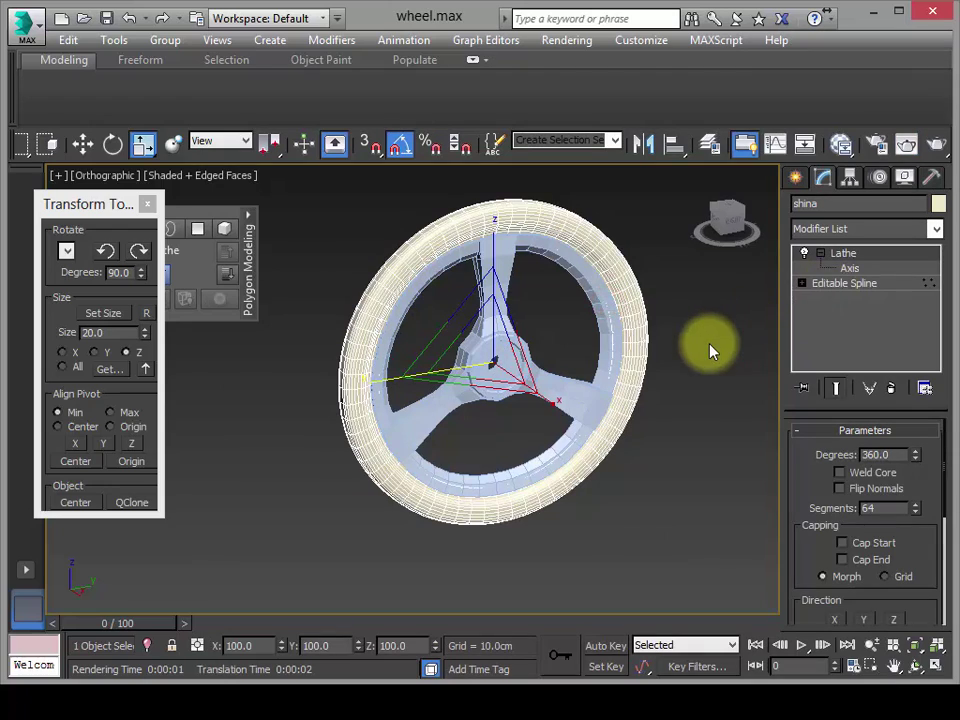